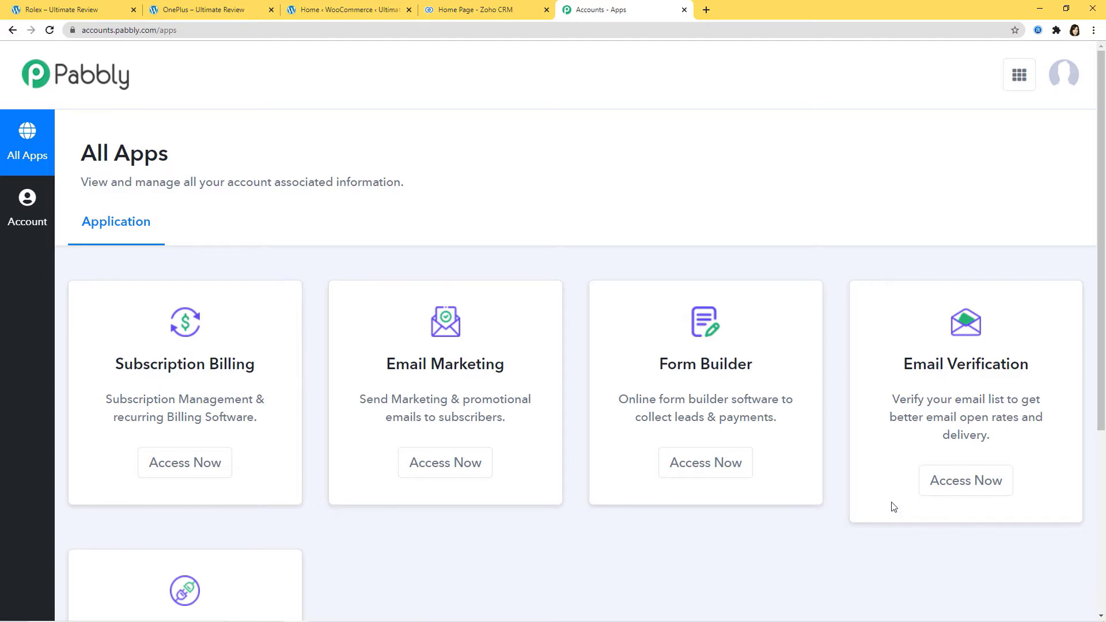
Open Pabbly Connect and create a workflow named 'ClickFunnels to Google Sheets'.
scroll(894, 508, down, 4)
scroll(893, 508, down, 1)
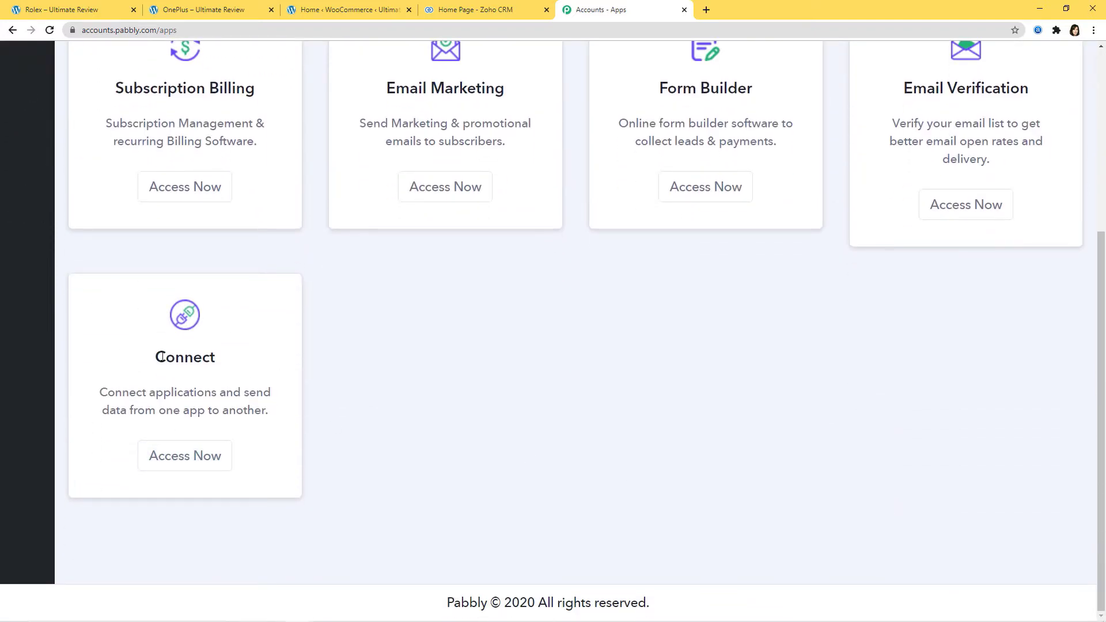
click(177, 463)
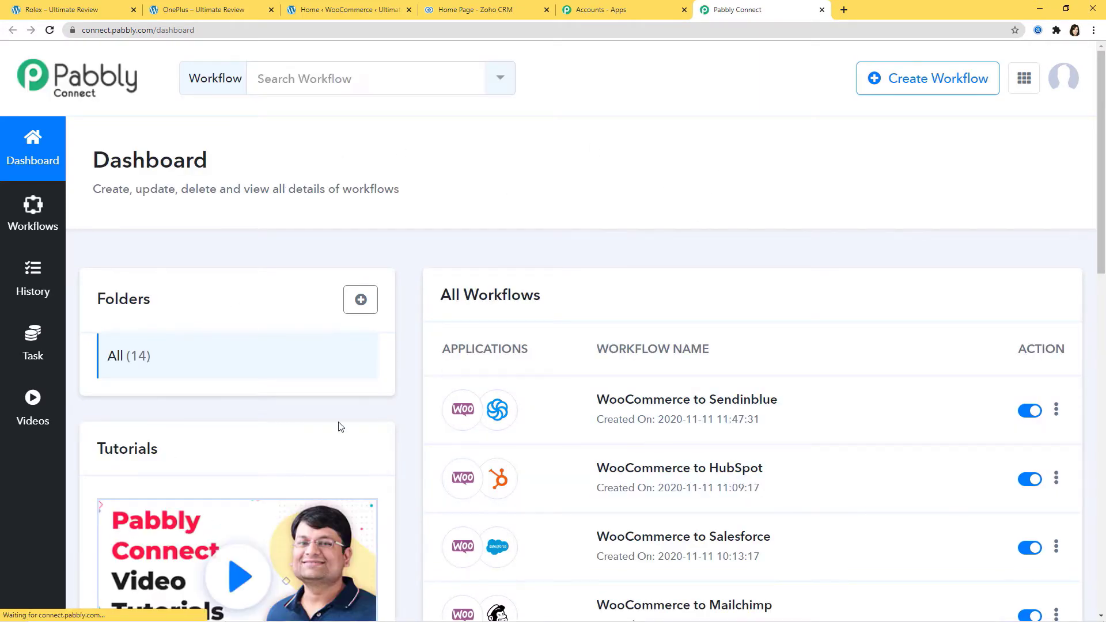
click(933, 83)
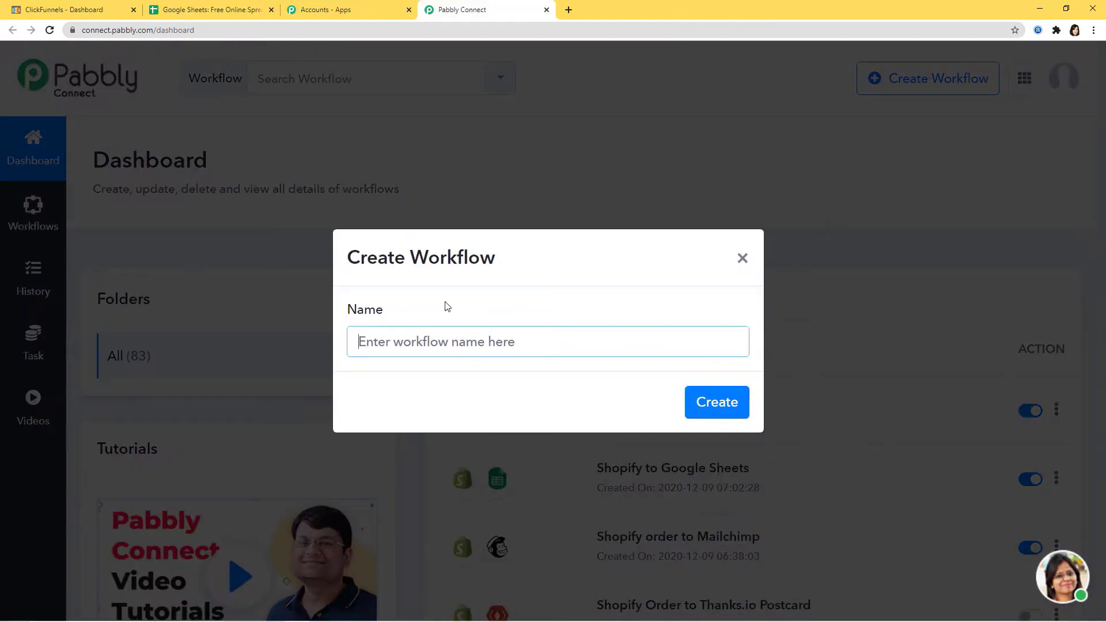
text(C)
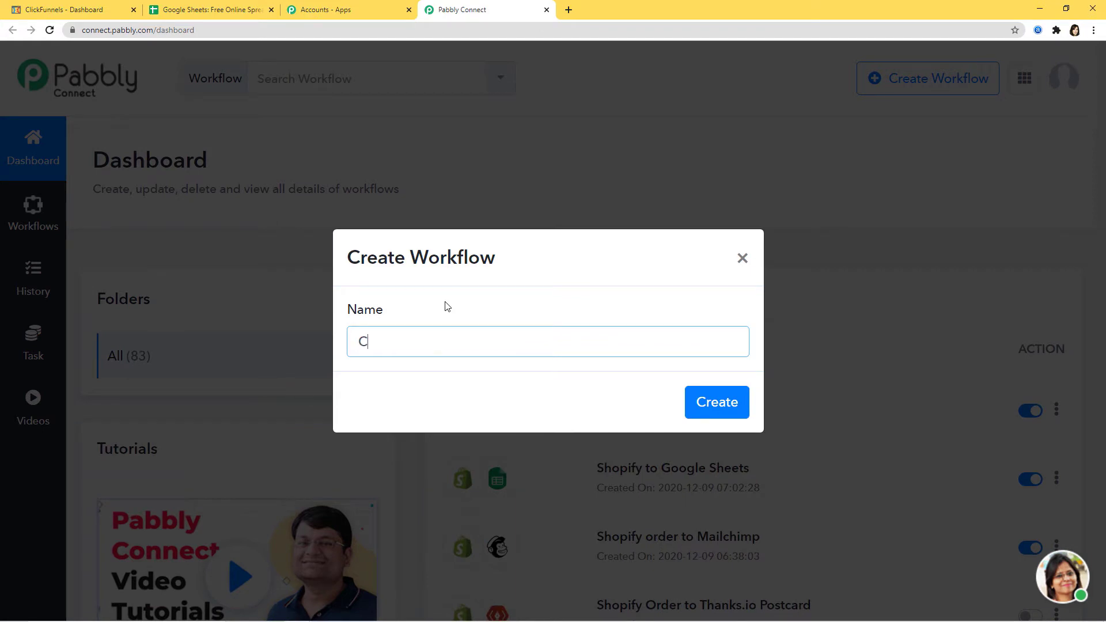
text(lickFunnels to G)
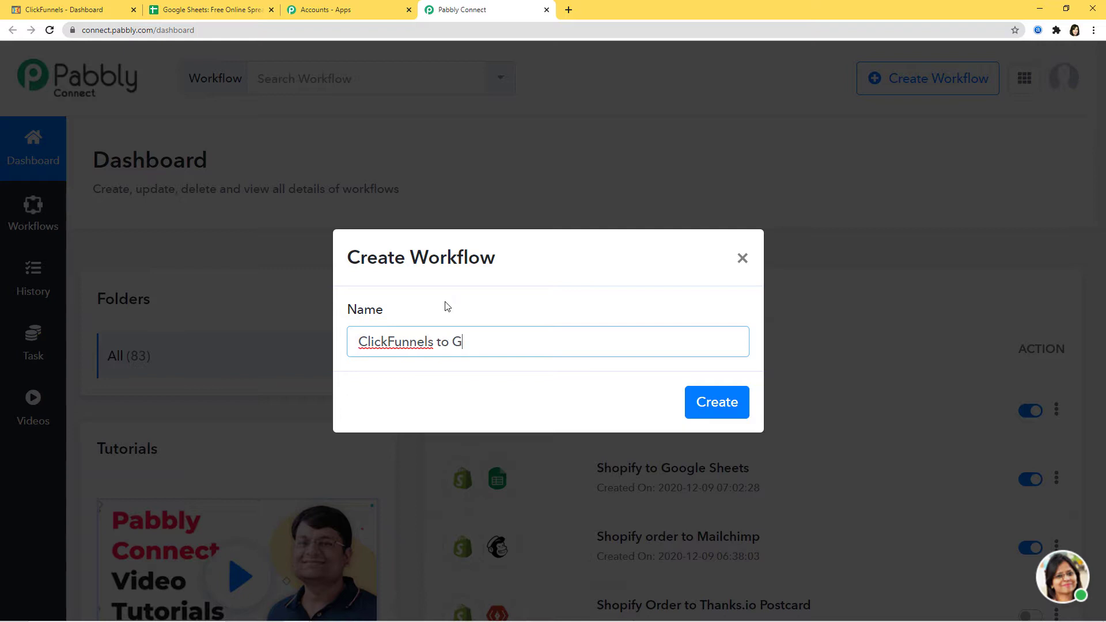
text(oogle Sheets)
click(709, 410)
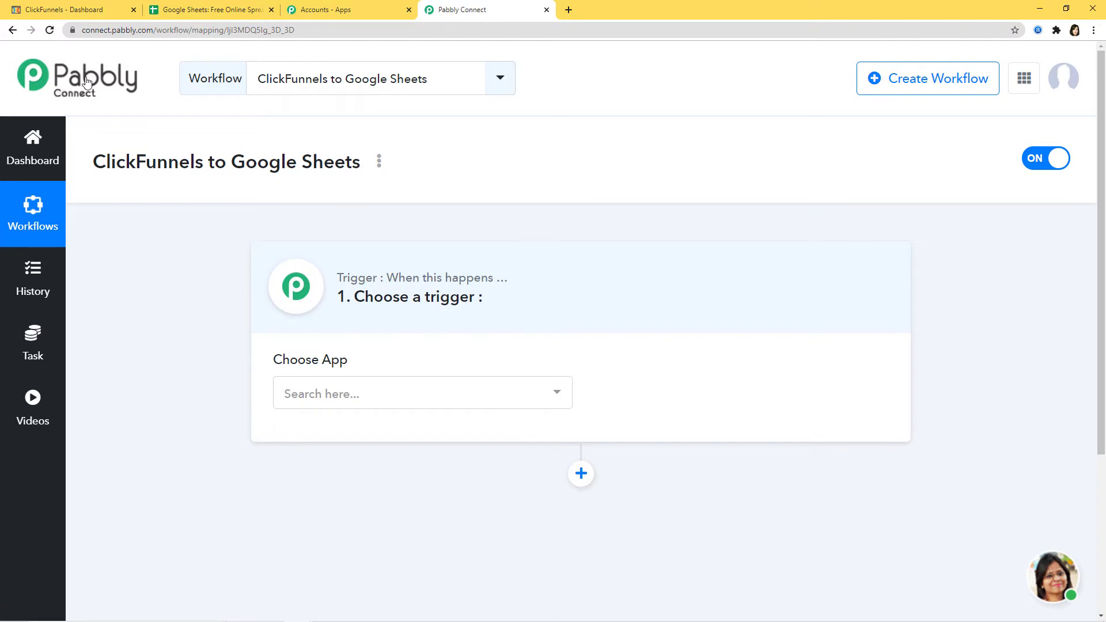
Set the trigger app to Clickfunnels with the New Contact Created event.
click(338, 400)
text(cli)
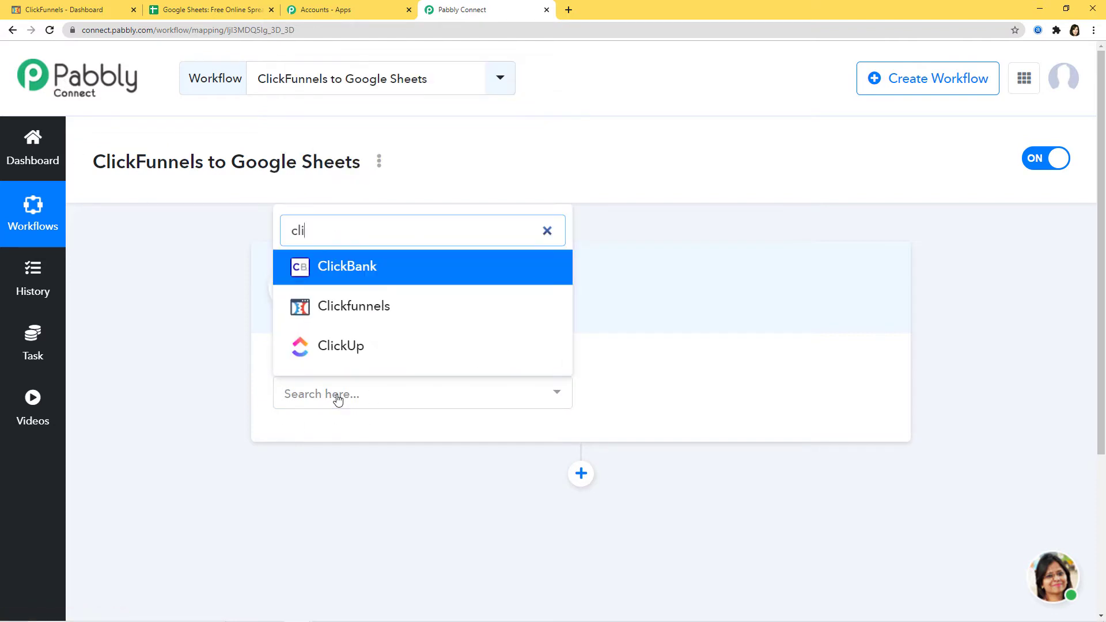
text(c)
click(337, 307)
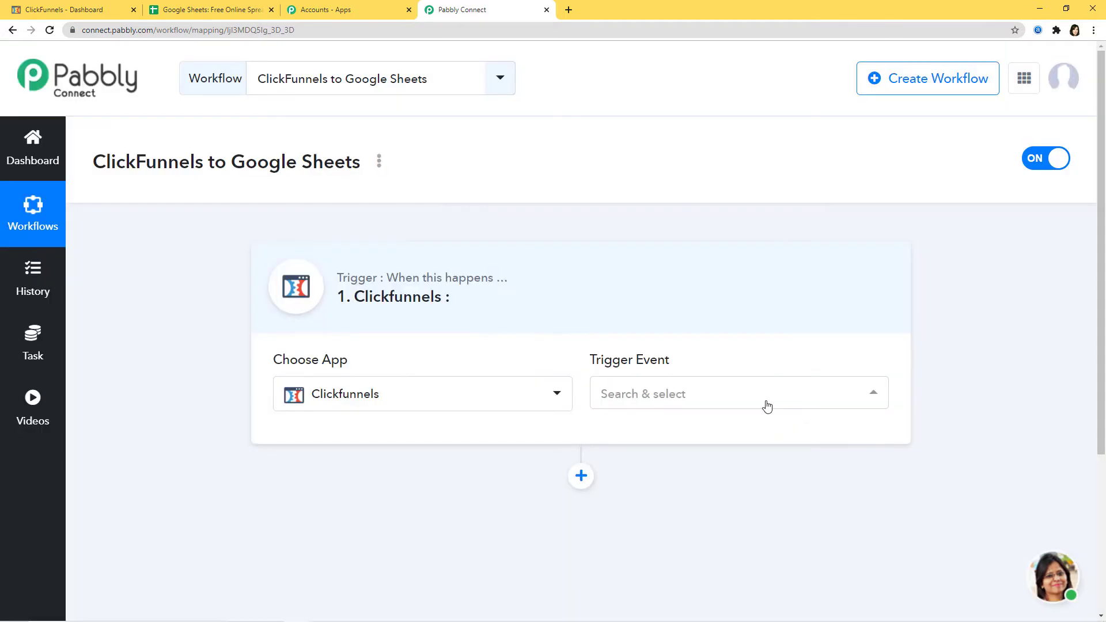
click(763, 402)
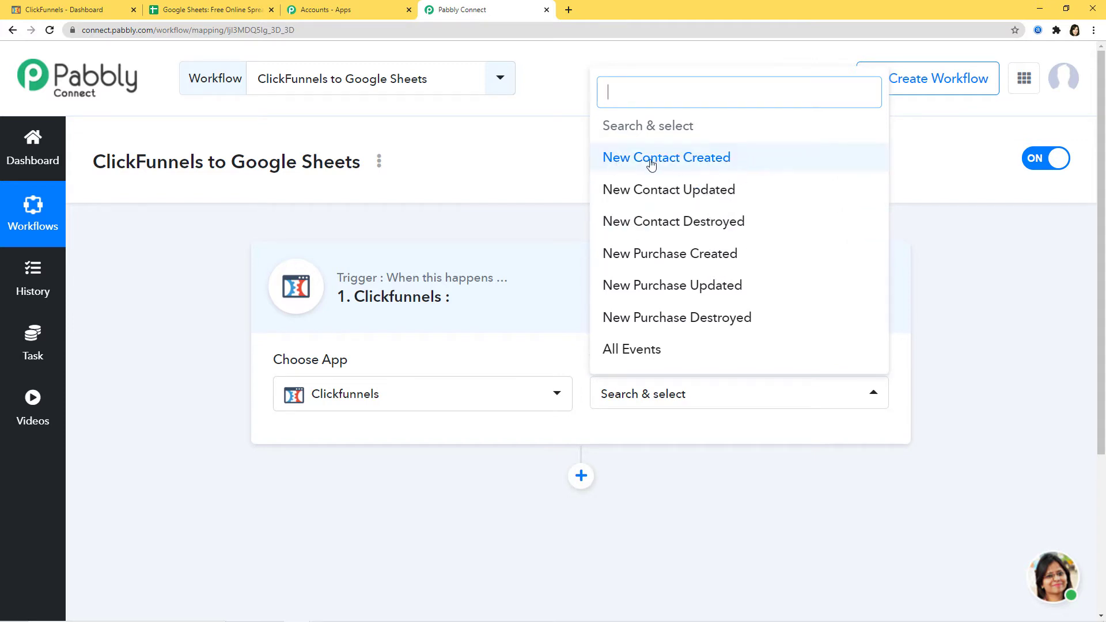
click(705, 165)
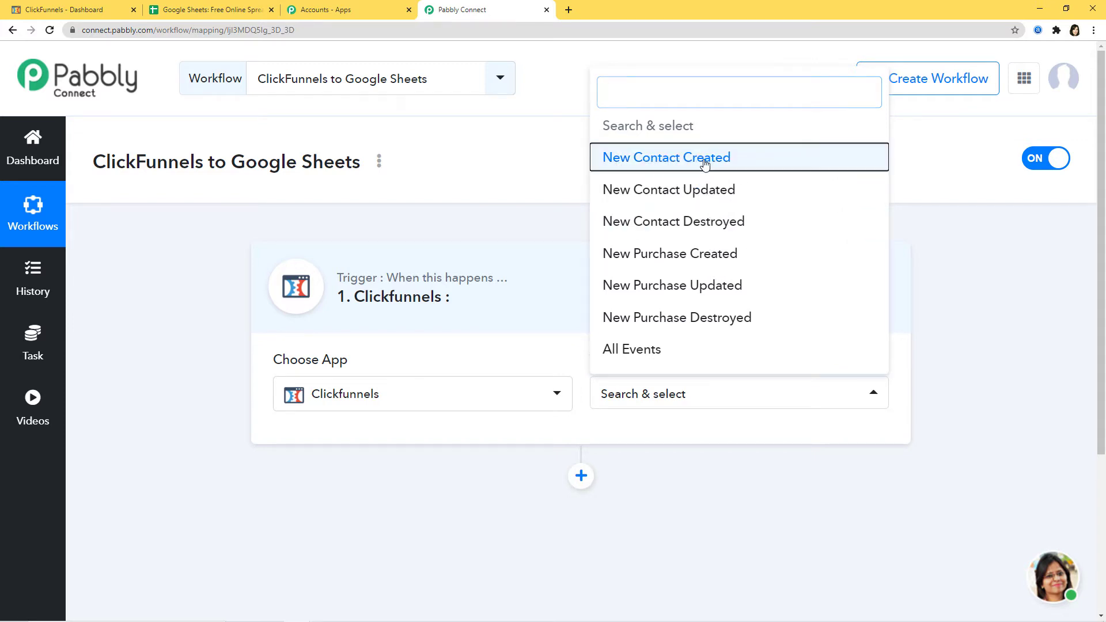
scroll(706, 214, down, 1)
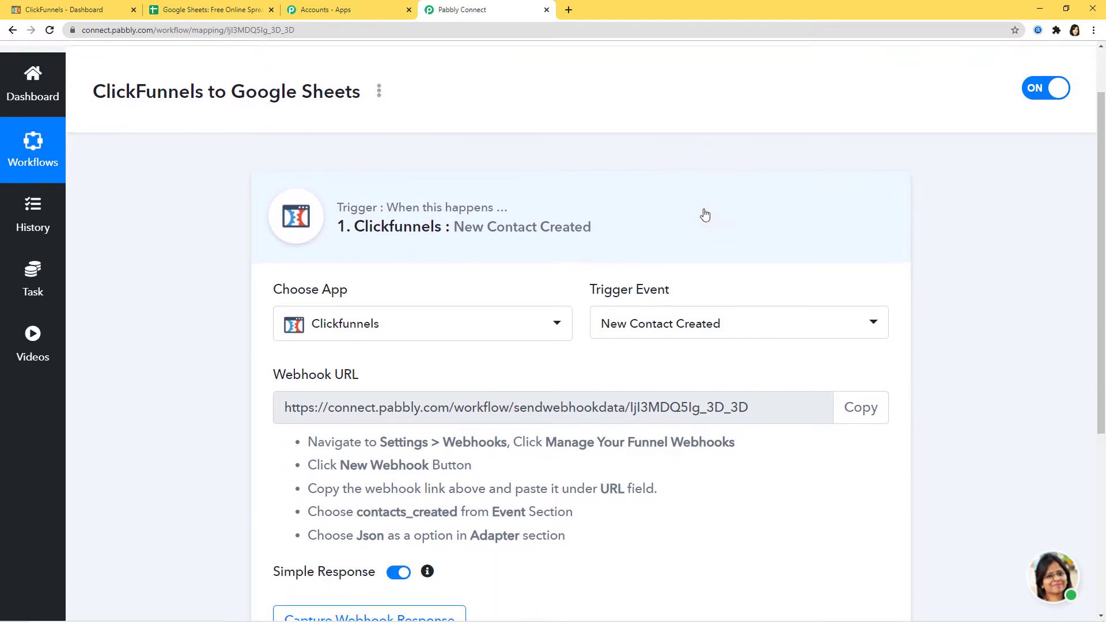
Copy the trigger's webhook URL and switch to the ClickFunnels dashboard tab.
scroll(705, 214, down, 2)
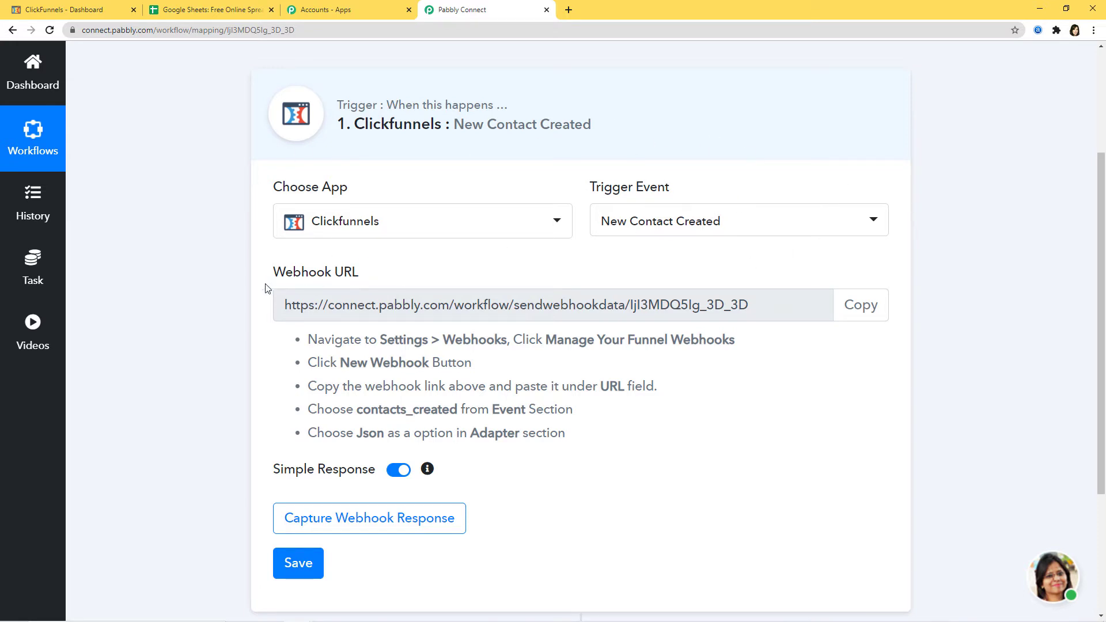
drag(273, 280, 438, 271)
click(438, 271)
click(852, 319)
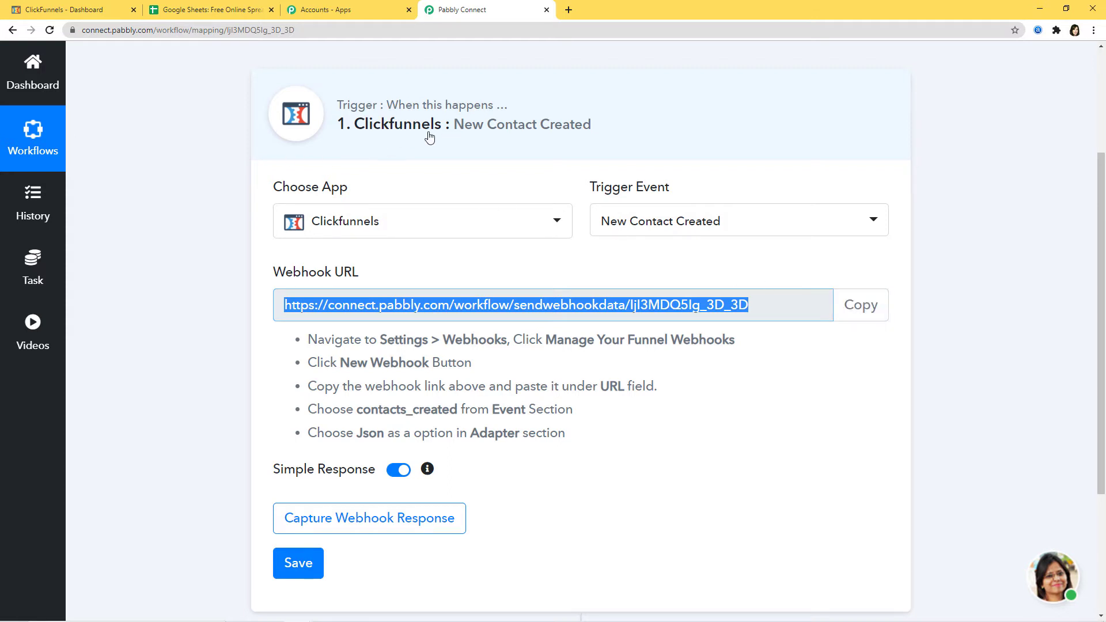
click(390, 146)
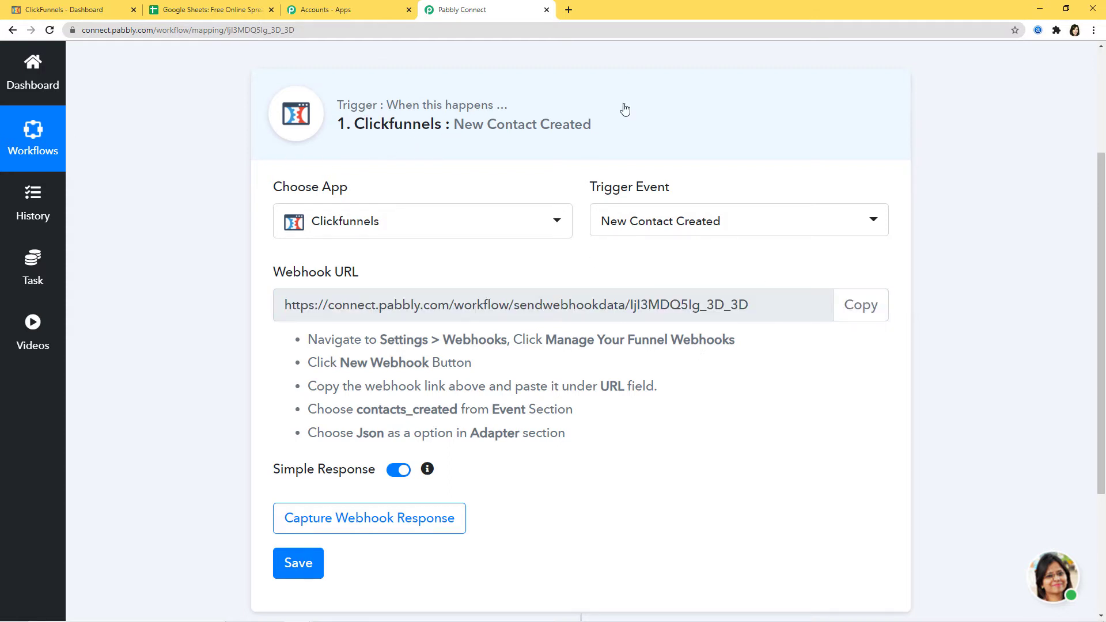
click(95, 10)
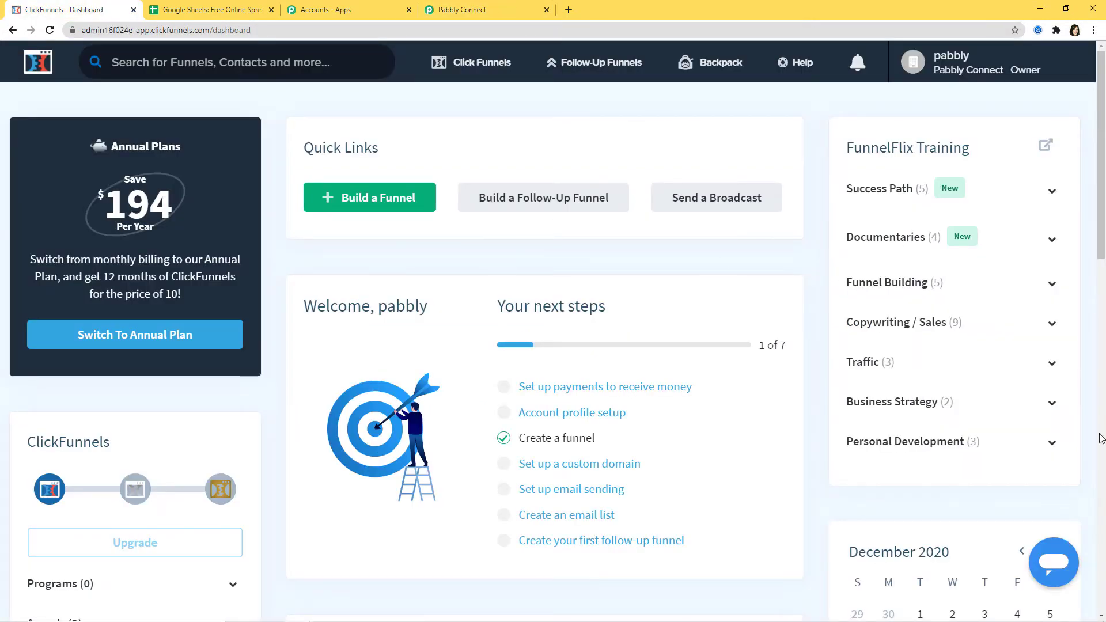
Open the testing funnel, then check Pabbly's Settings > Webhooks setup instruction.
mouse_move(482, 62)
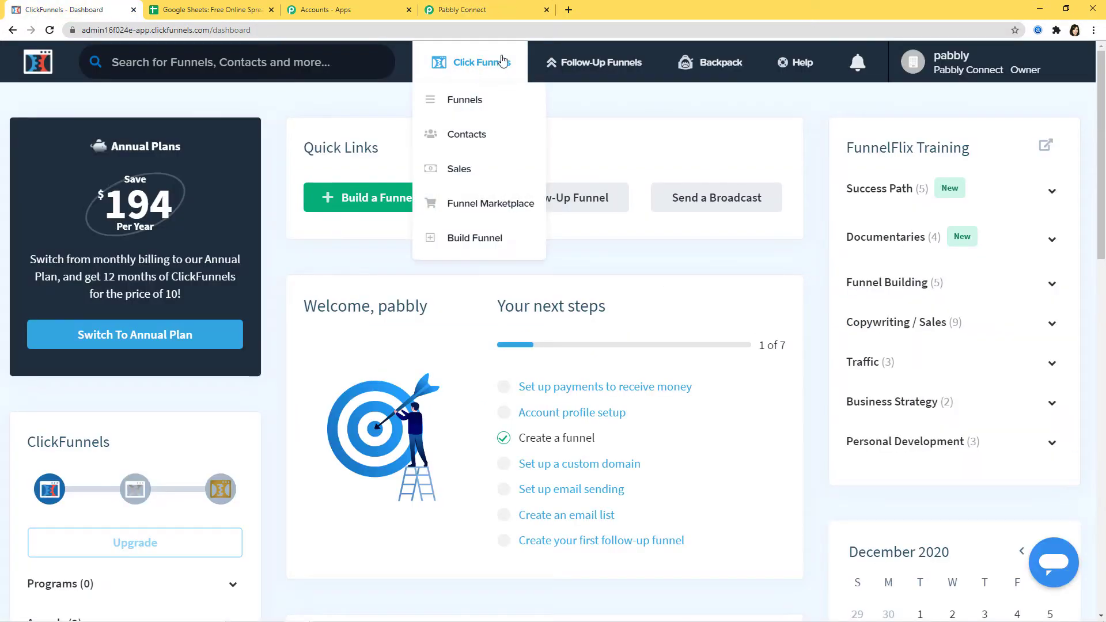
click(483, 105)
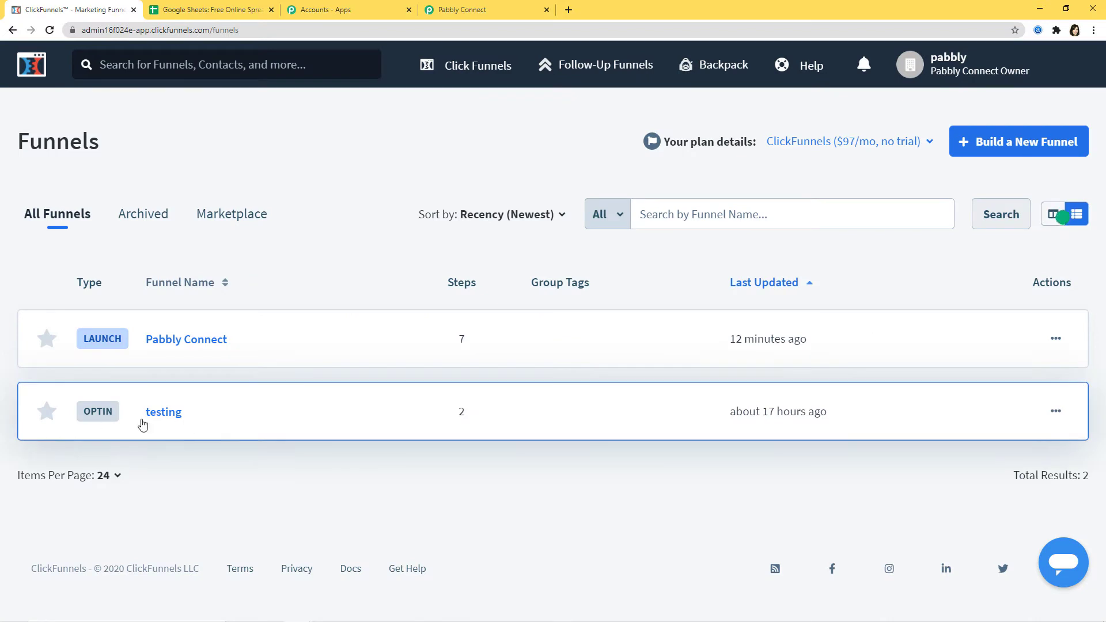
click(178, 416)
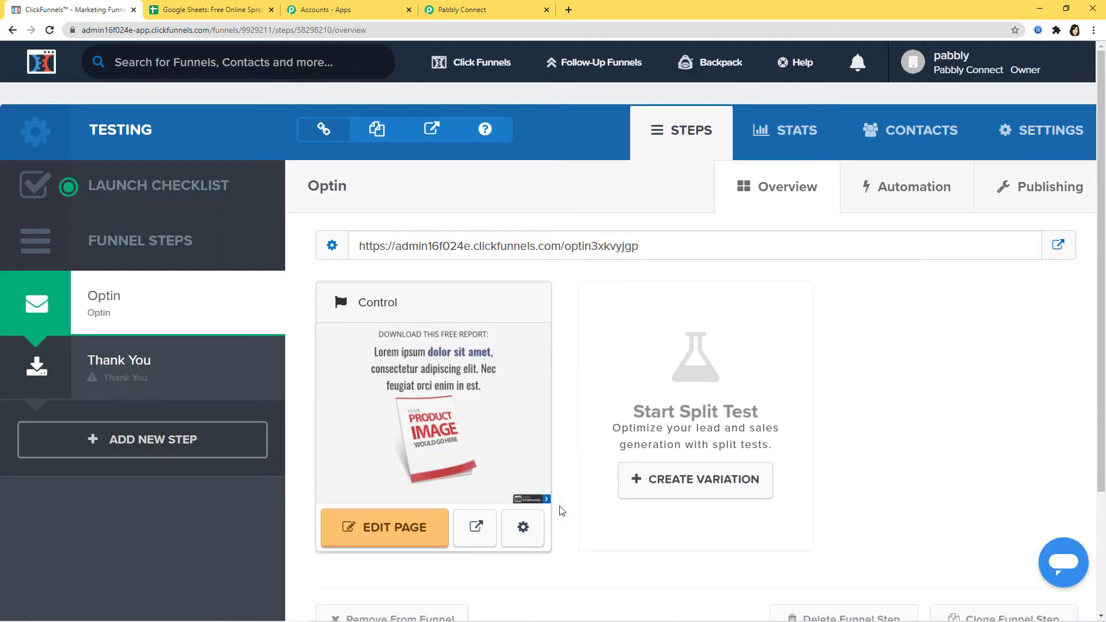
click(522, 19)
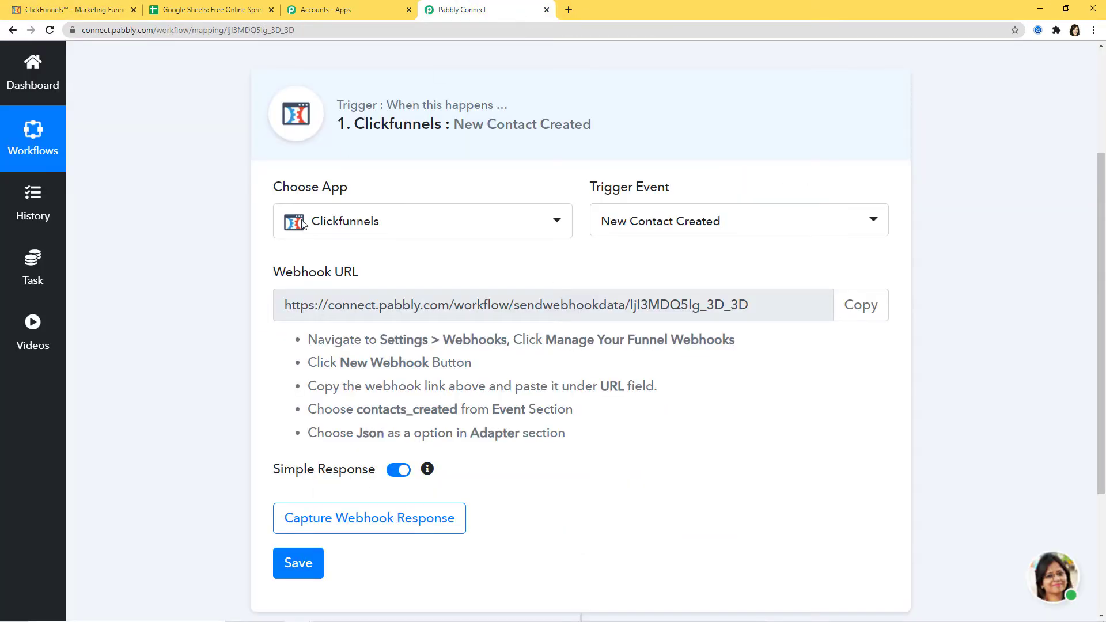
drag(315, 335, 806, 364)
click(806, 364)
Open the testing funnel's Manage Your Funnel Webhooks page from its Settings.
click(84, 9)
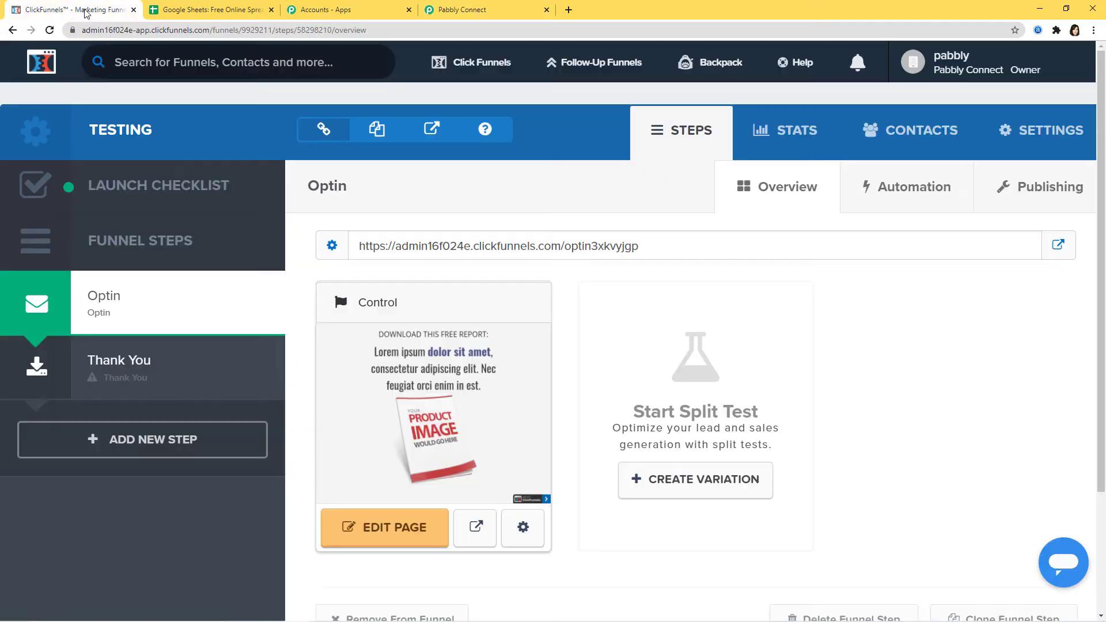
click(1050, 136)
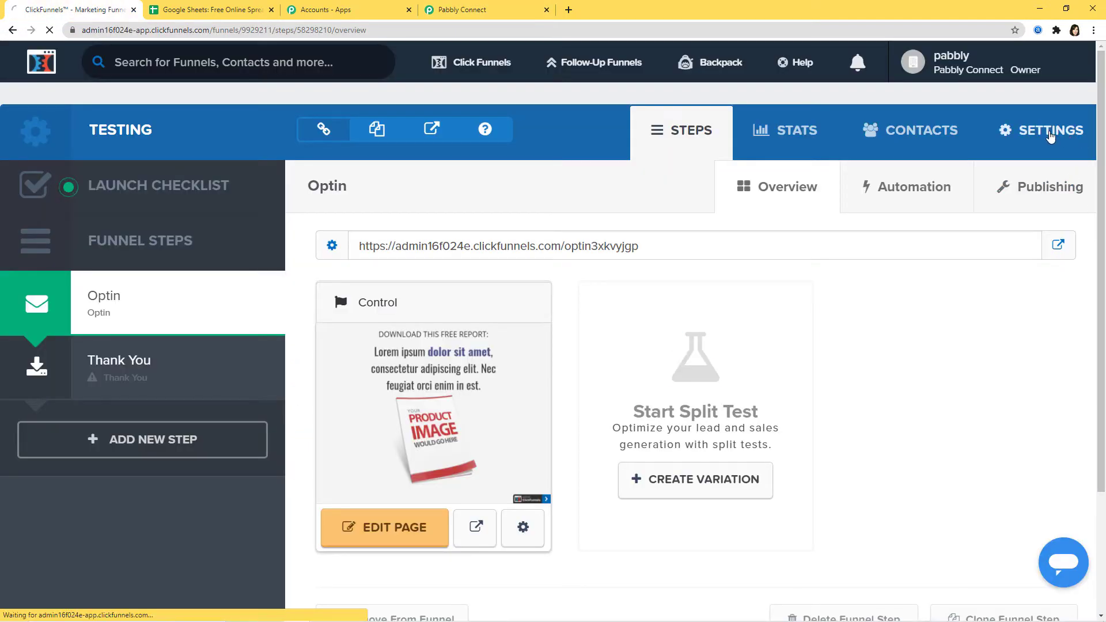
scroll(663, 332, down, 19)
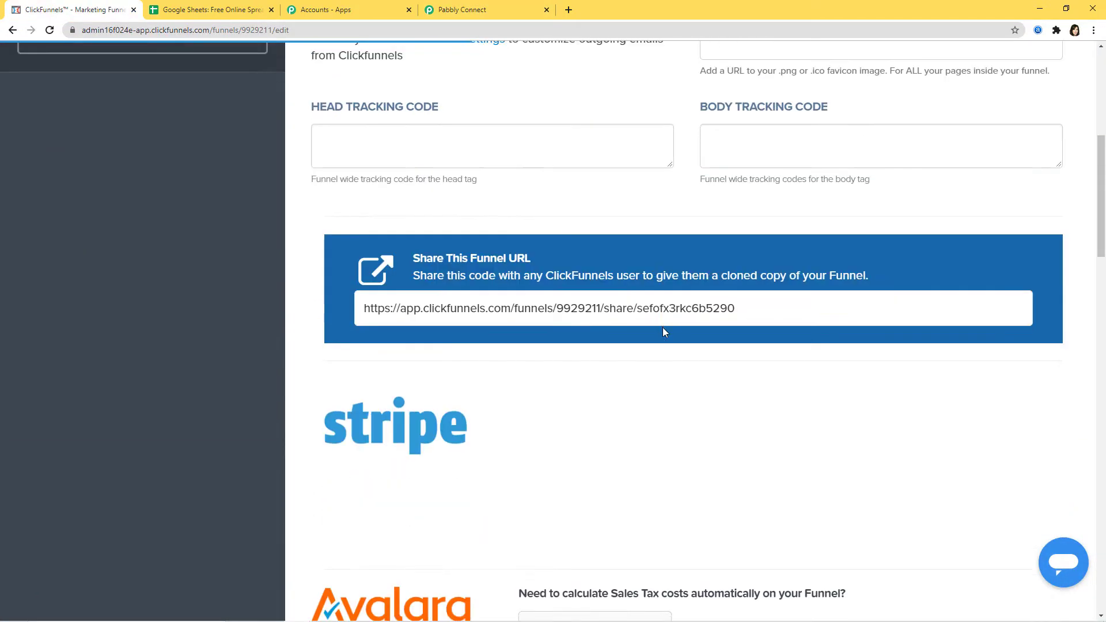
scroll(665, 332, down, 14)
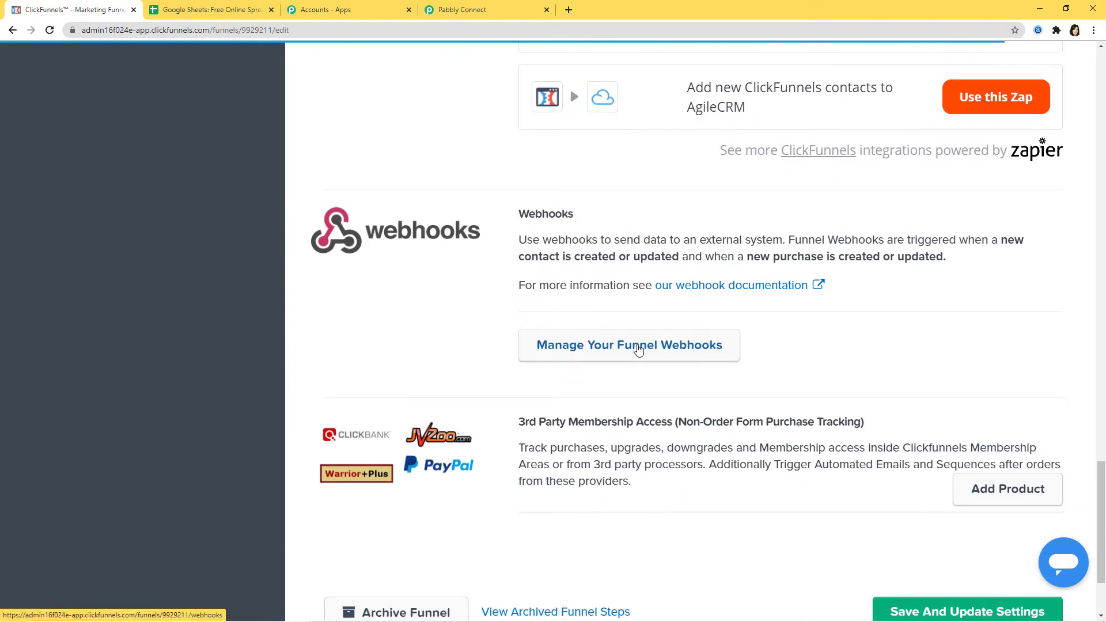
click(639, 349)
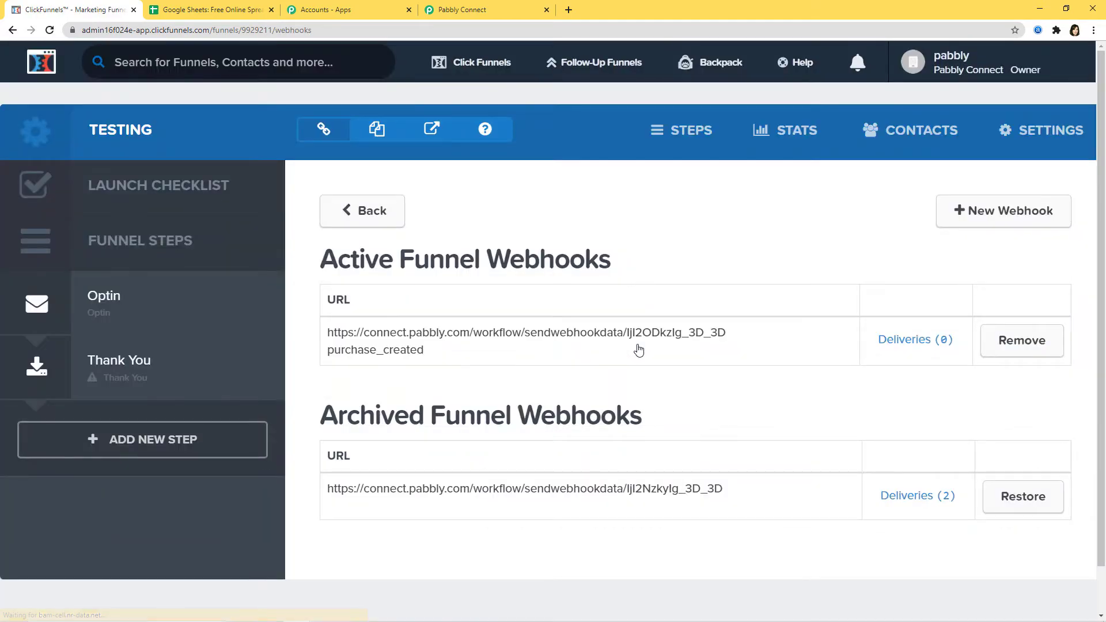
click(478, 10)
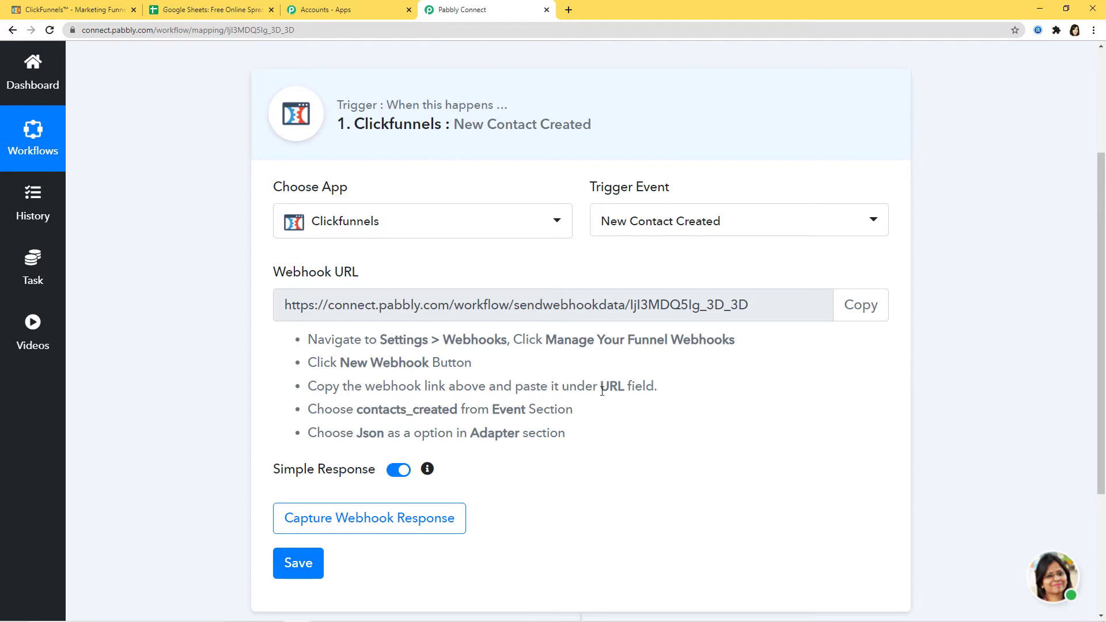
Start a new funnel webhook and paste the Pabbly webhook URL into it.
click(856, 316)
click(70, 10)
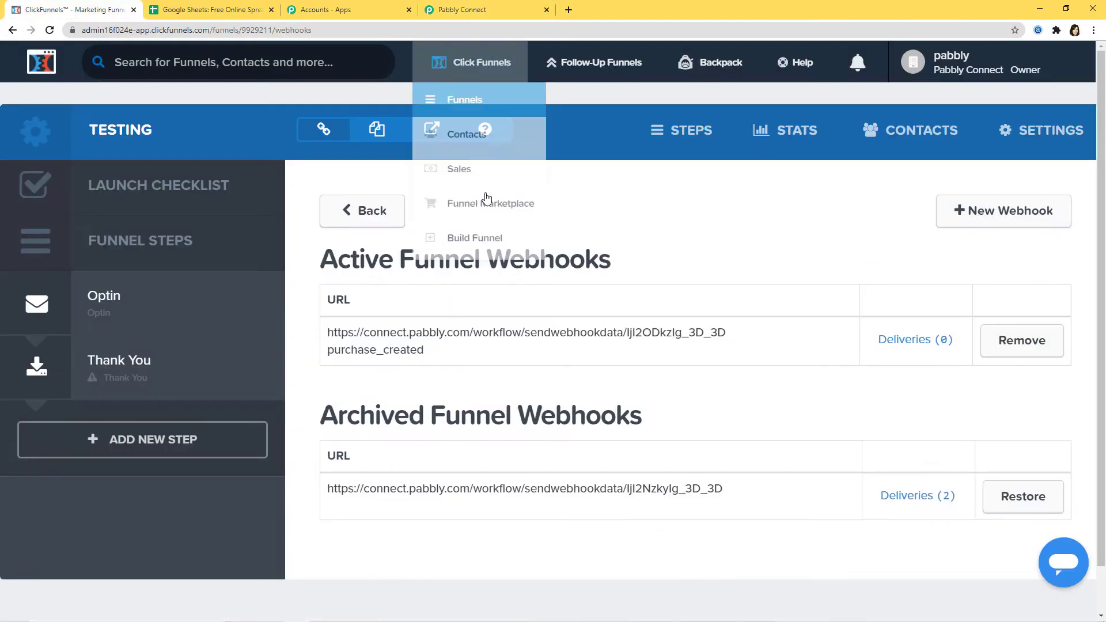
click(964, 214)
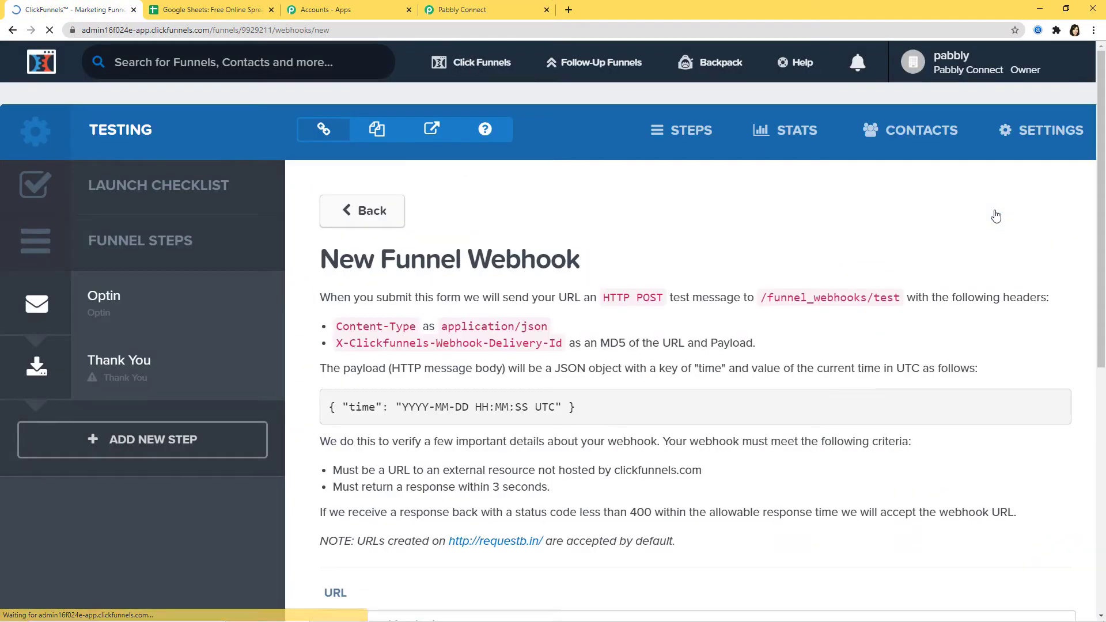
scroll(842, 375, down, 7)
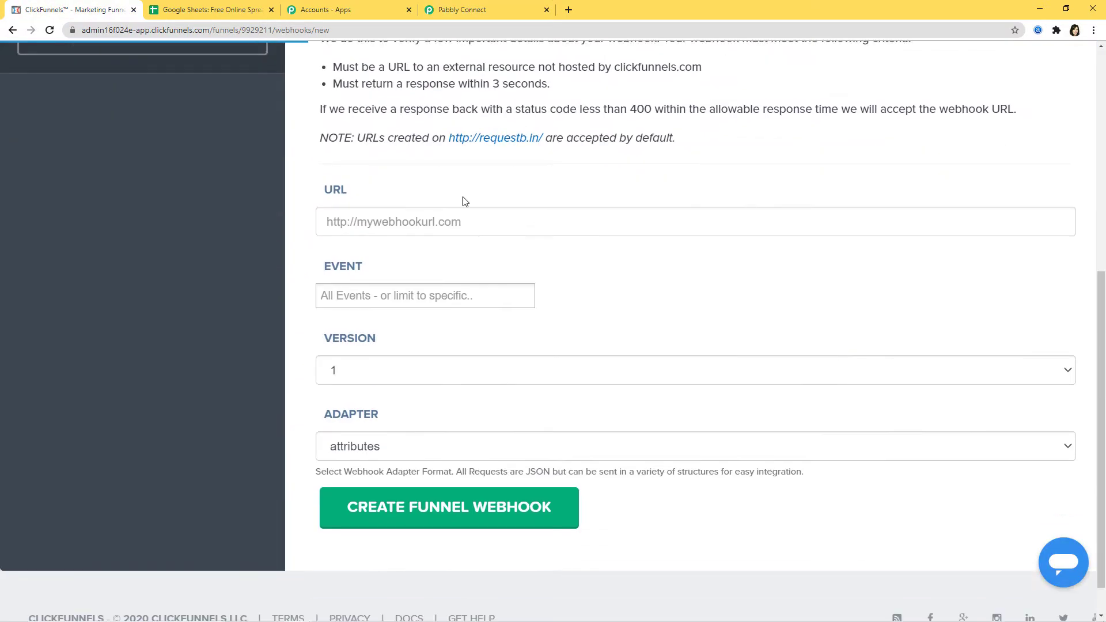
click(411, 222)
key(ctrl+v)
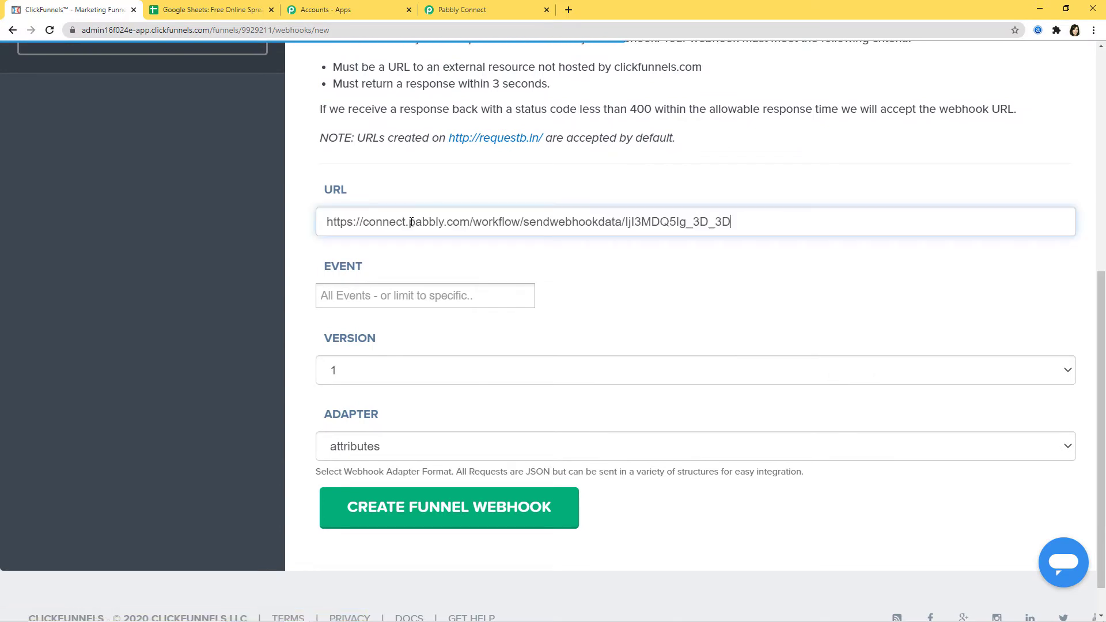
Set the webhook event to contact_created and adapter to json, then create it.
click(468, 11)
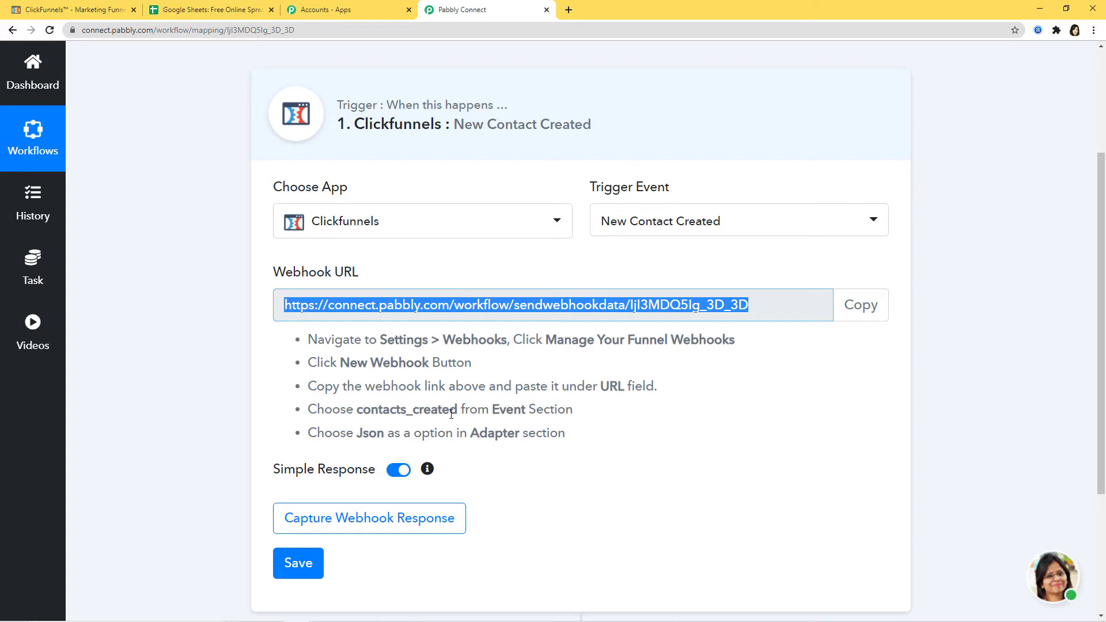
click(113, 4)
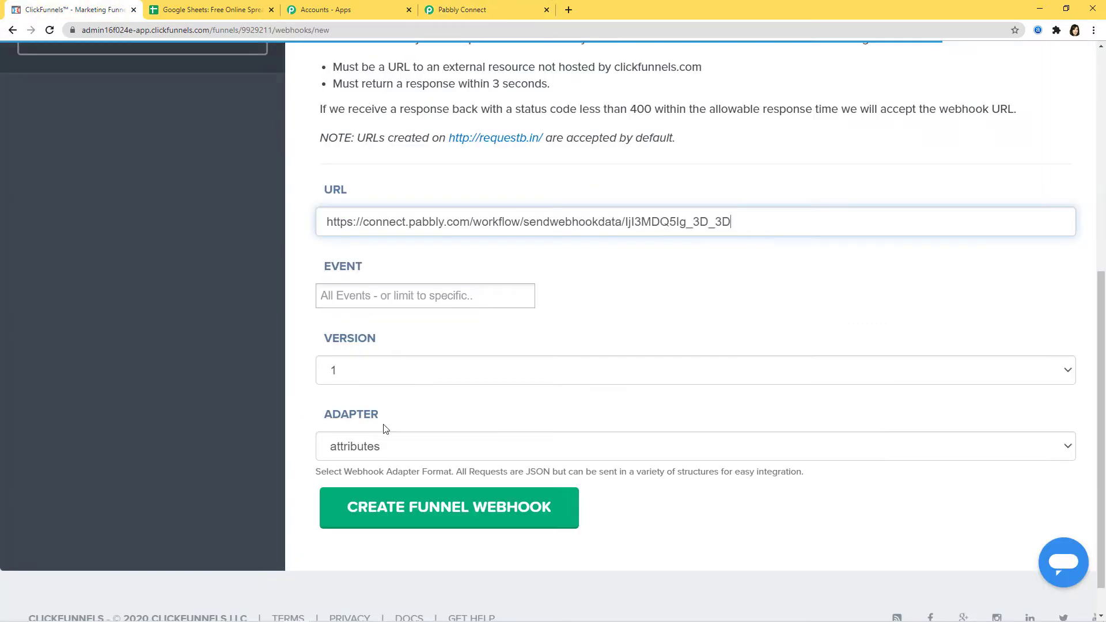
click(368, 296)
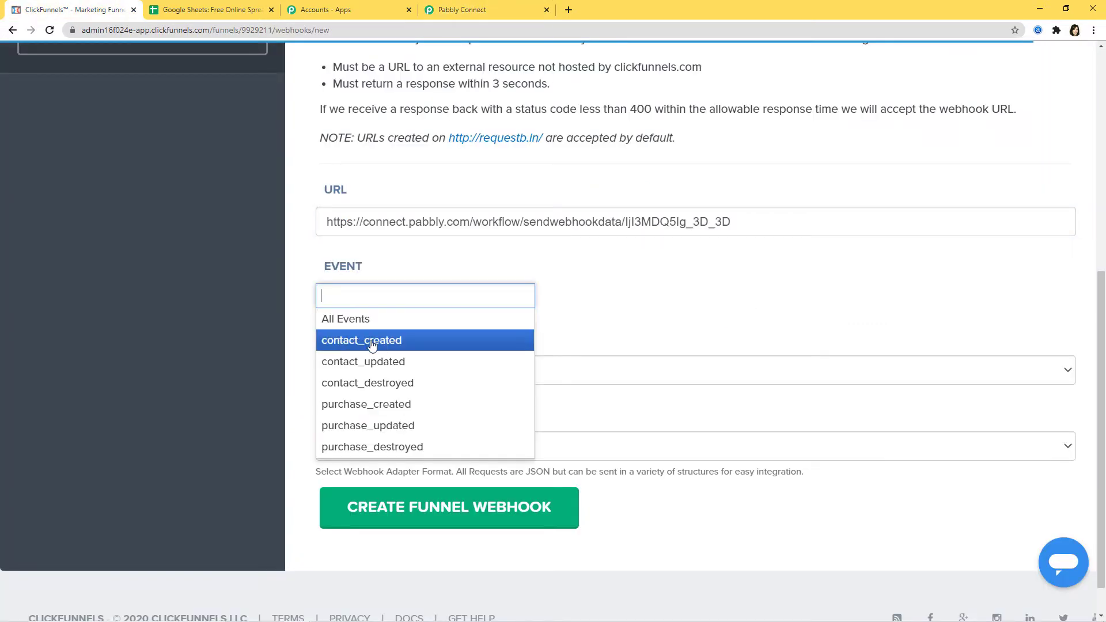
click(340, 343)
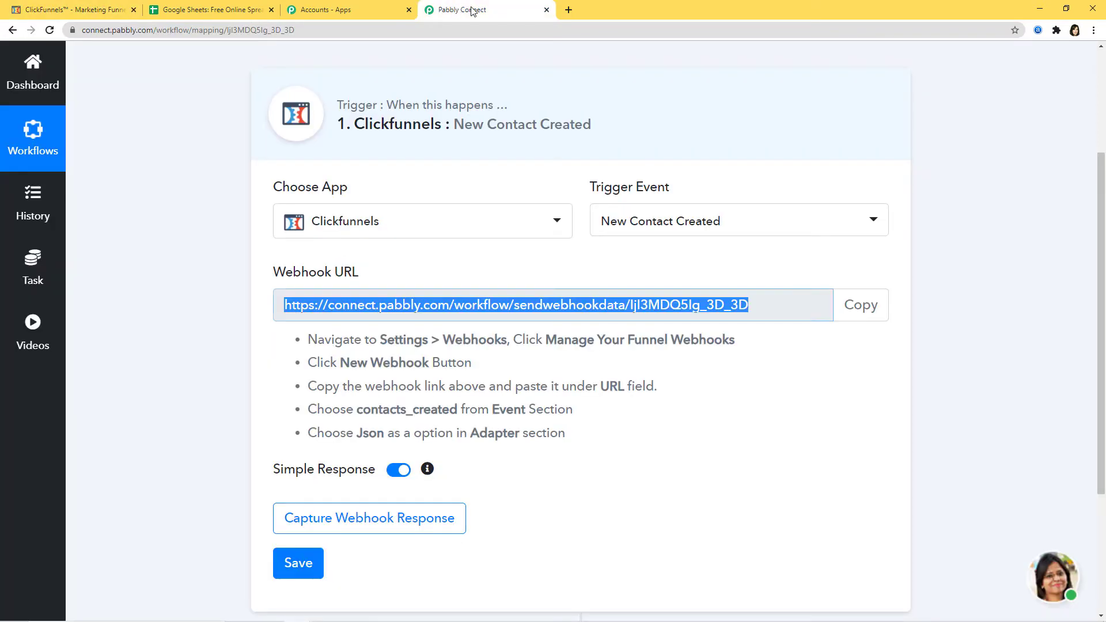
click(470, 10)
click(69, 10)
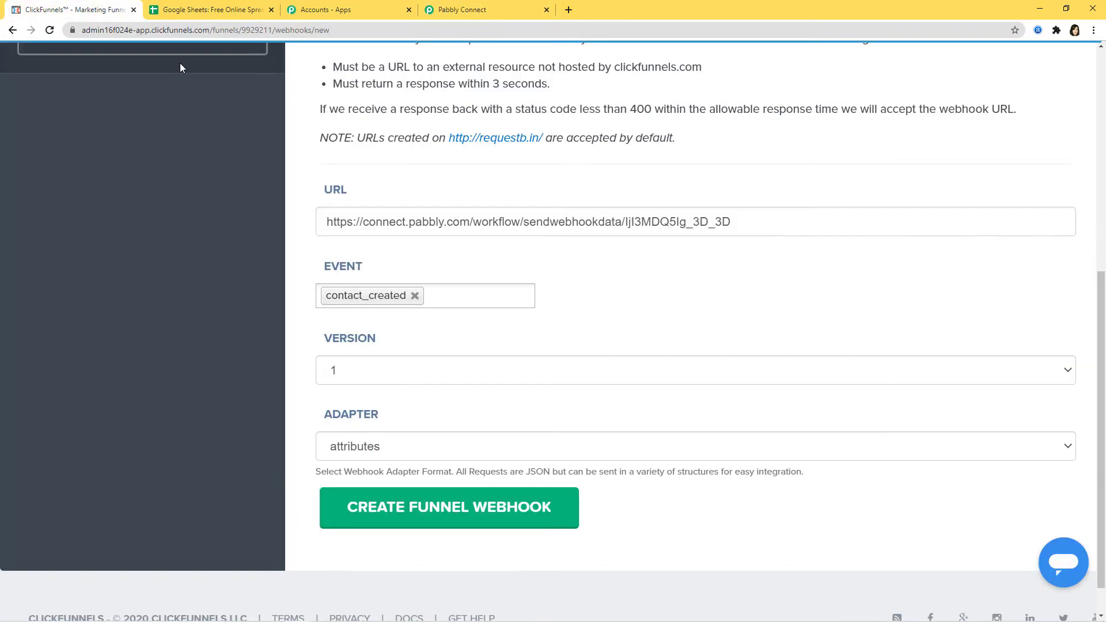
click(391, 452)
click(352, 510)
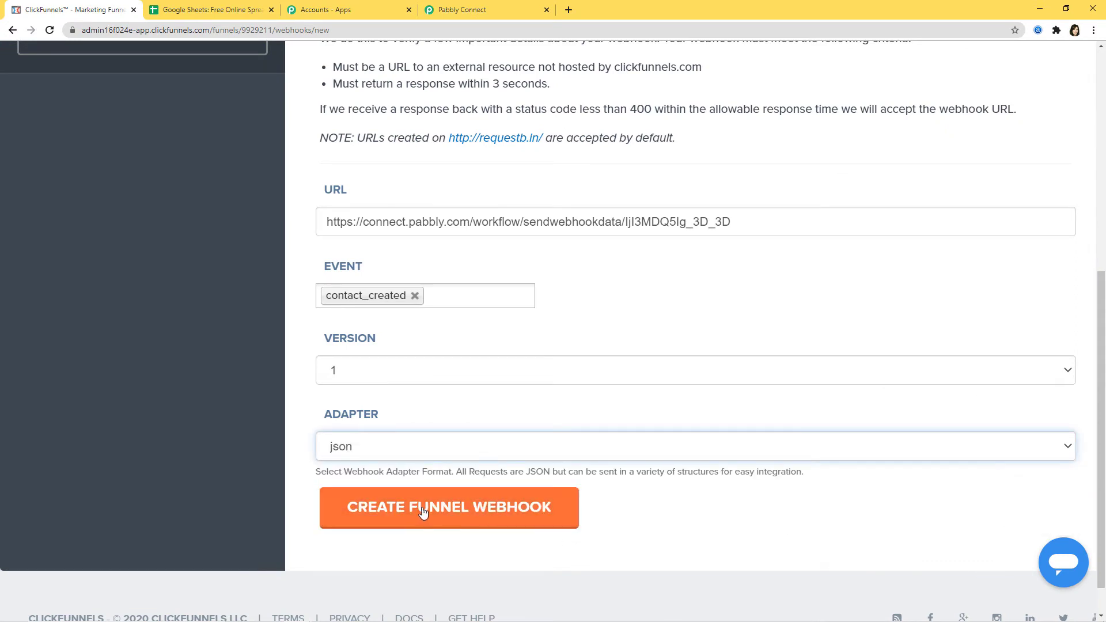
click(455, 509)
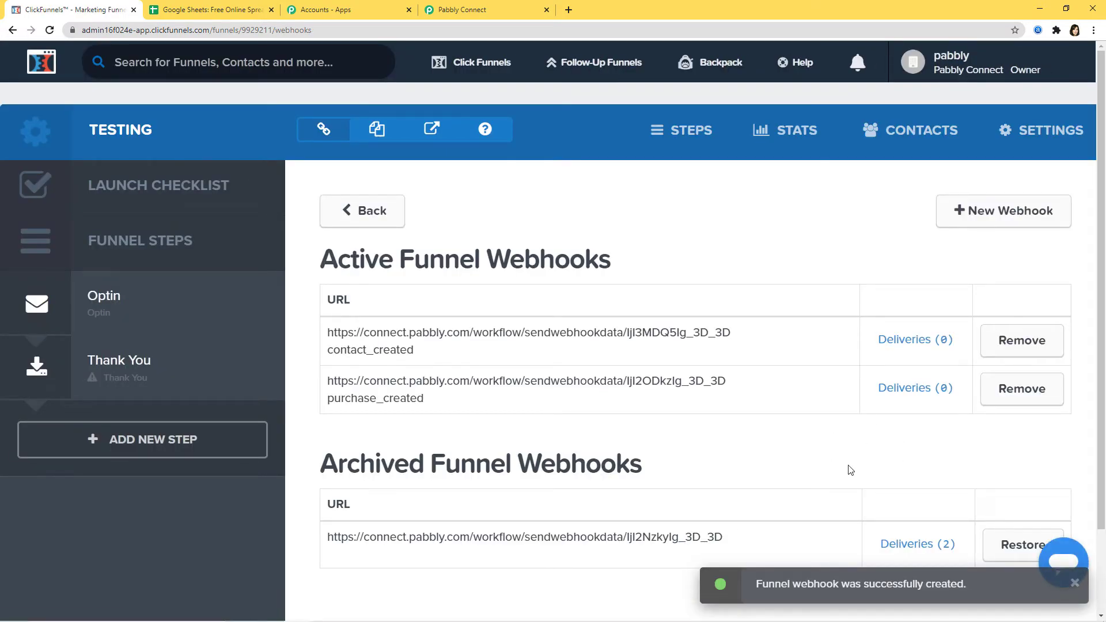
Start capturing the webhook response in Pabbly Connect, then return to ClickFunnels webhooks.
click(468, 11)
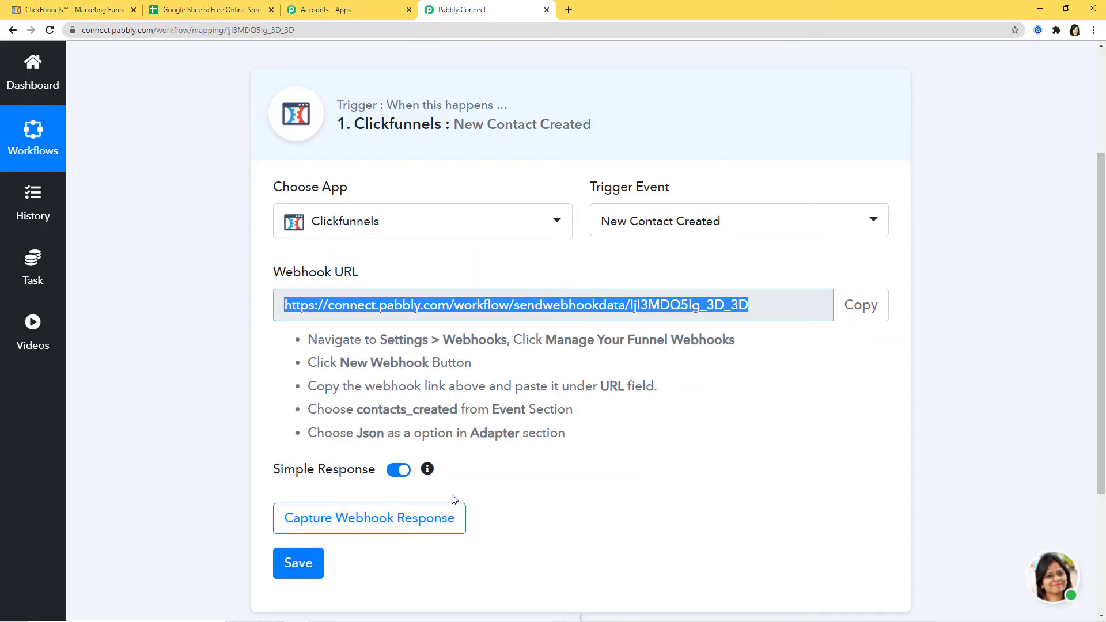
click(343, 519)
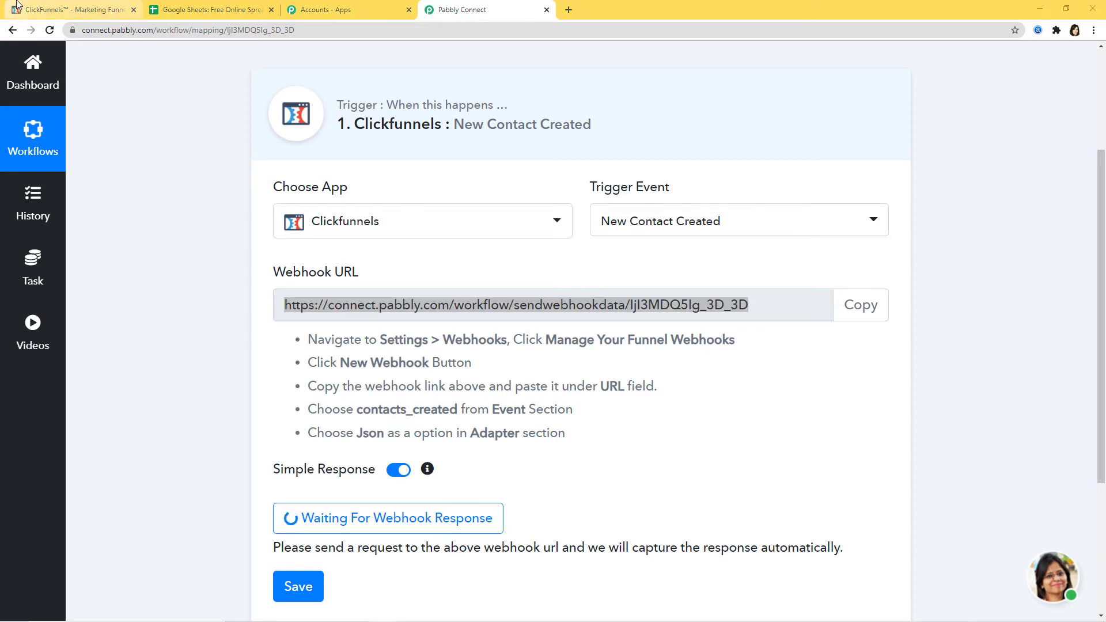
click(67, 10)
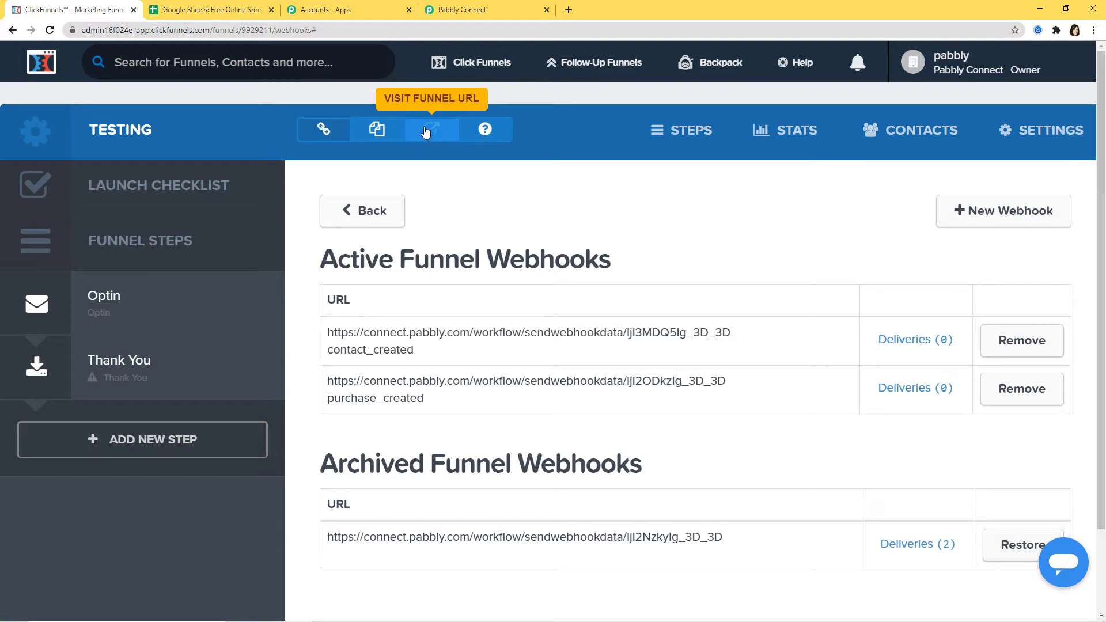
Submit a test opt-in with a contact's name and email on the live funnel page.
click(430, 134)
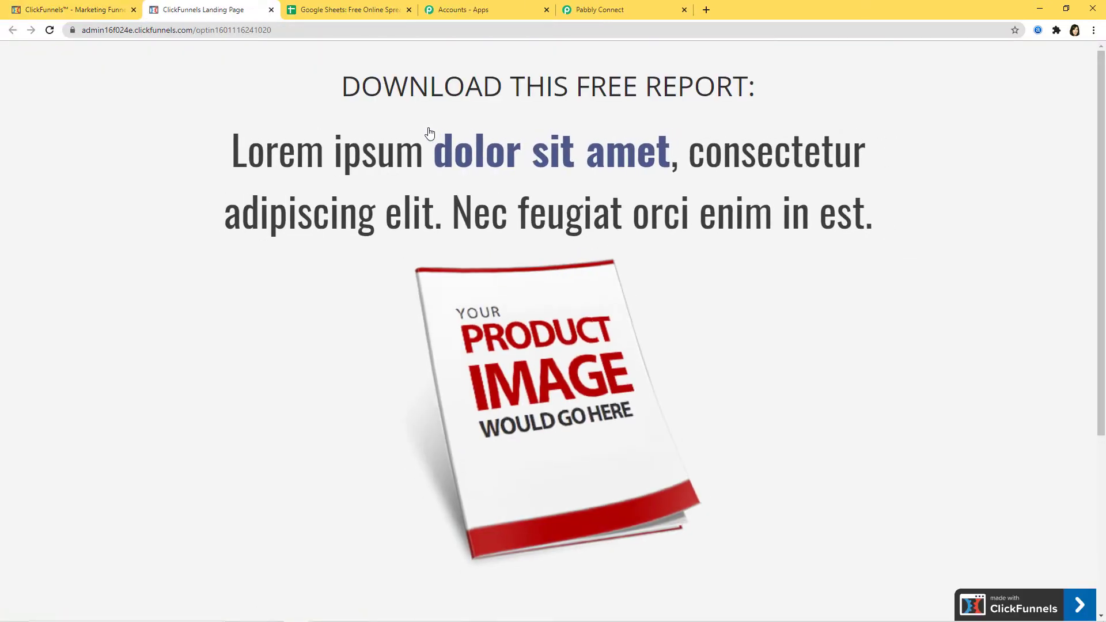
scroll(1015, 306, down, 4)
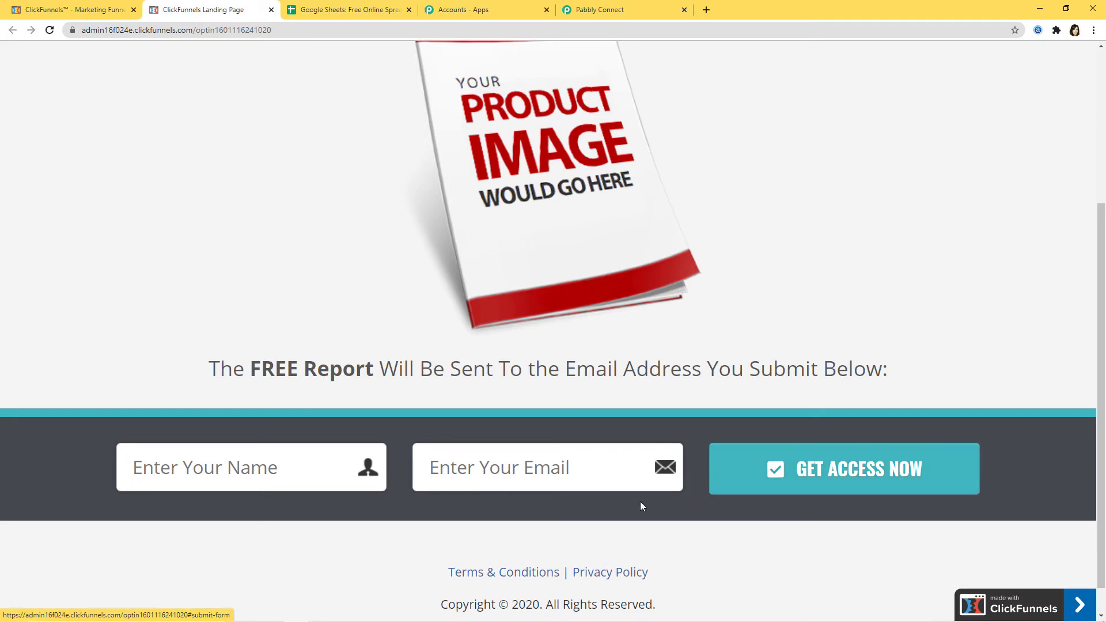
click(276, 471)
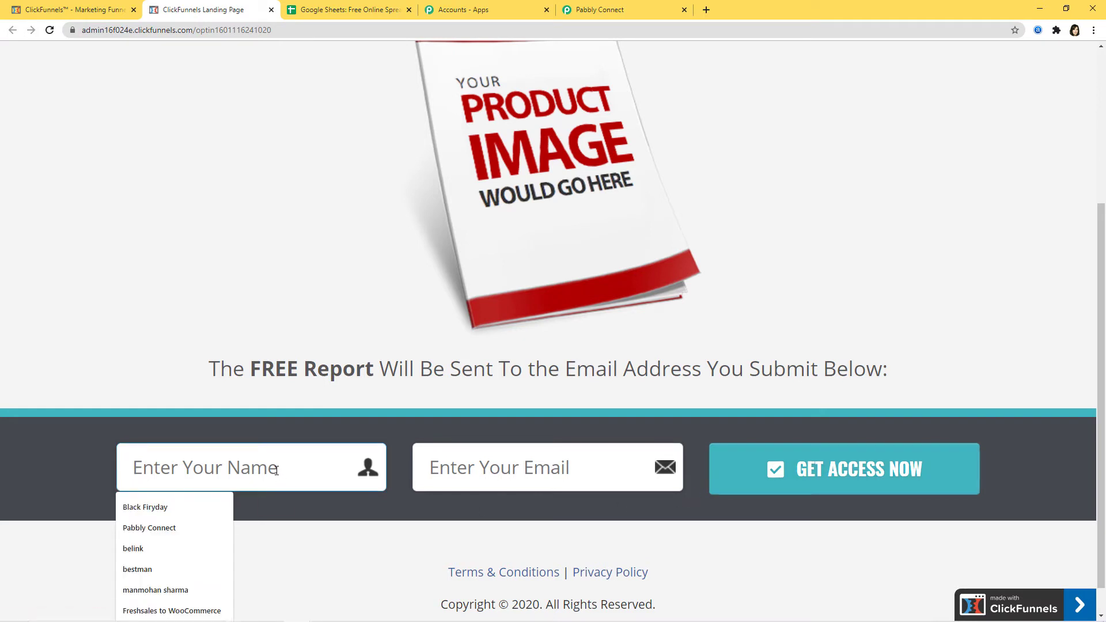
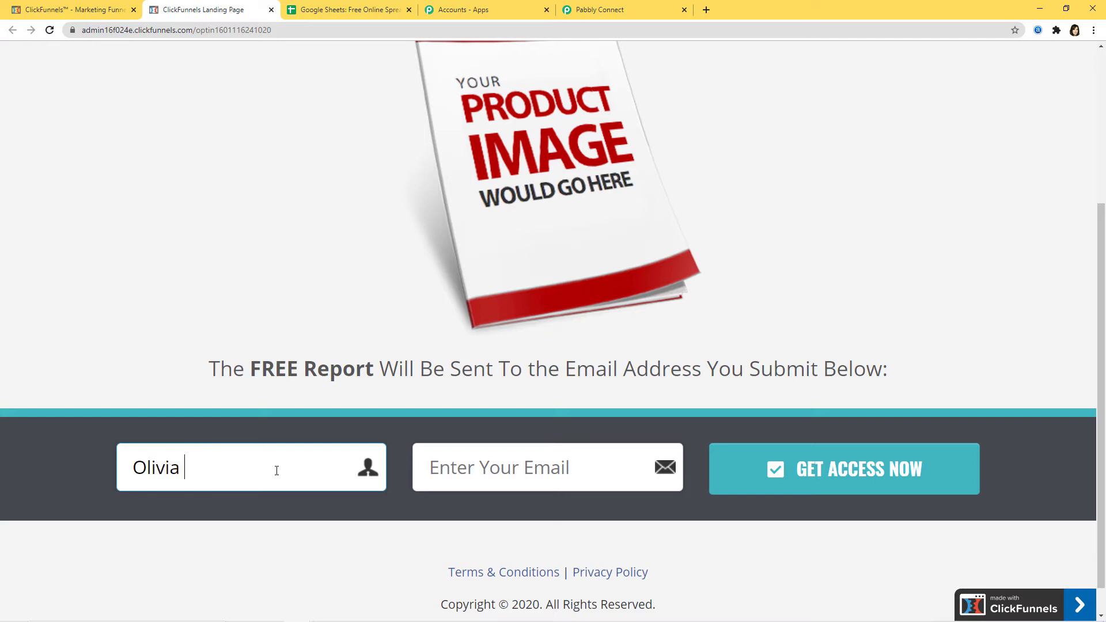
click(515, 462)
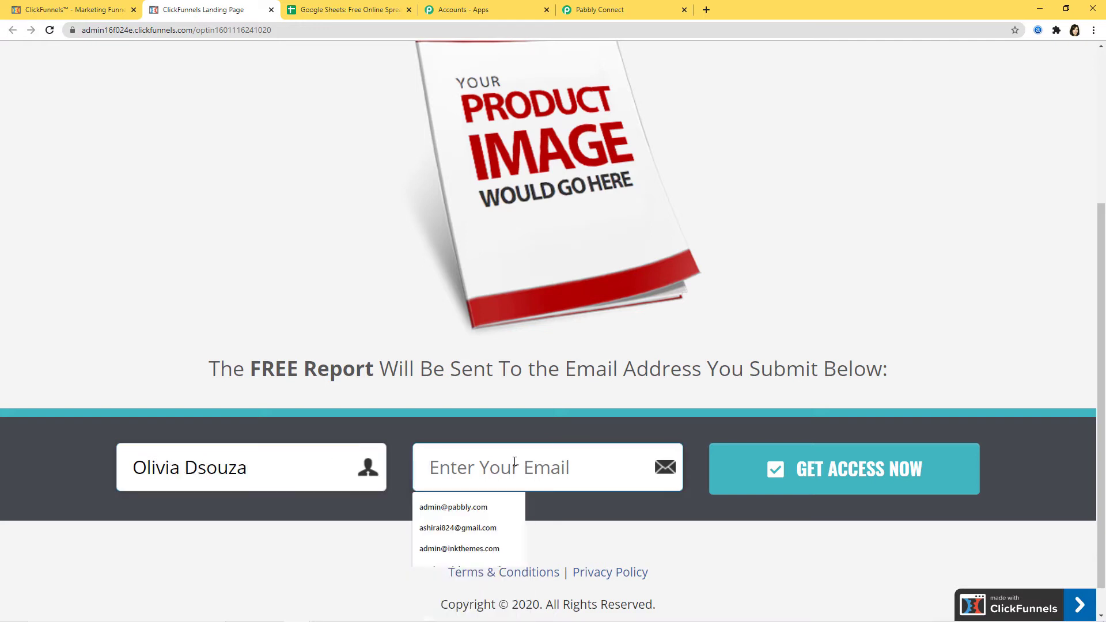
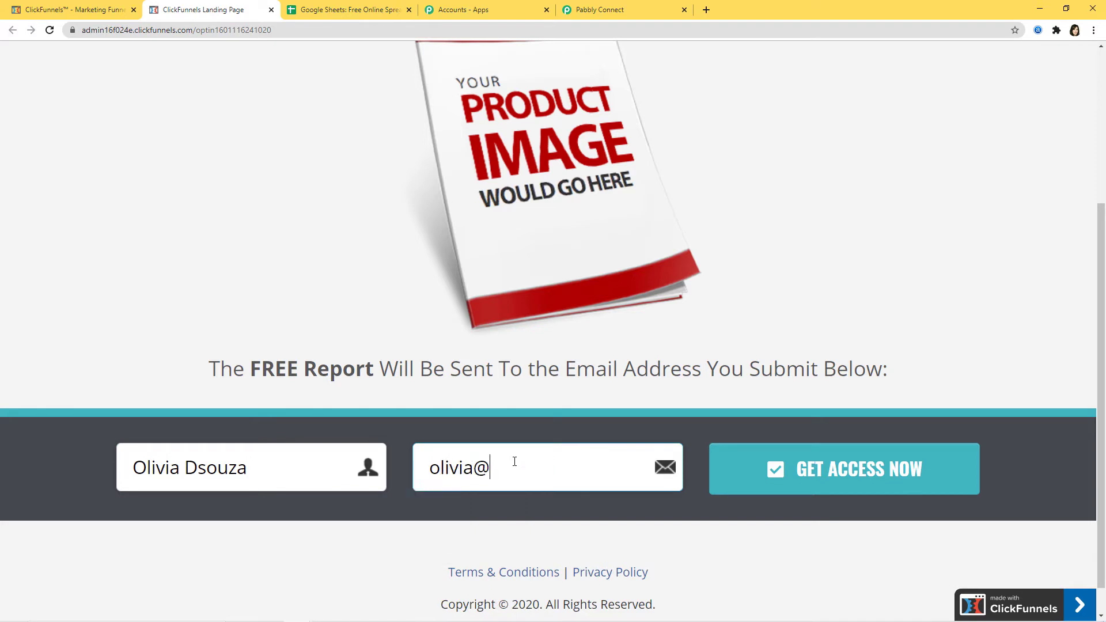
click(855, 471)
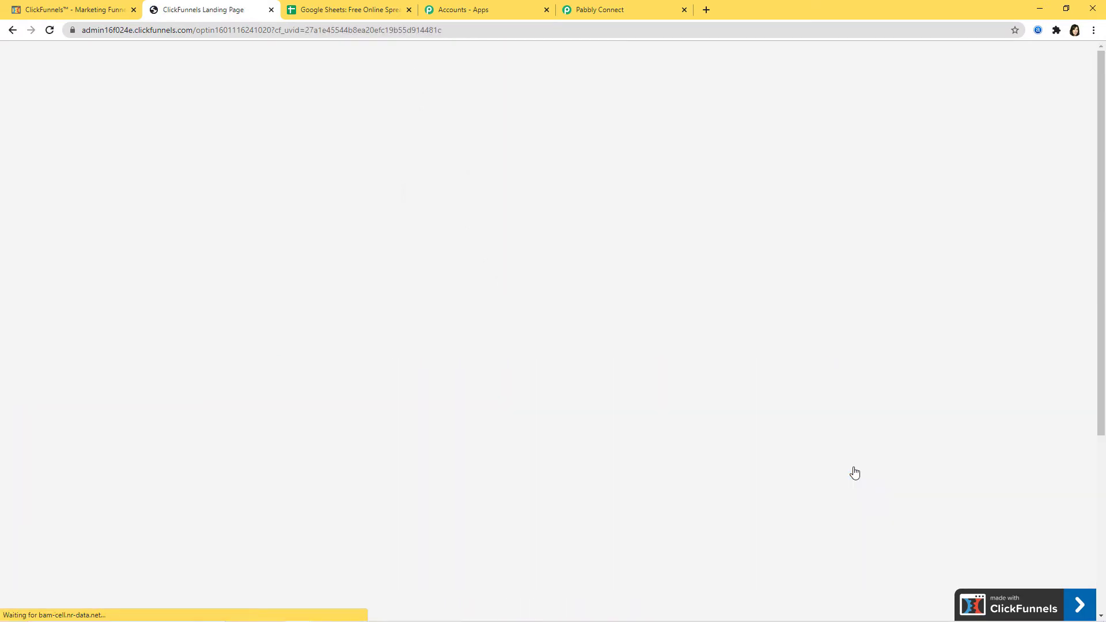
scroll(877, 289, down, 3)
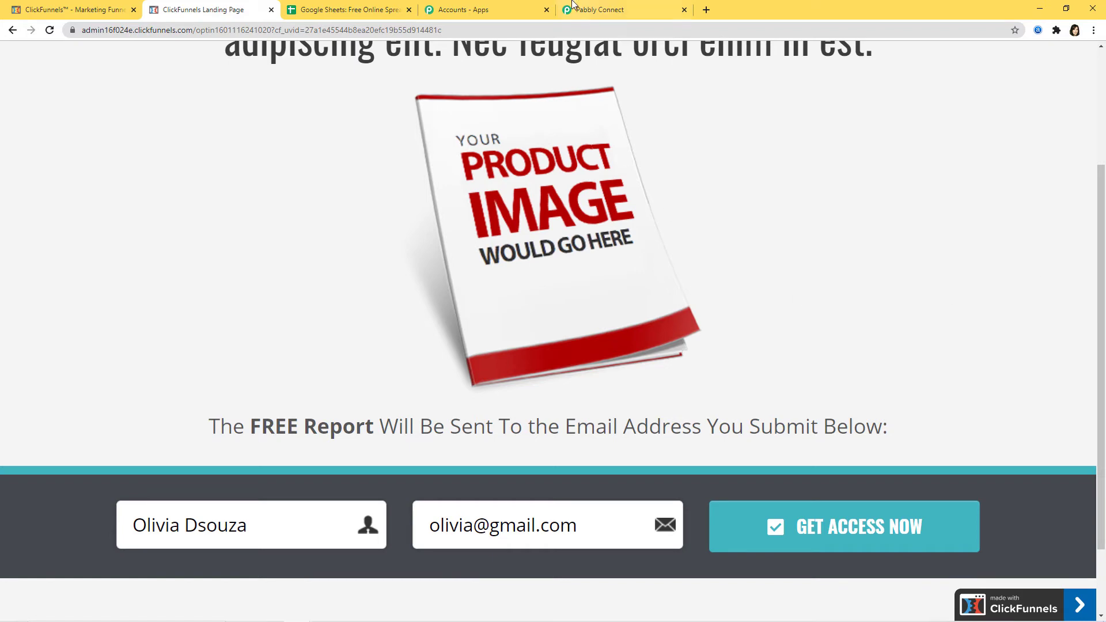
click(611, 10)
Review the captured contact fields, save the trigger, and add an action step.
scroll(958, 386, down, 5)
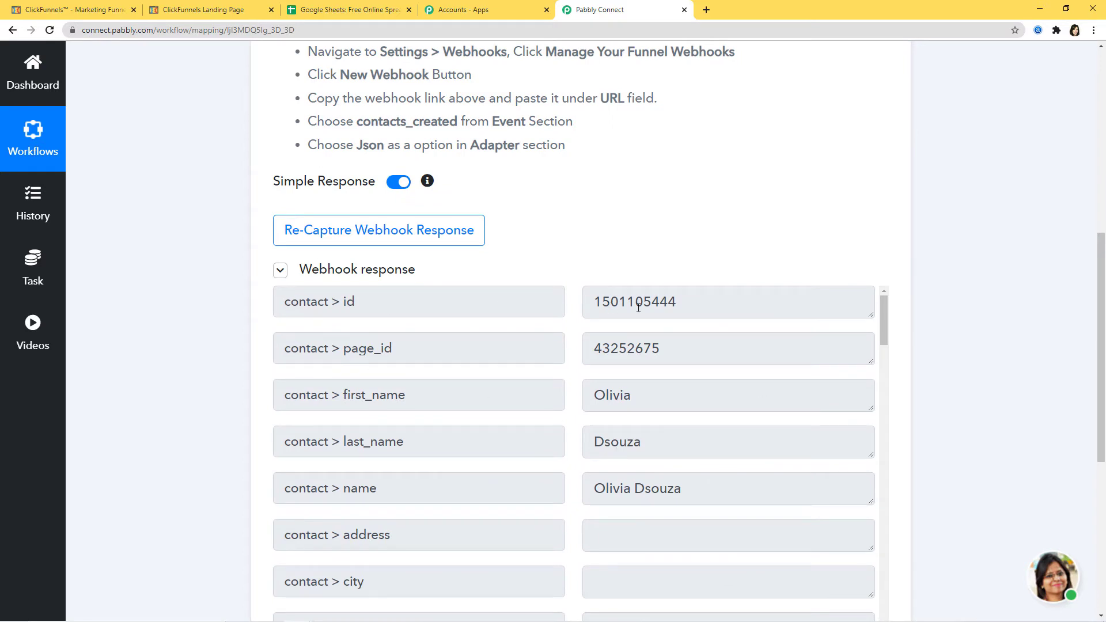
scroll(686, 412, down, 3)
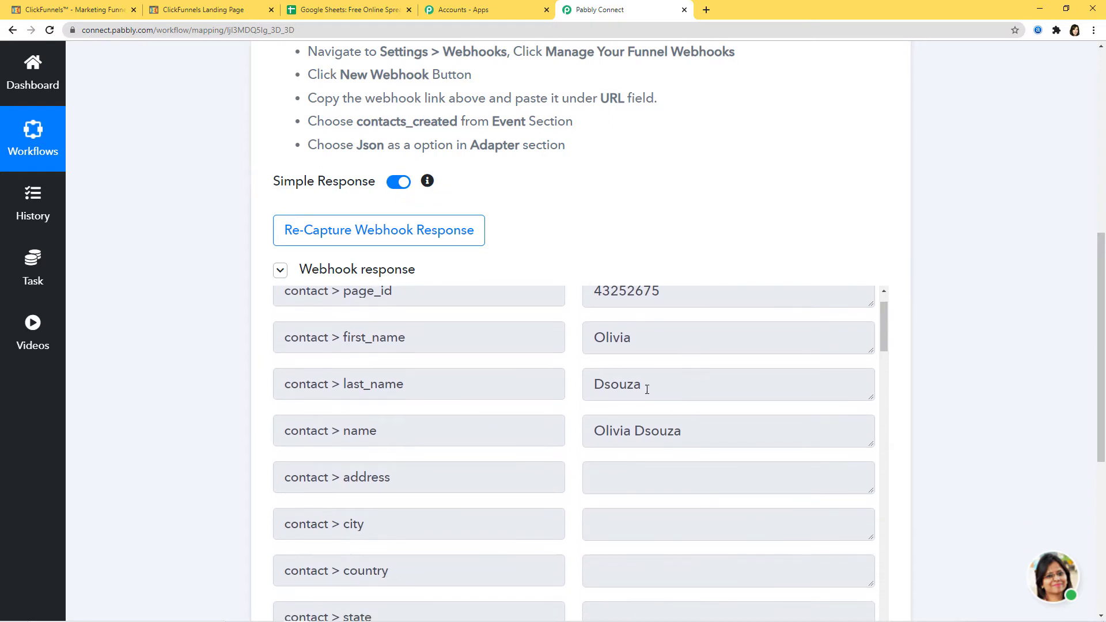
scroll(738, 427, down, 8)
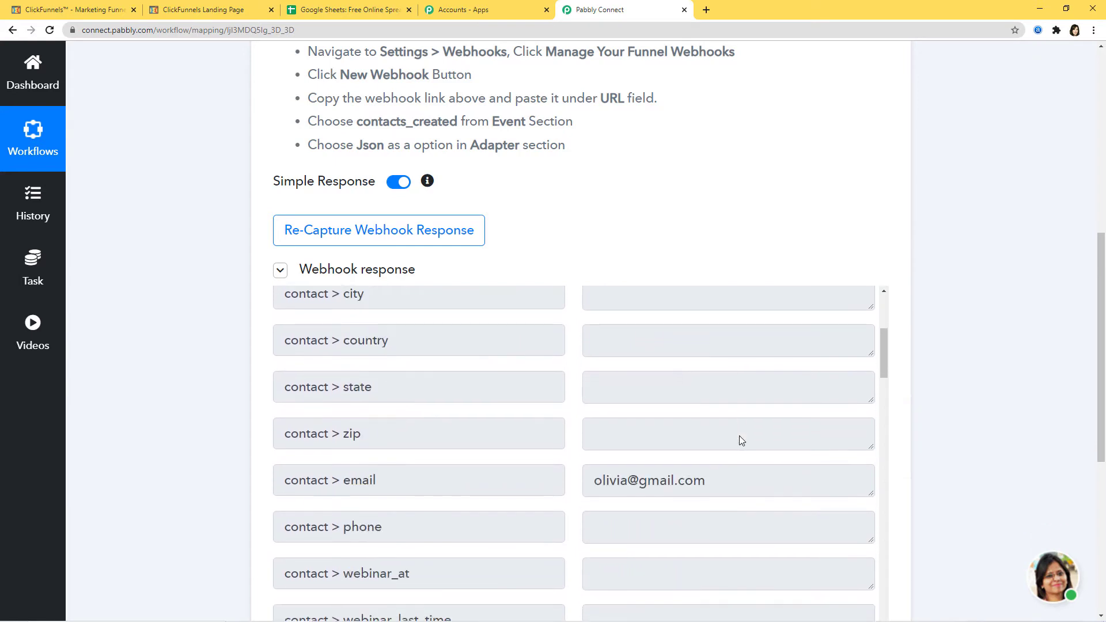
scroll(781, 442, down, 2)
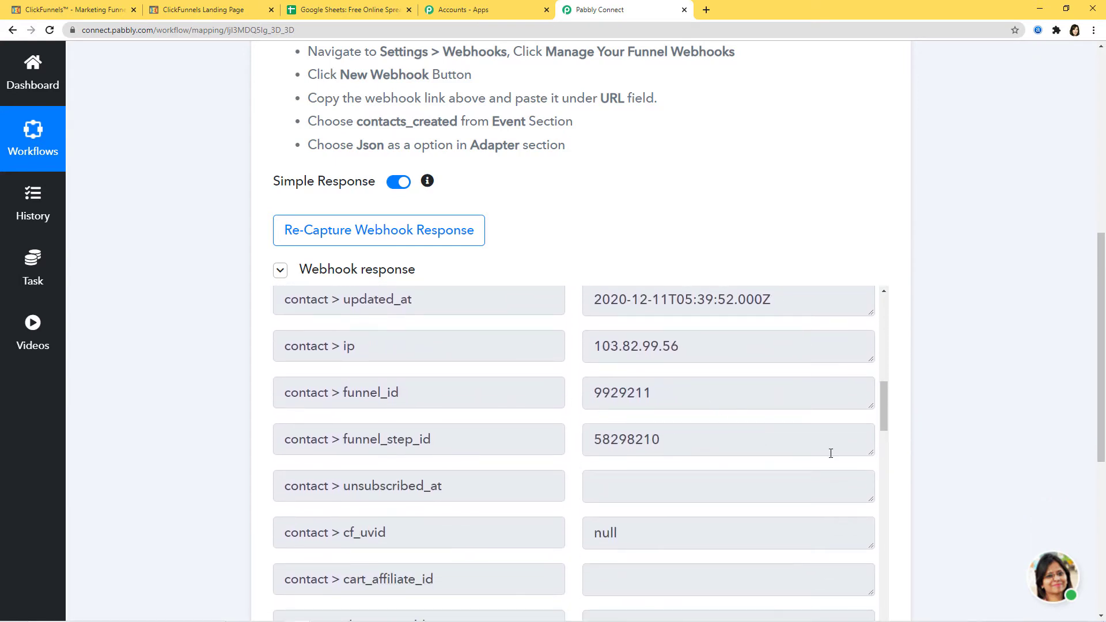
scroll(831, 453, down, 9)
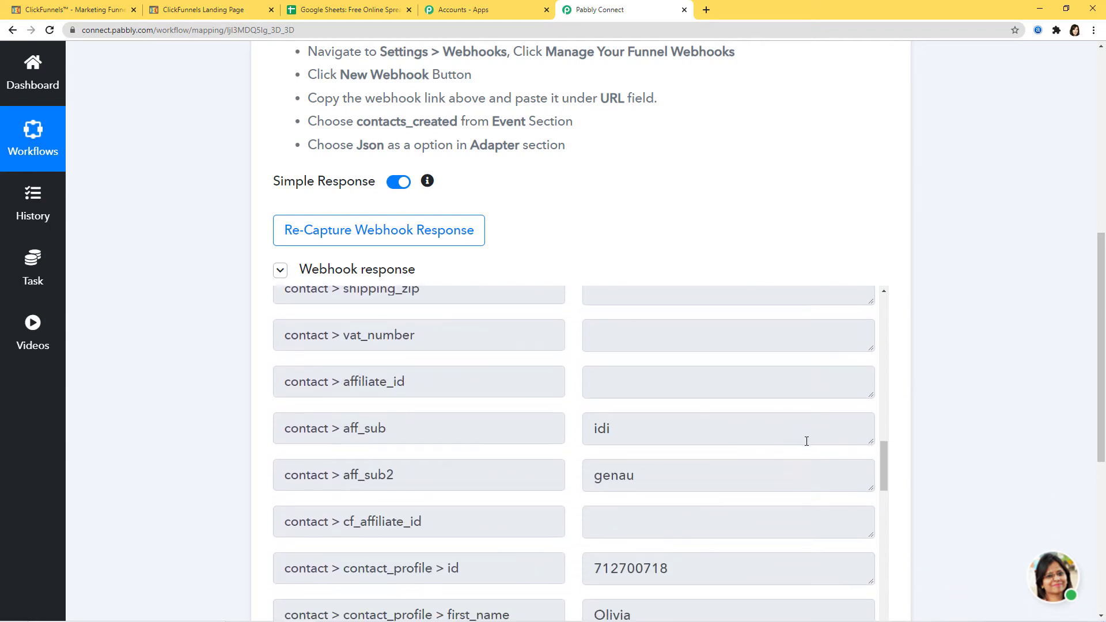
scroll(805, 444, down, 1)
scroll(957, 421, down, 5)
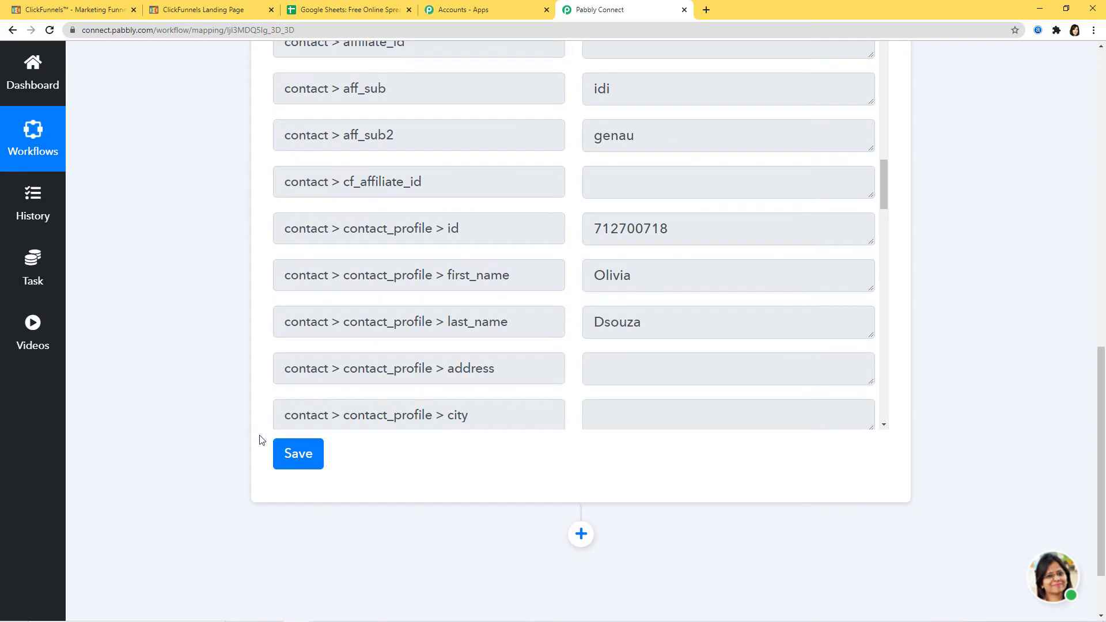
click(317, 453)
click(542, 425)
click(581, 534)
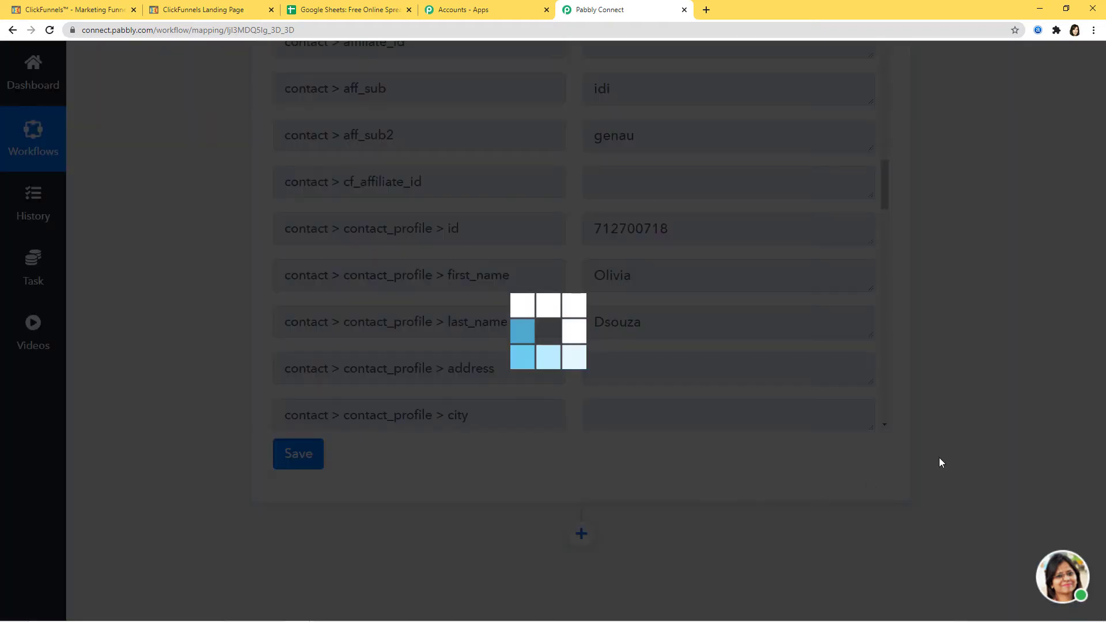
Set the action app to Google Sheets with the Add New Row event.
scroll(511, 511, down, 1)
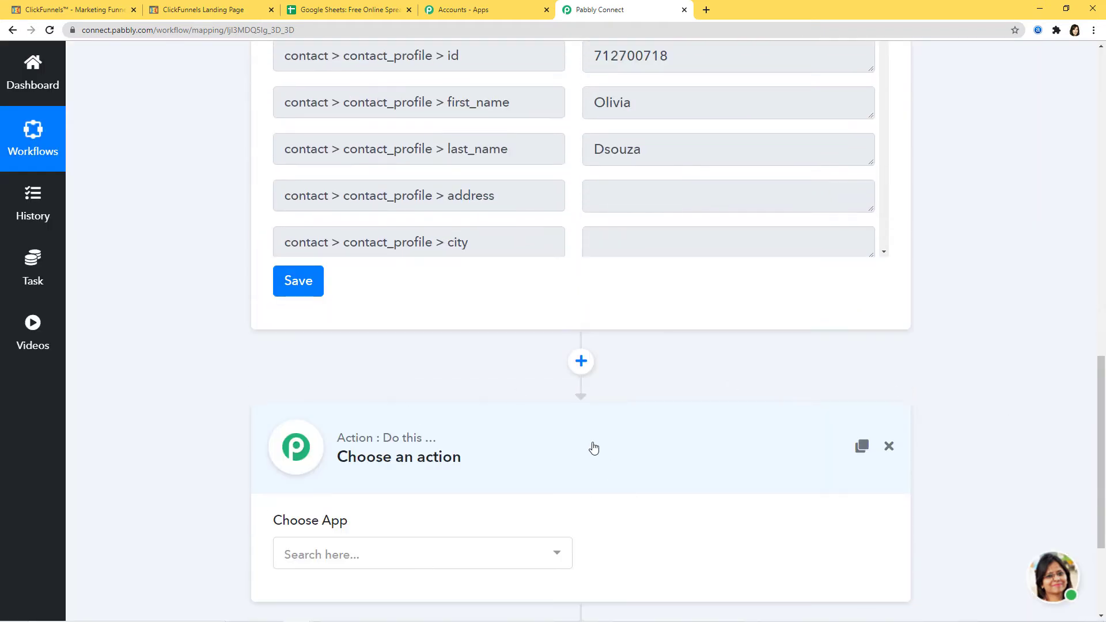
scroll(649, 442, down, 3)
click(449, 383)
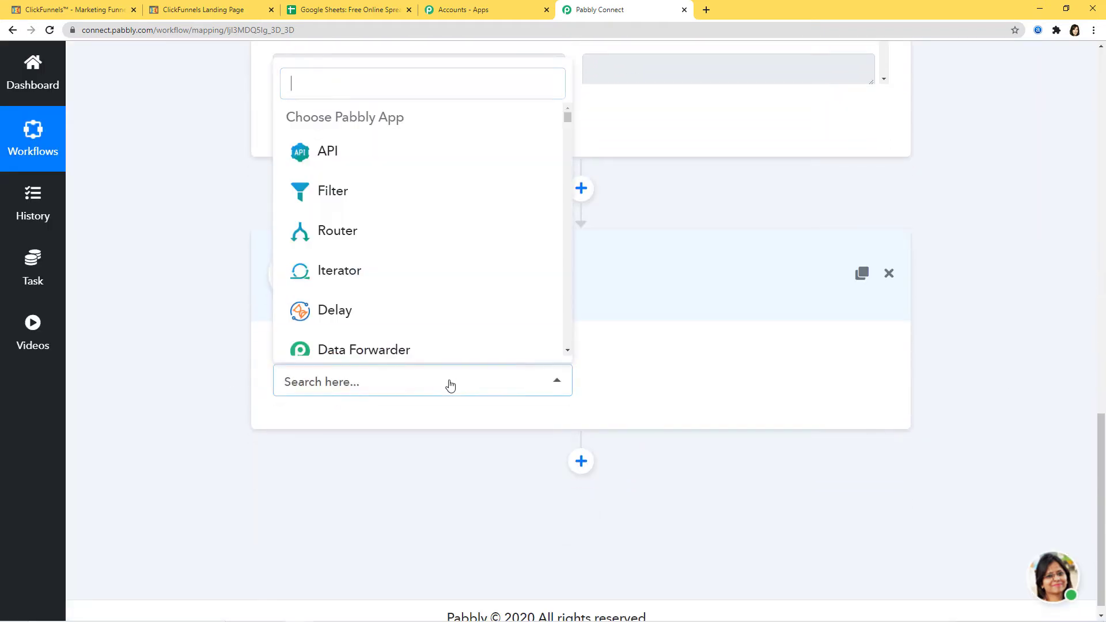
text(goog)
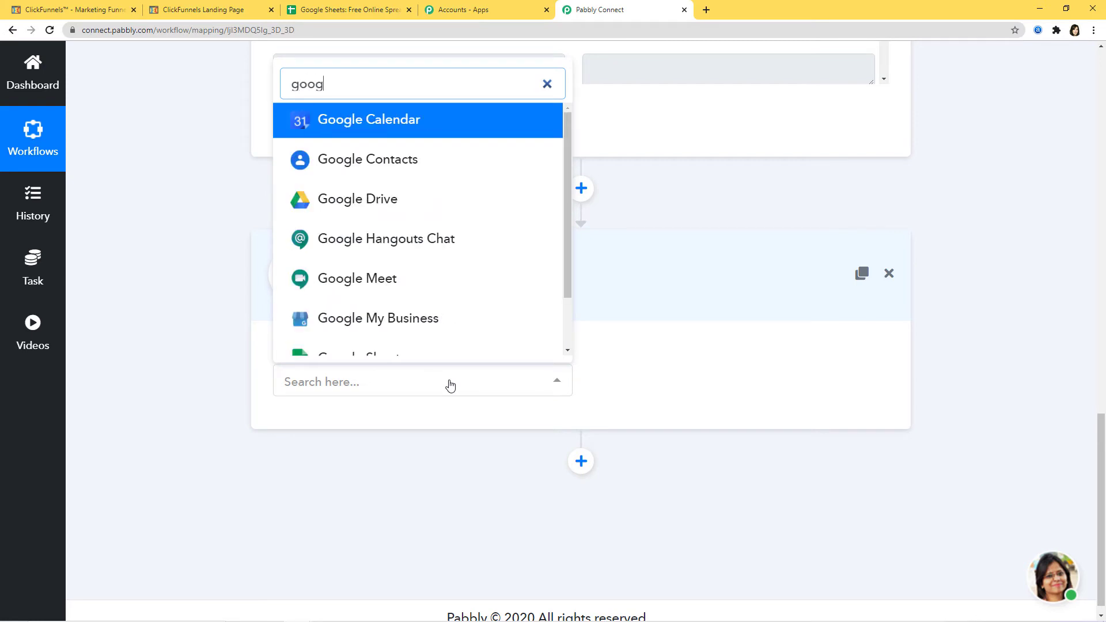
text(l)
scroll(386, 276, down, 2)
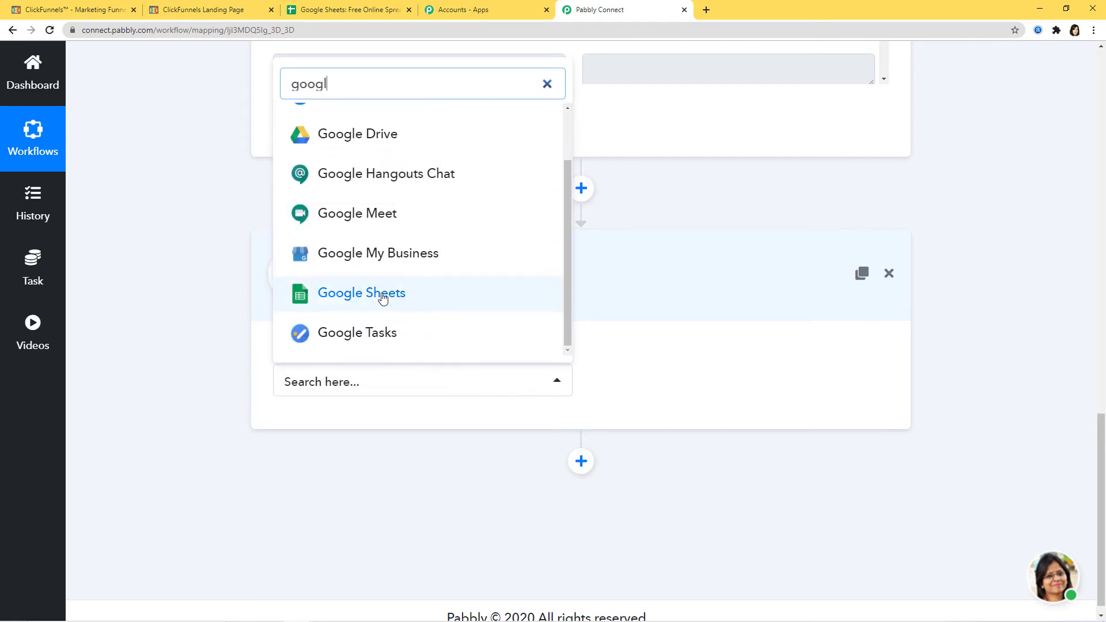
click(383, 297)
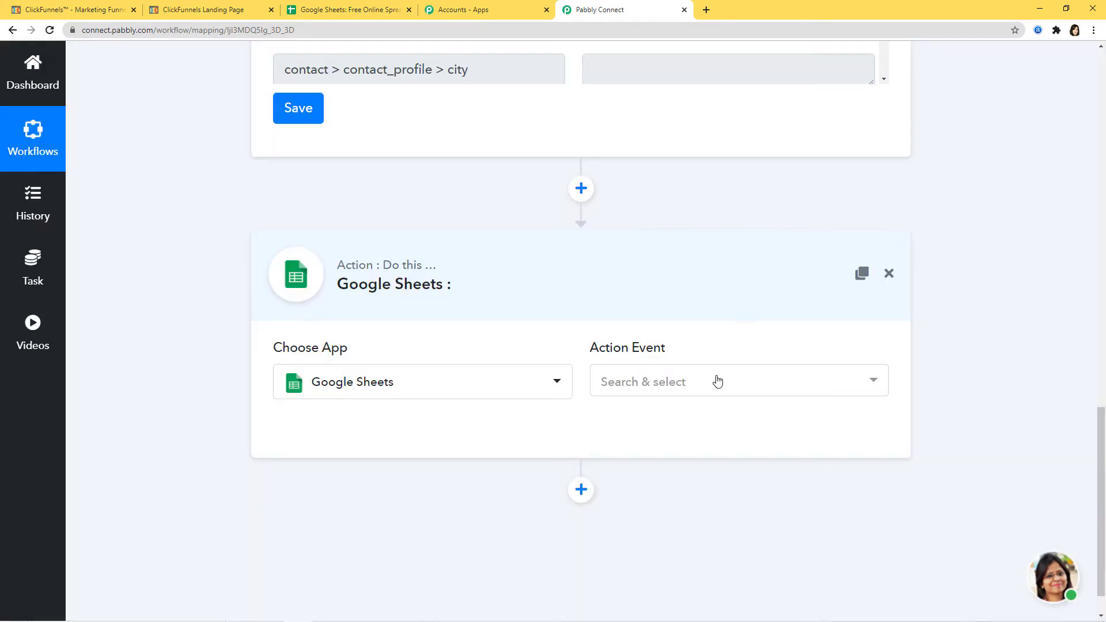
click(716, 381)
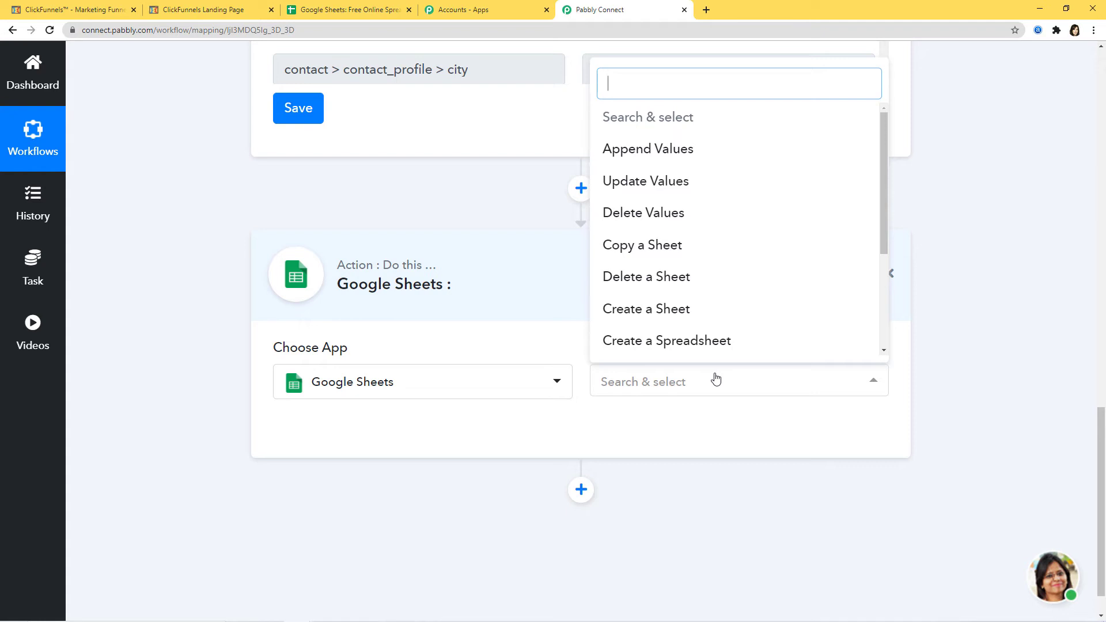
scroll(726, 192, down, 3)
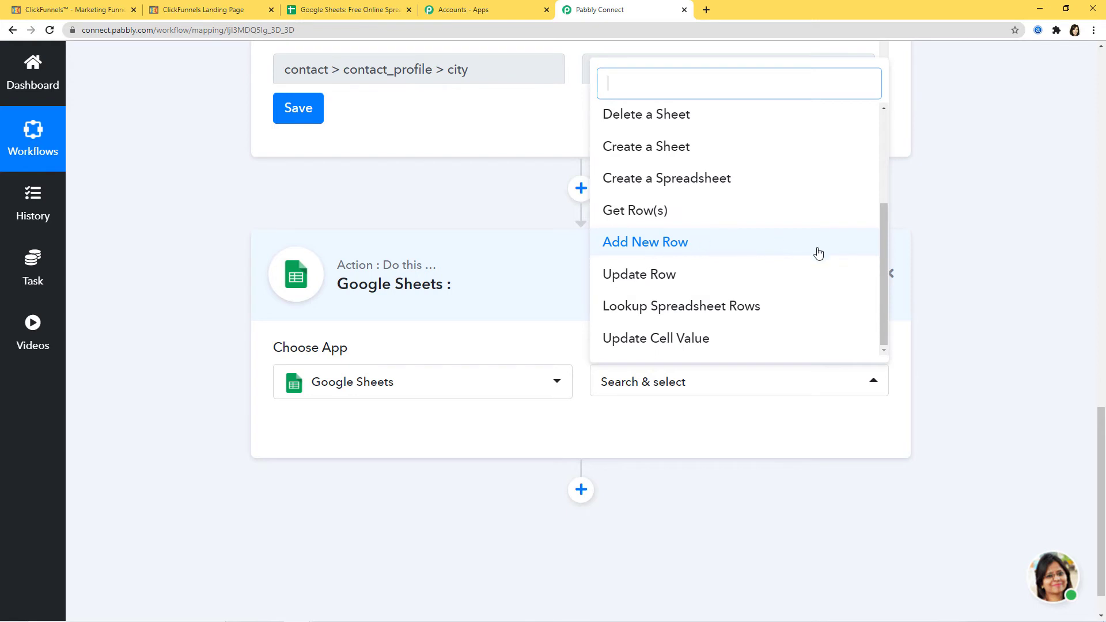
mouse_move(883, 326)
mouse_down()
mouse_move(871, 245)
mouse_move(869, 320)
mouse_up()
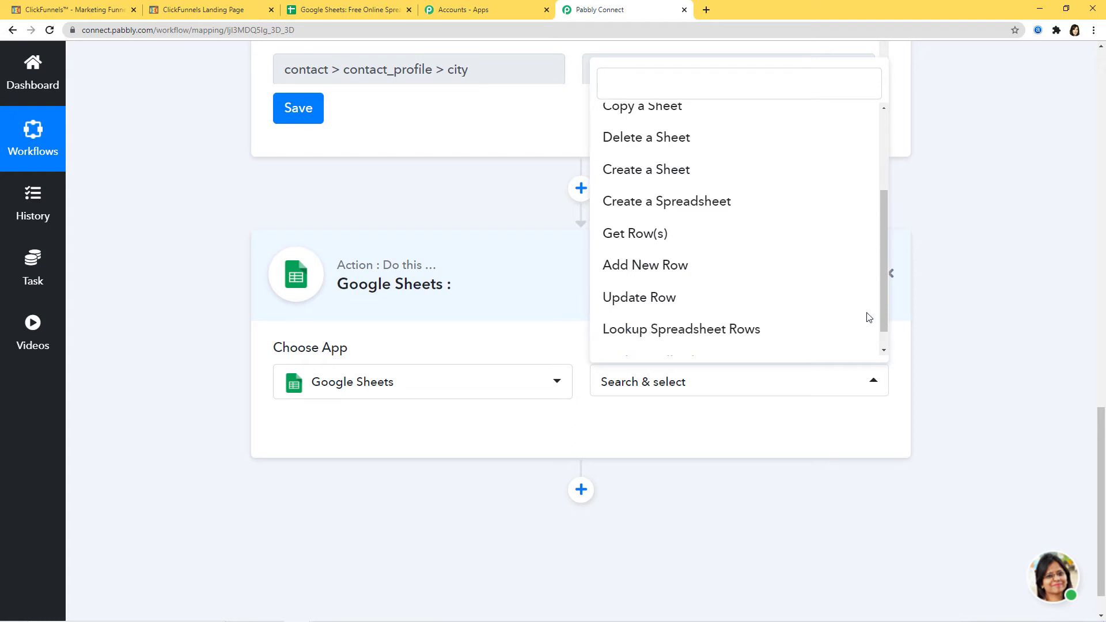
click(690, 270)
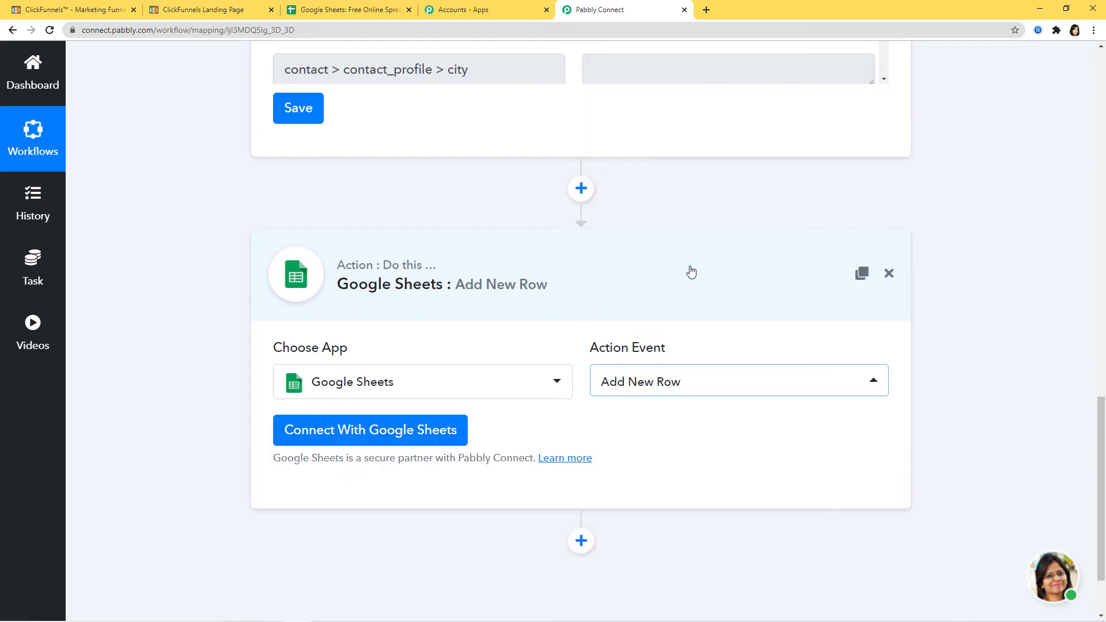
Choose New Credentials for the Google Sheets connection, then go to the Google Sheets tab.
click(369, 432)
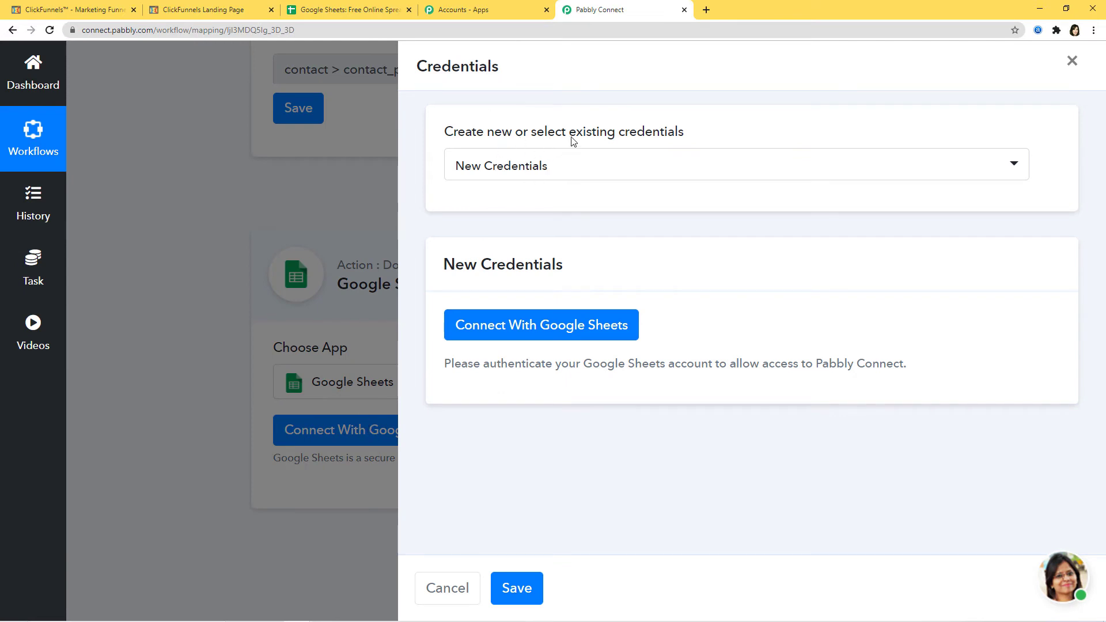
click(627, 170)
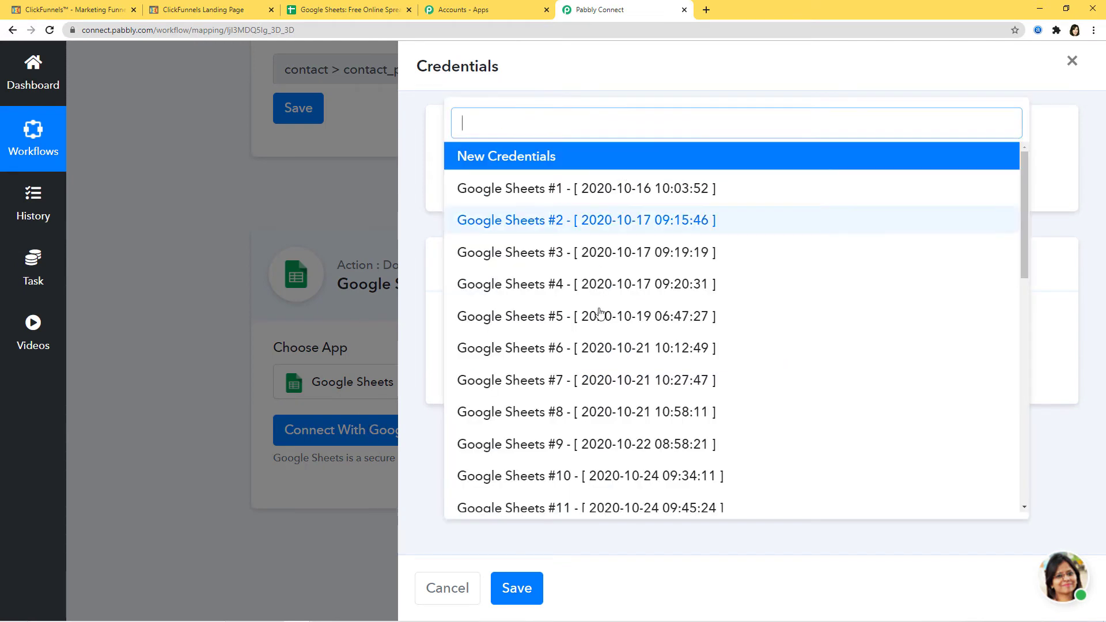
scroll(602, 340, down, 2)
scroll(610, 368, down, 10)
scroll(611, 367, up, 11)
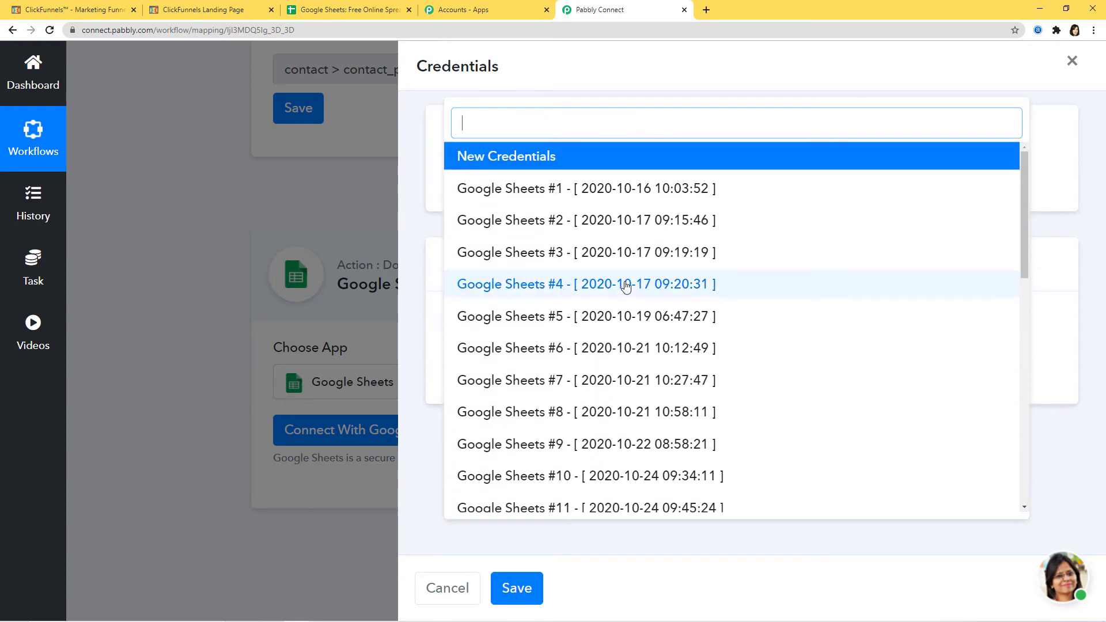
click(537, 156)
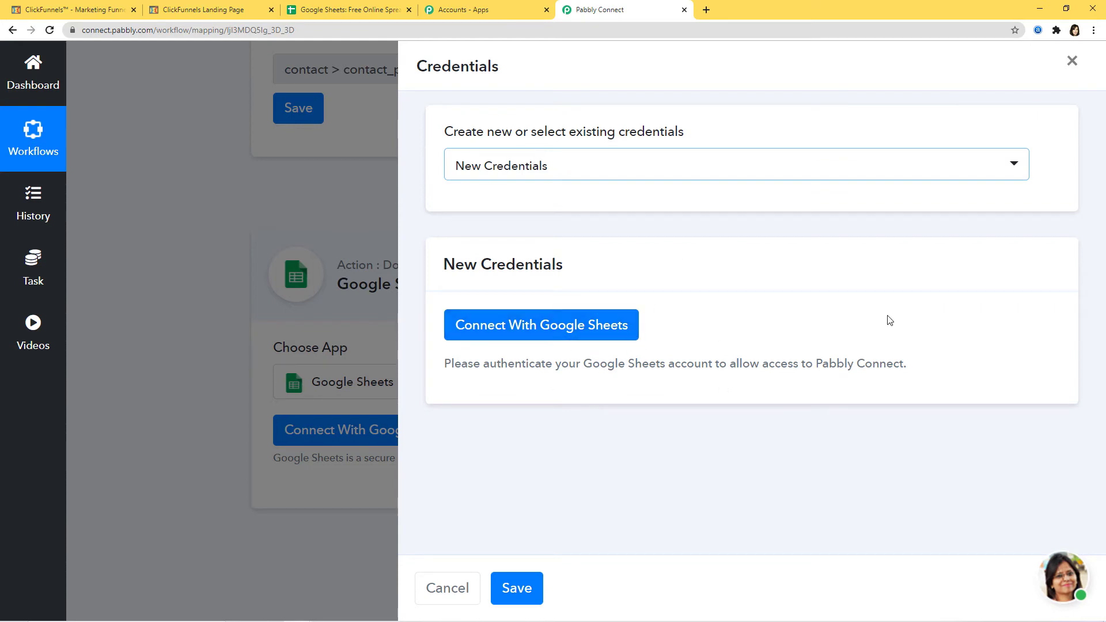
click(362, 11)
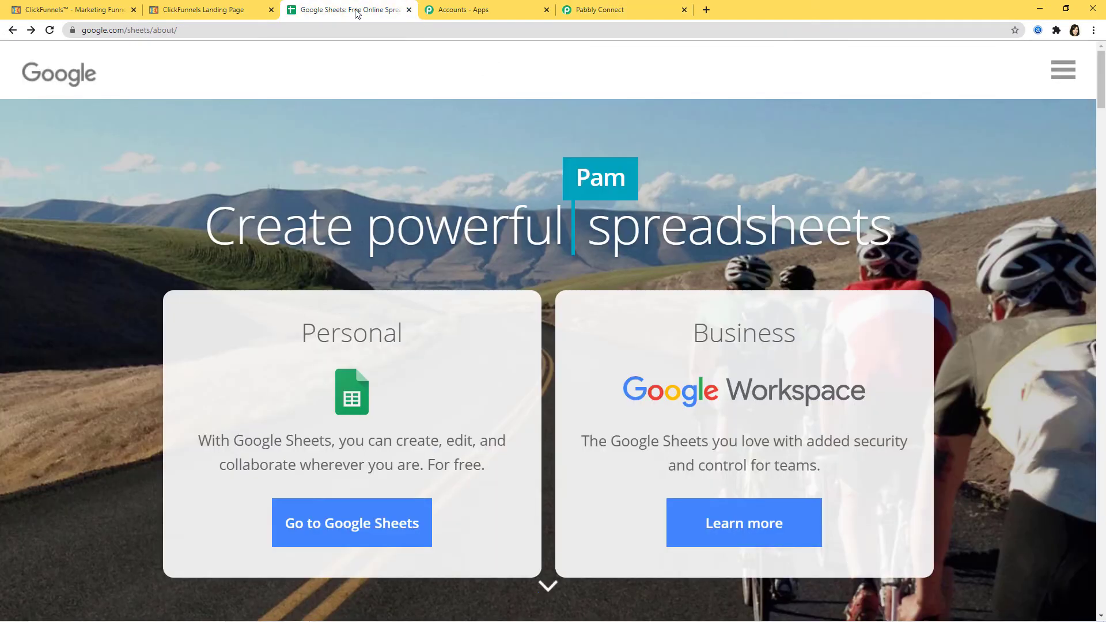
Create a blank Google Sheets spreadsheet titled 'ClickFunnels Contact Details'.
click(345, 522)
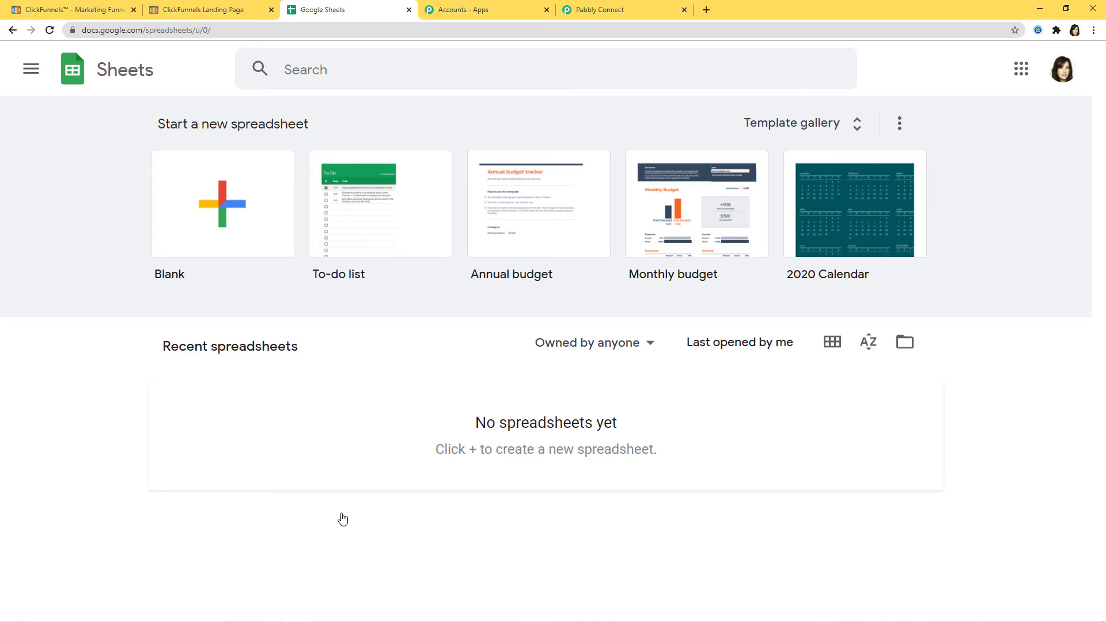
click(203, 223)
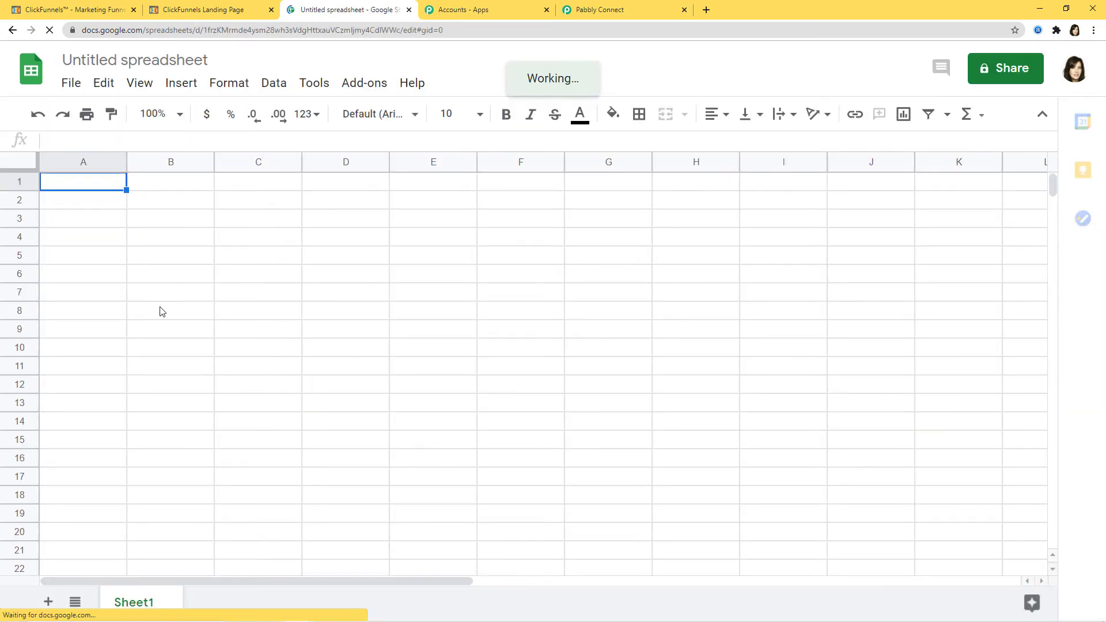
click(166, 59)
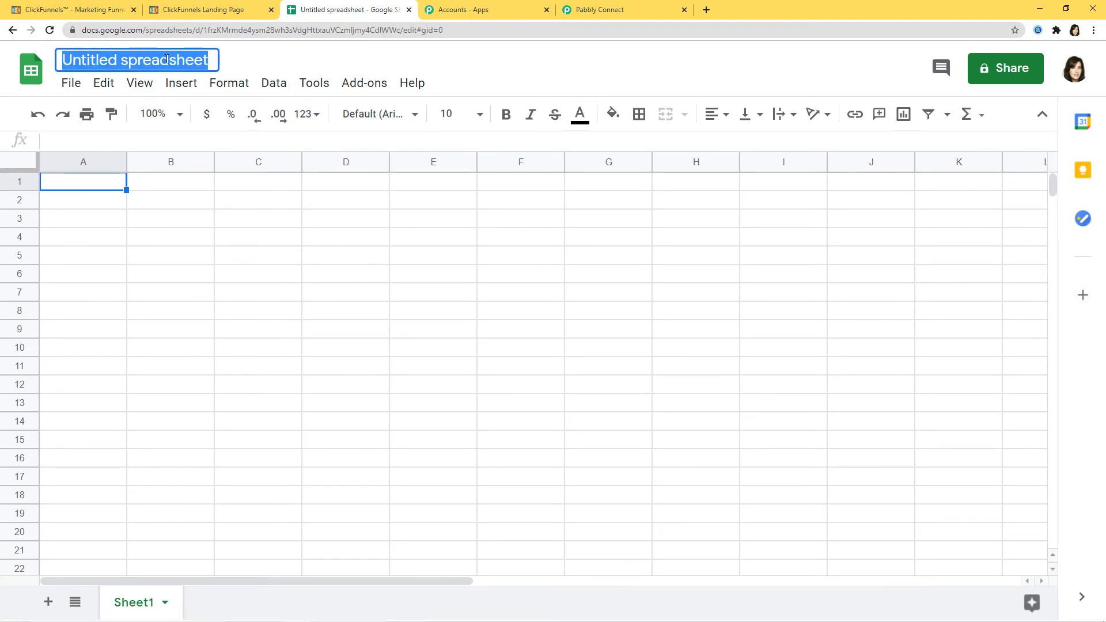
text(Click)
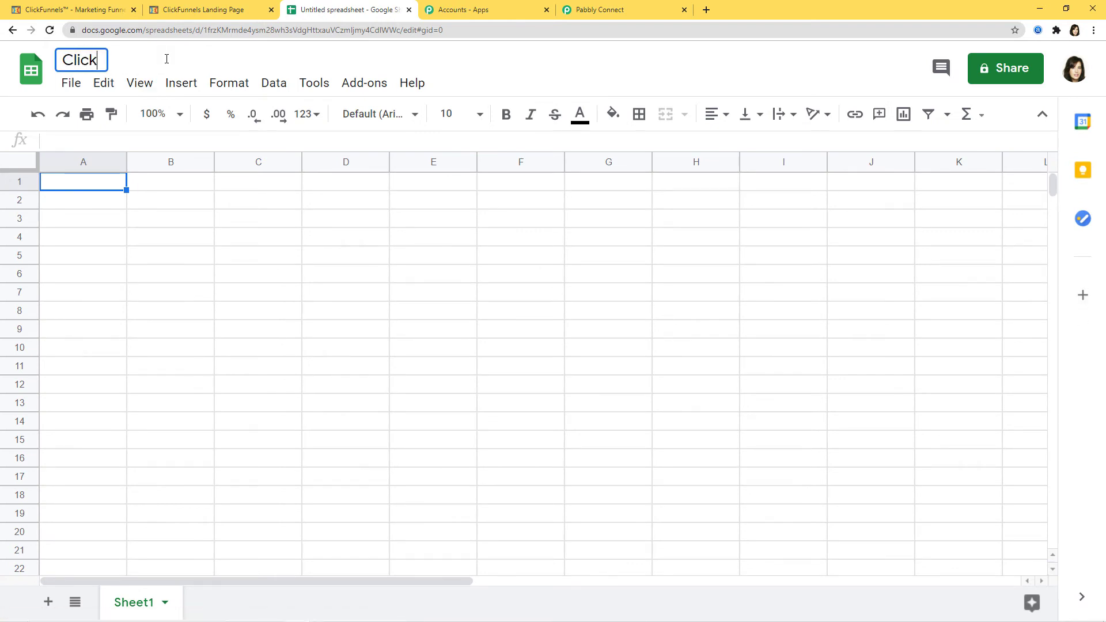
text(Funnels )
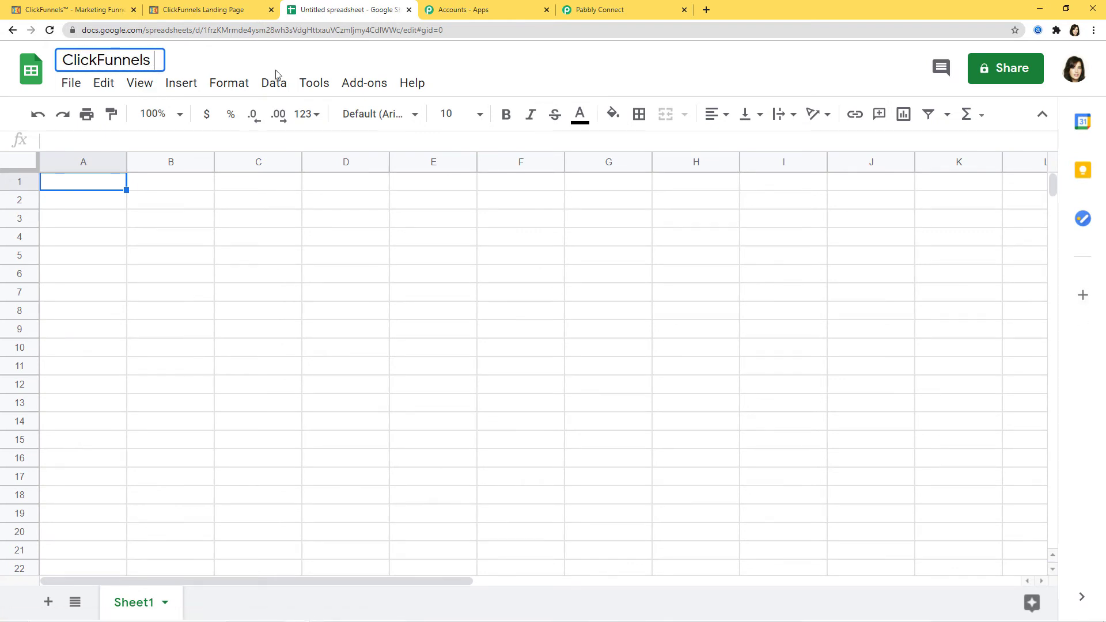
text(Contact )
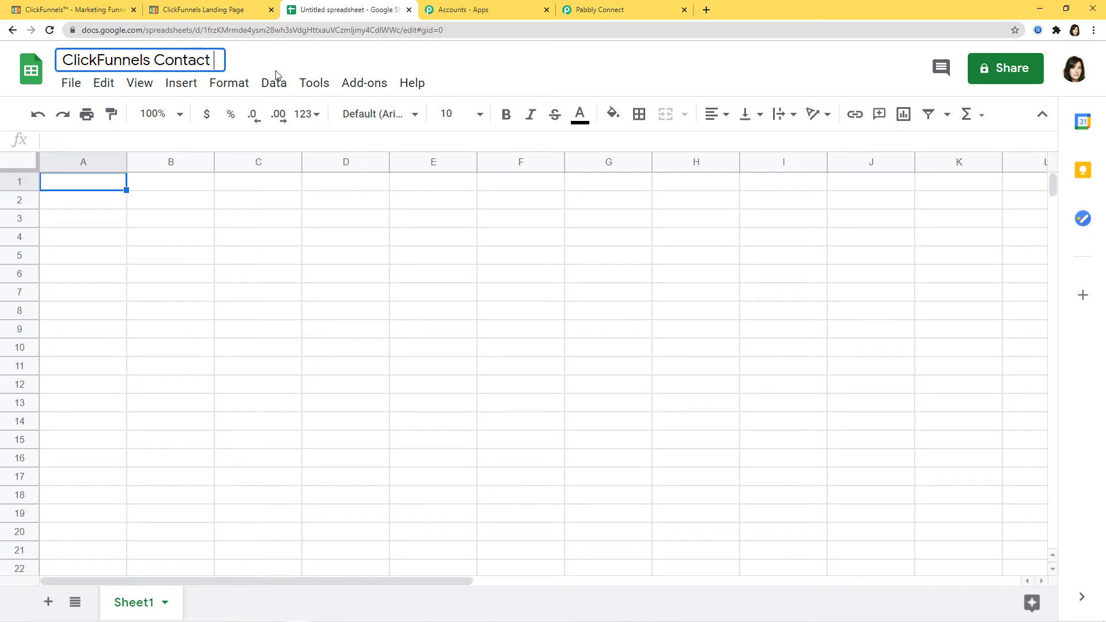
text(Details)
key(Return)
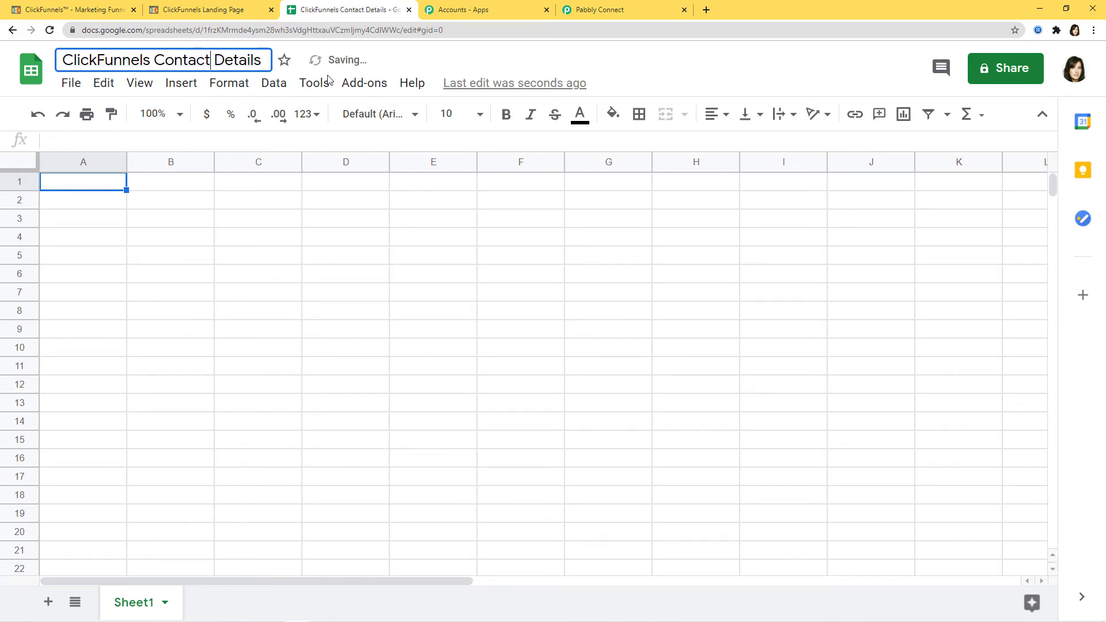
click(70, 188)
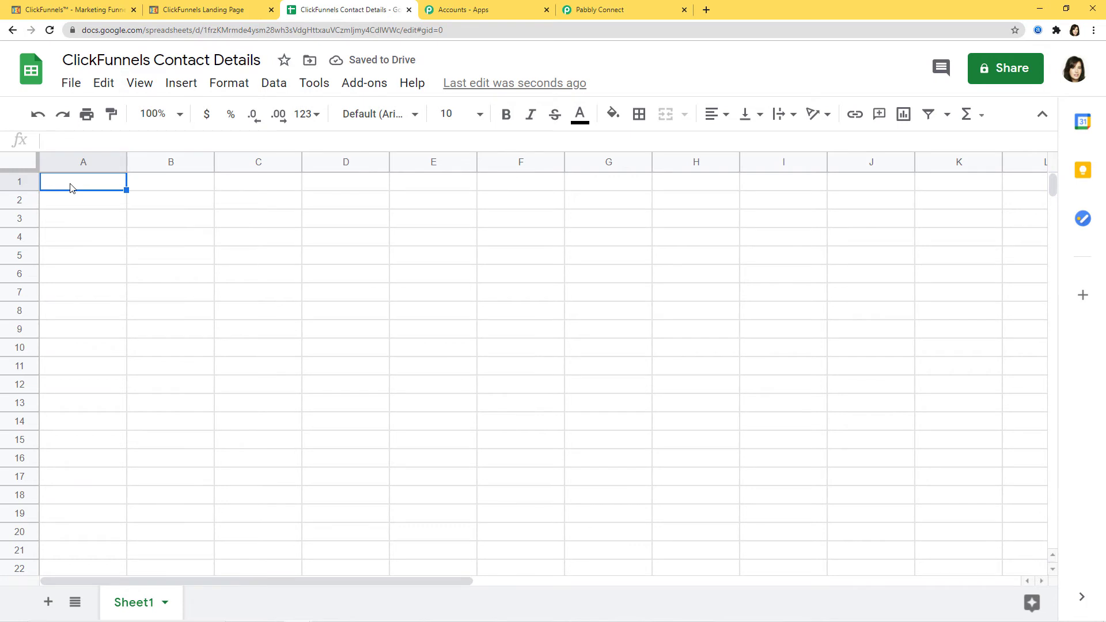
Make row 1 bold and enter the headers 'Name' and 'Contact Id' in A1 and B1.
key(shift+space)
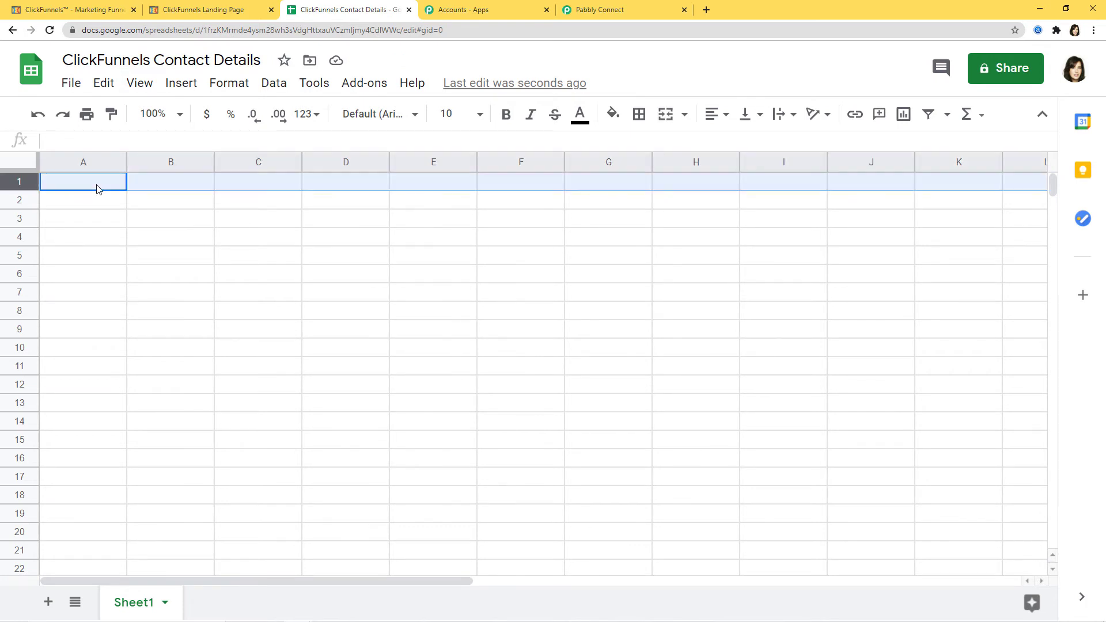
key(ctrl+b)
click(96, 182)
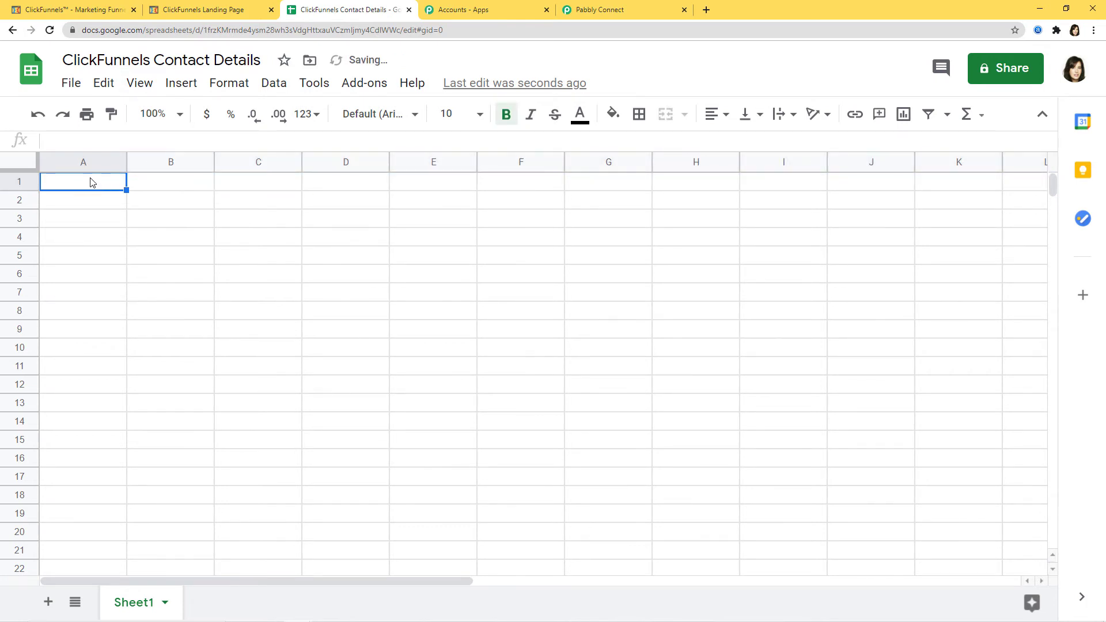
text(Name)
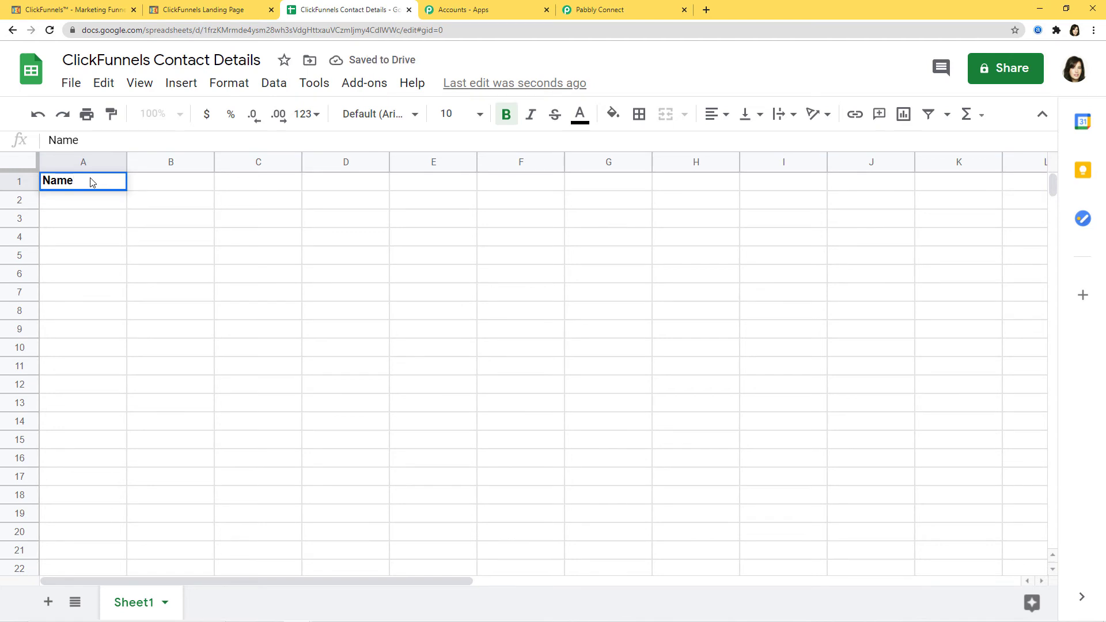
key(Tab)
text(C)
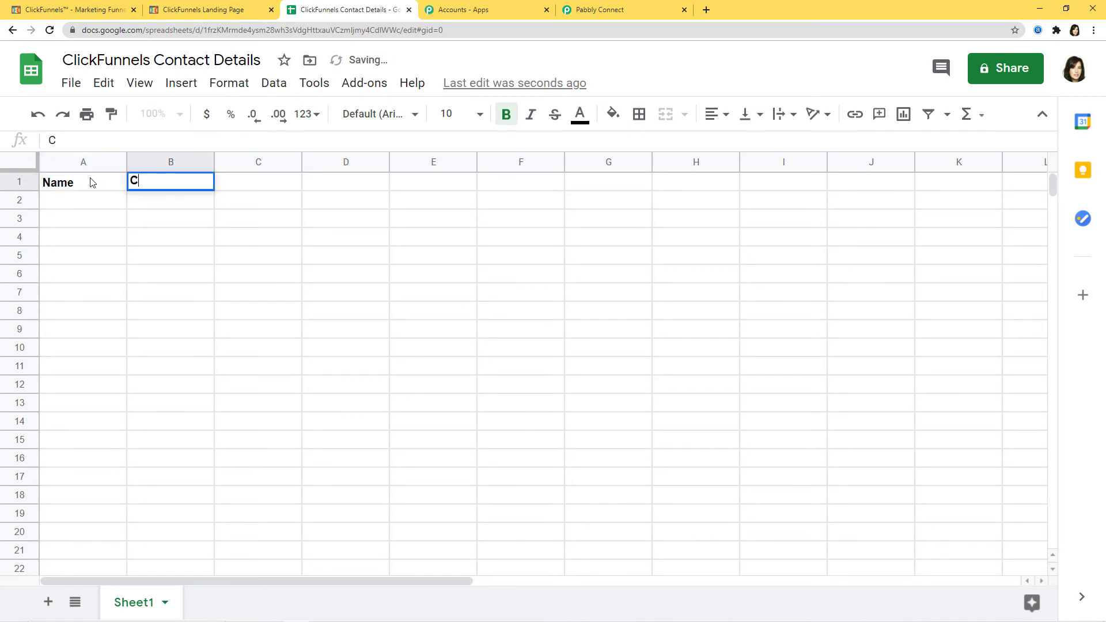
text(ontact Id)
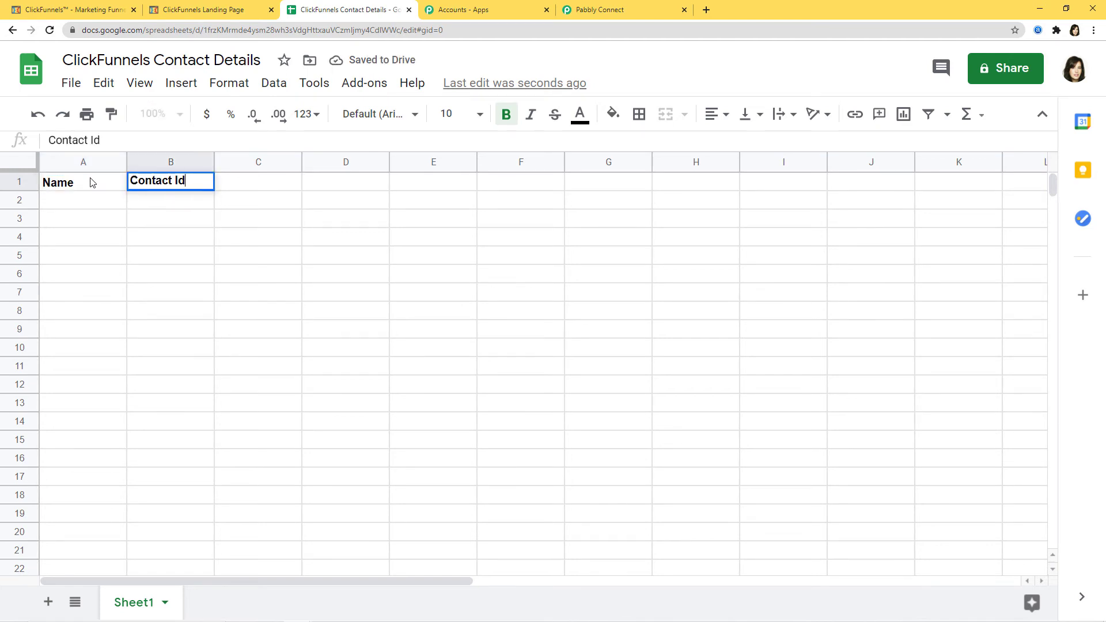
key(Tab)
Add headers 'Email', 'Created Time/Date' and 'Funnel Id' in C1–E1, widening columns C and D.
text(Ema)
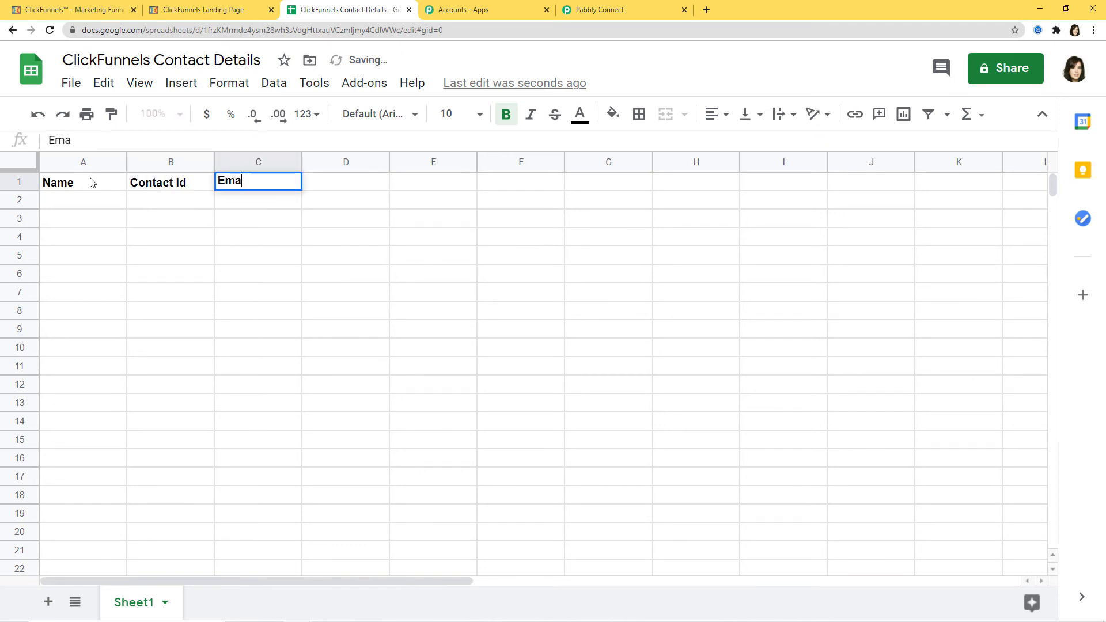
key(Tab)
text(C)
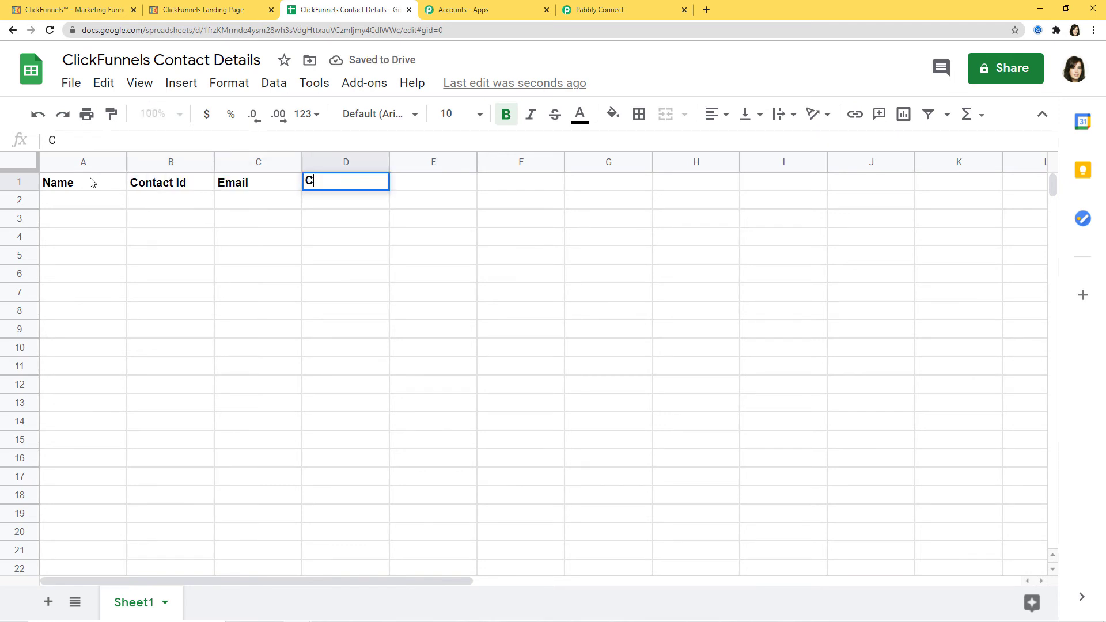
text(reated Time)
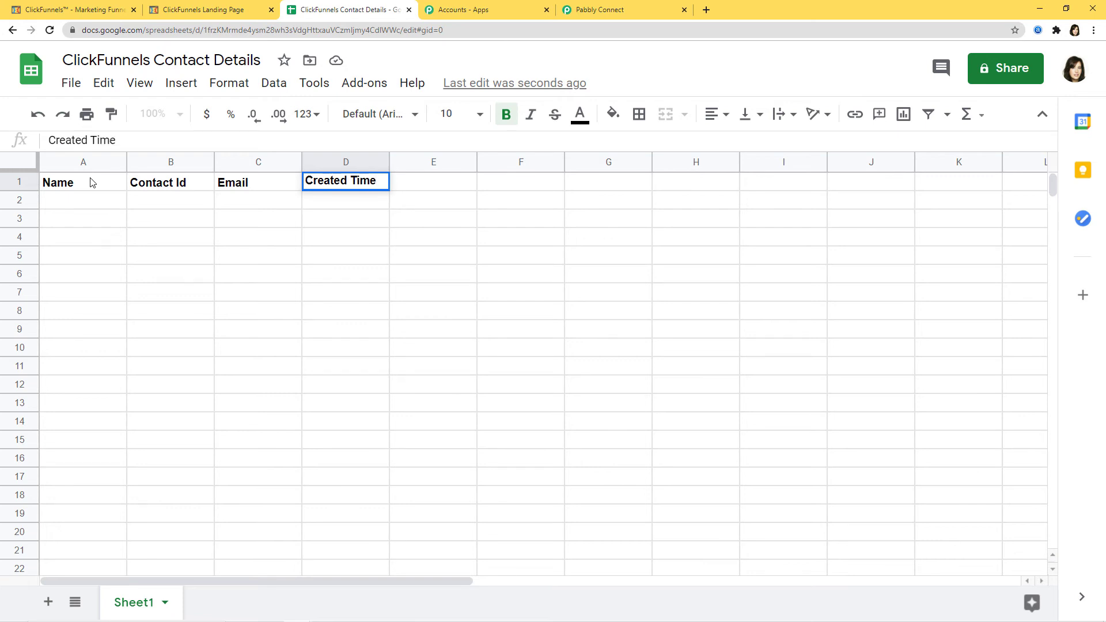
text(/Date)
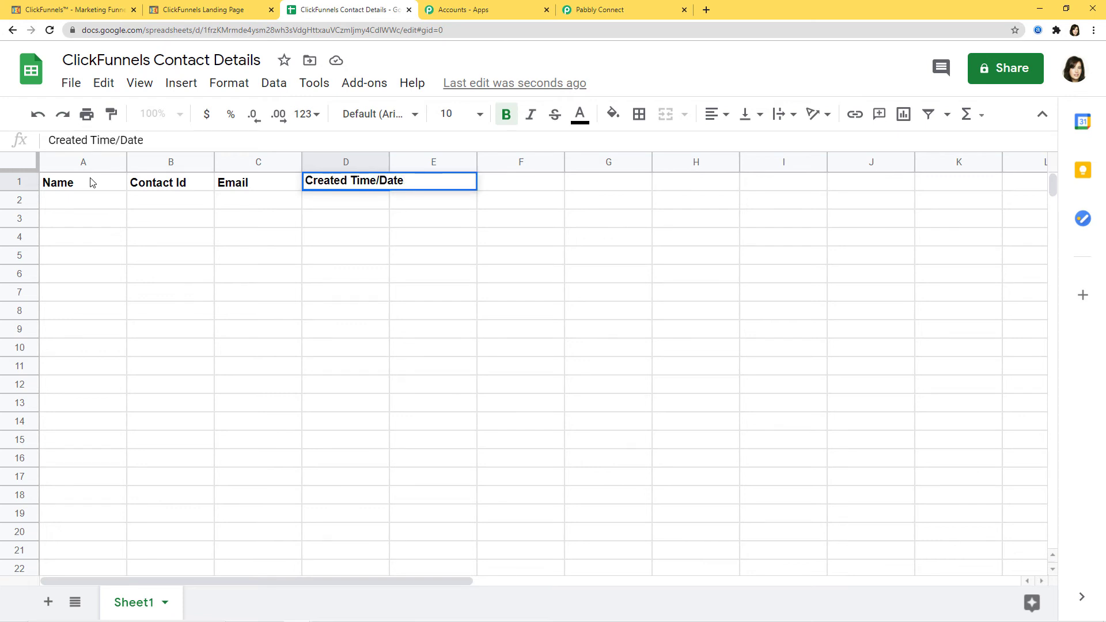
key(Tab)
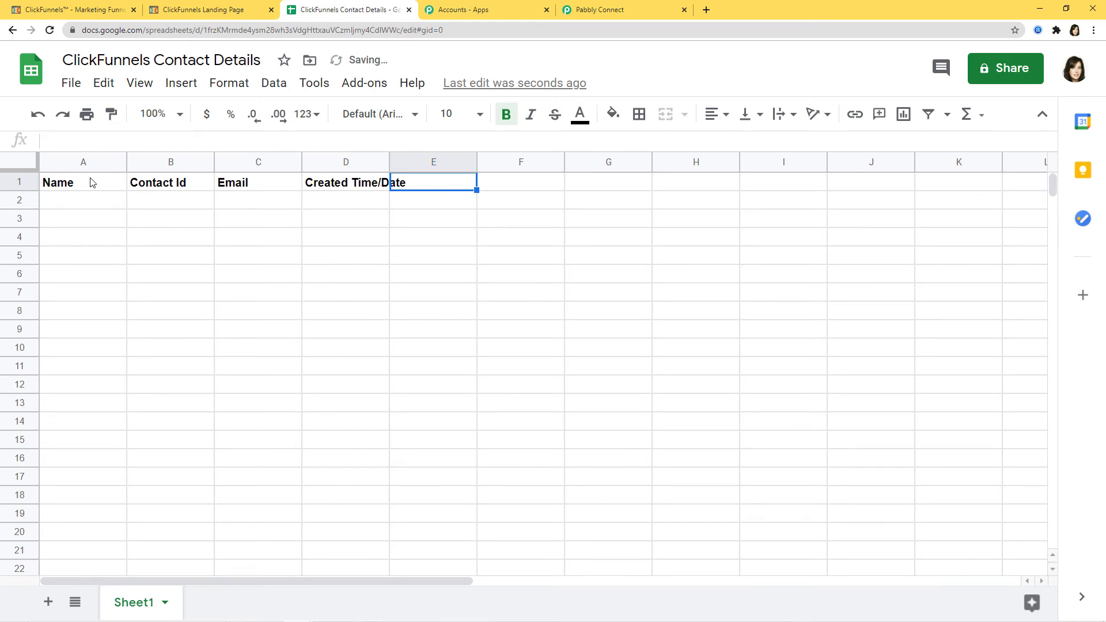
text(Funnel Id)
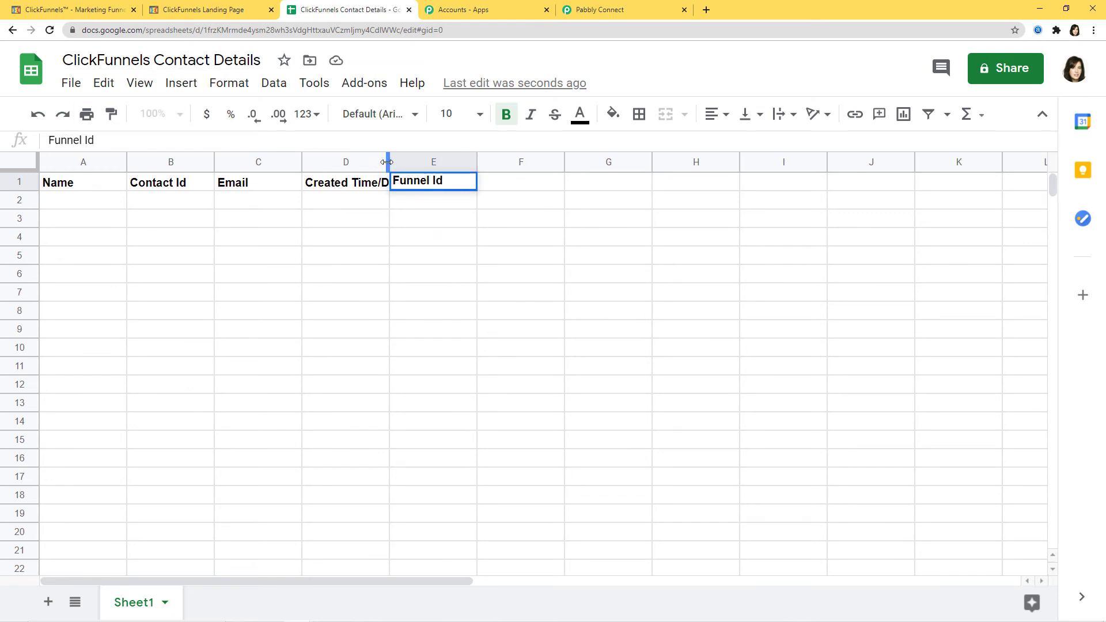
drag(393, 166, 437, 165)
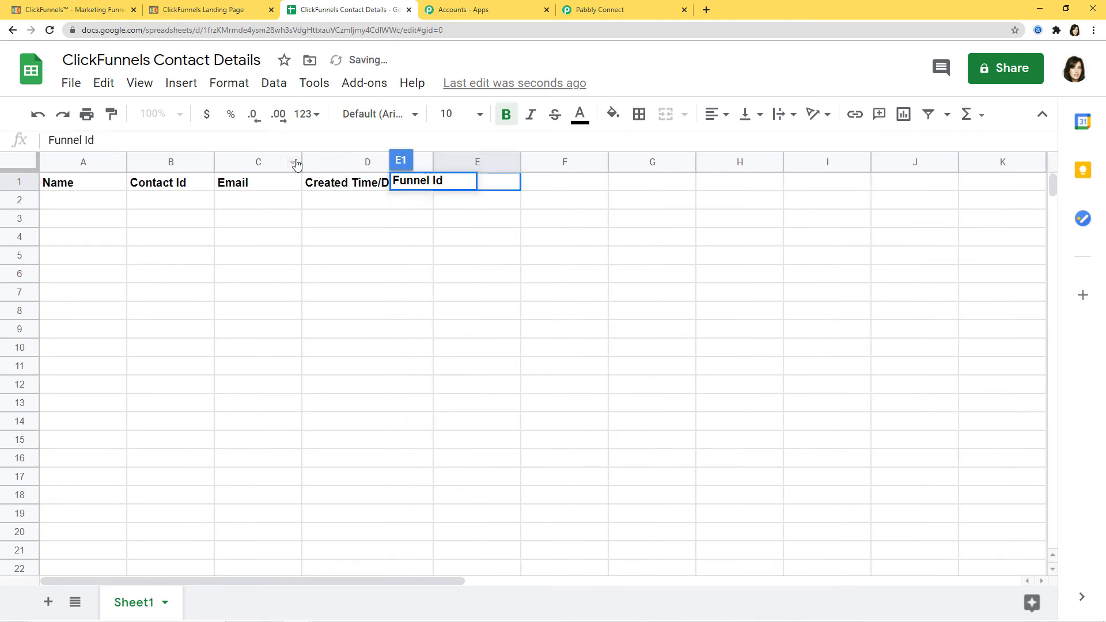
drag(299, 160, 344, 160)
click(520, 240)
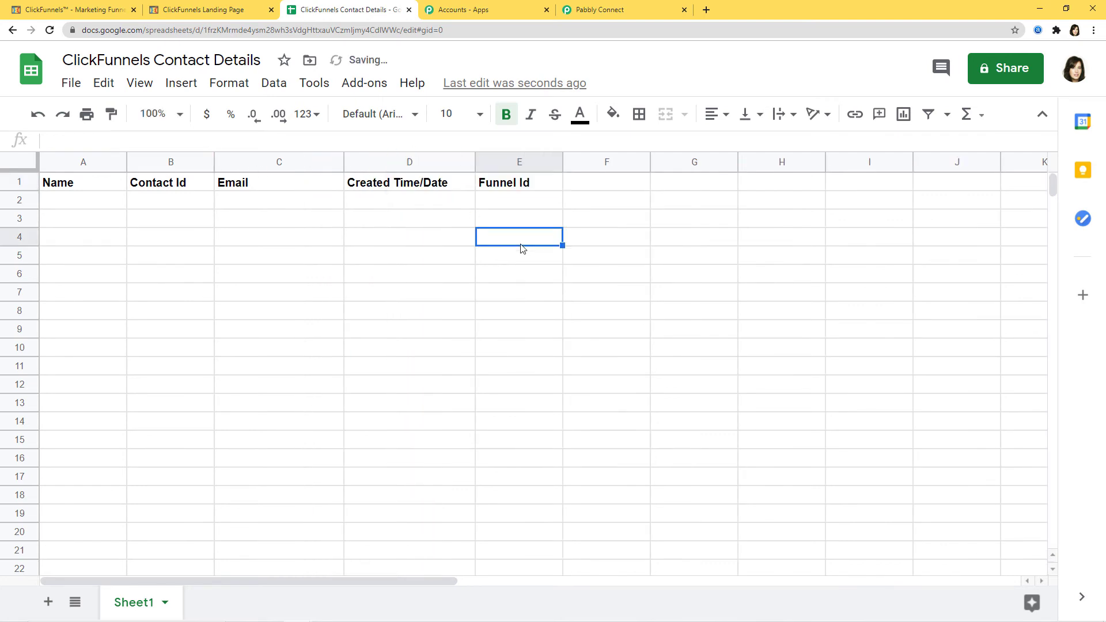
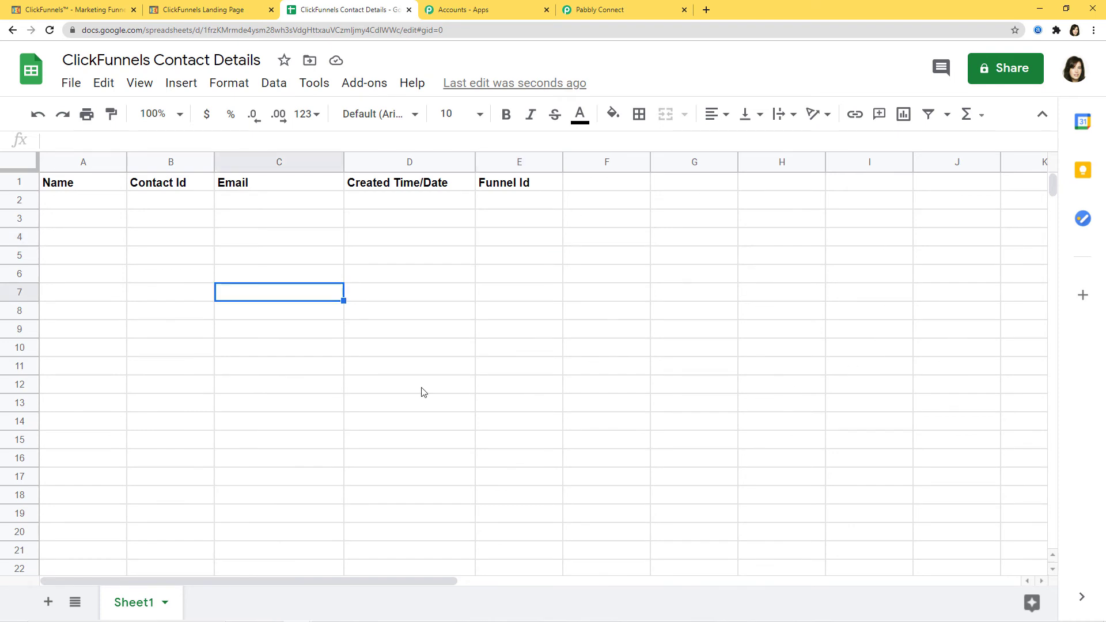
Return to the Pabbly Connect workflow once the five header columns are in place.
click(592, 13)
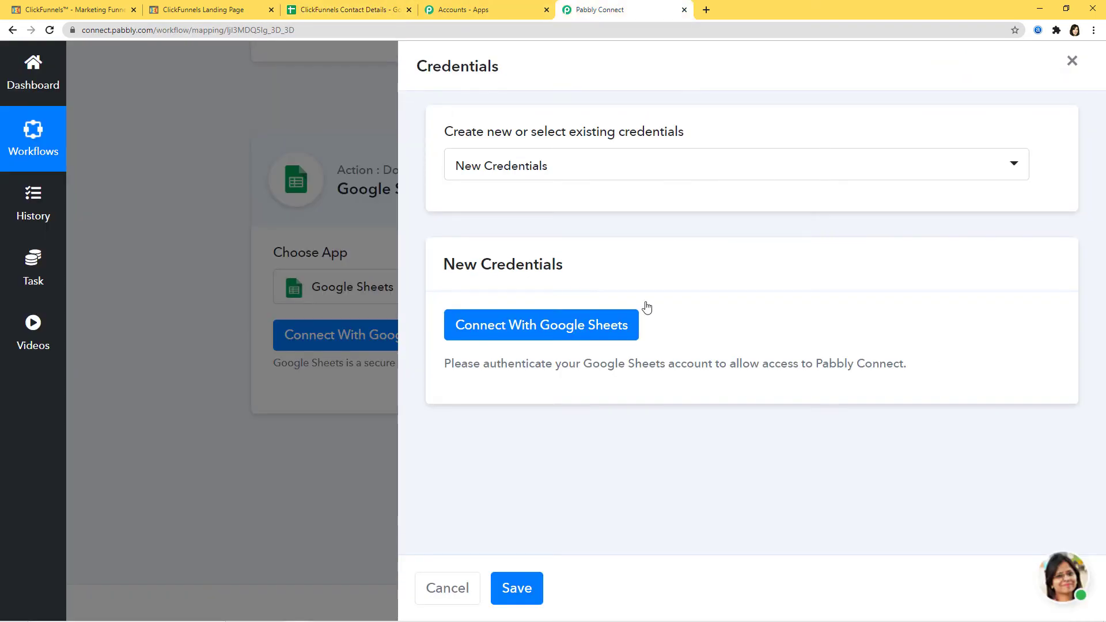
Link a Google account to the Add New Row action by allowing Pabbly Connect access to Sheets.
click(537, 328)
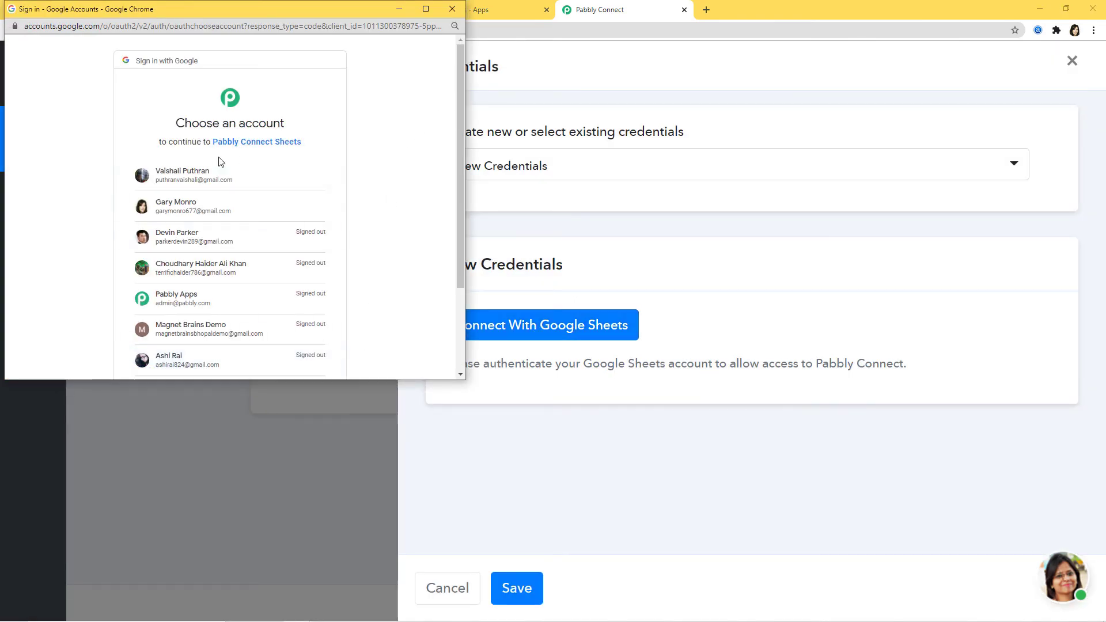
click(213, 210)
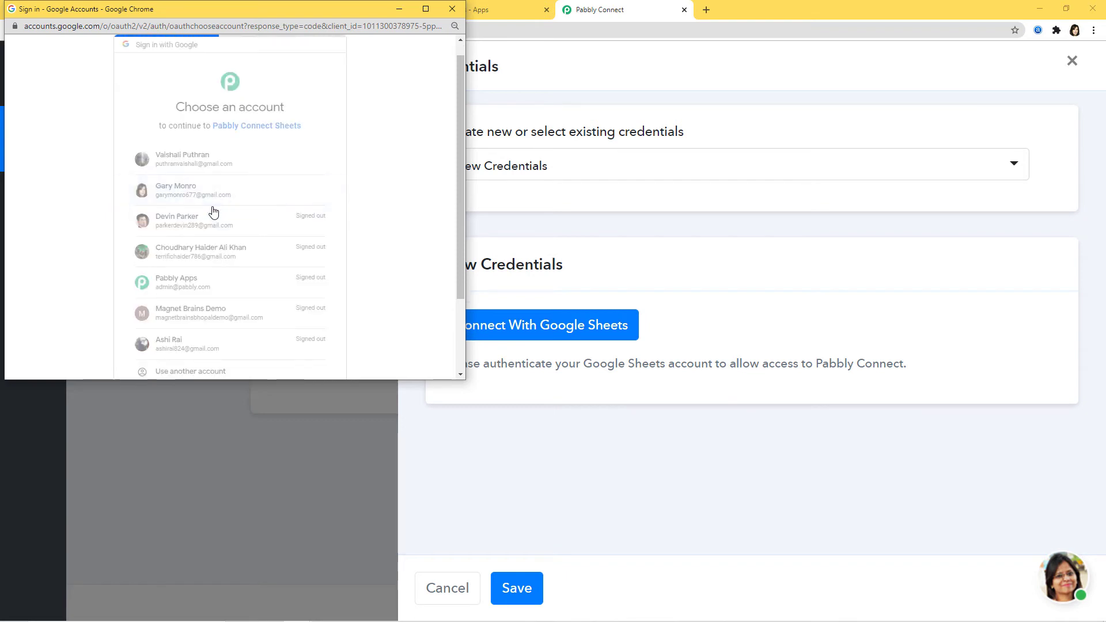
click(303, 366)
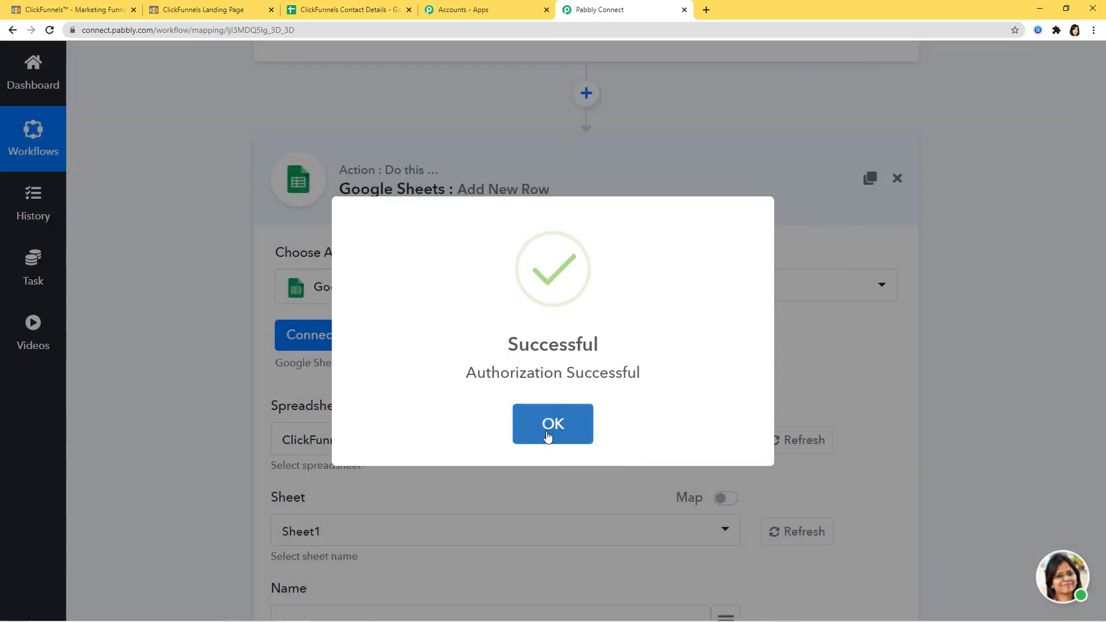
click(547, 437)
scroll(943, 408, down, 5)
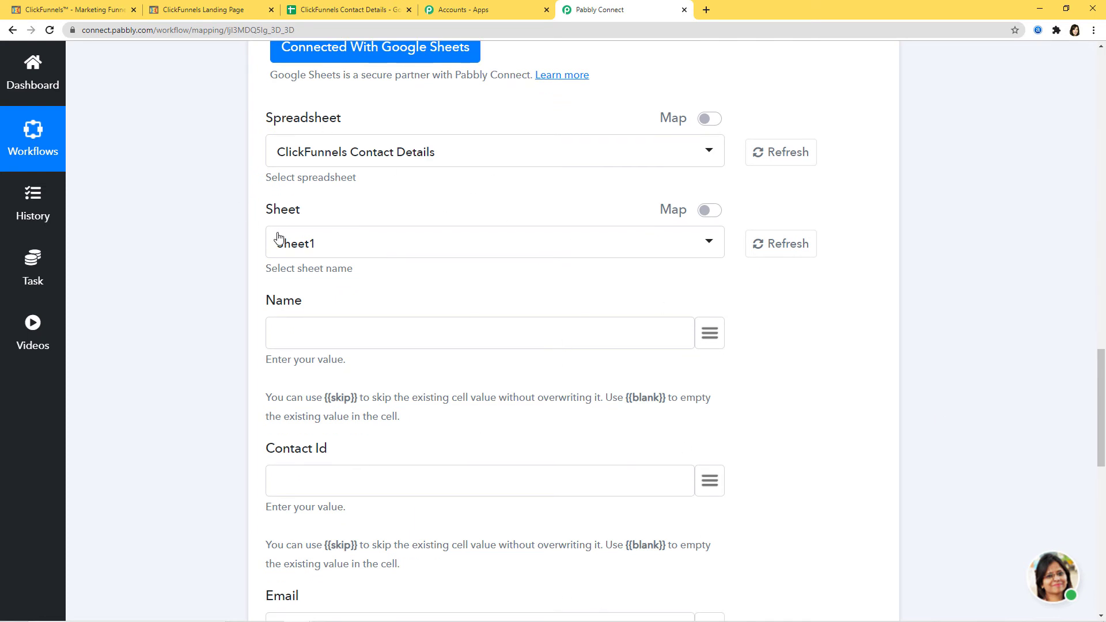
scroll(311, 228, up, 2)
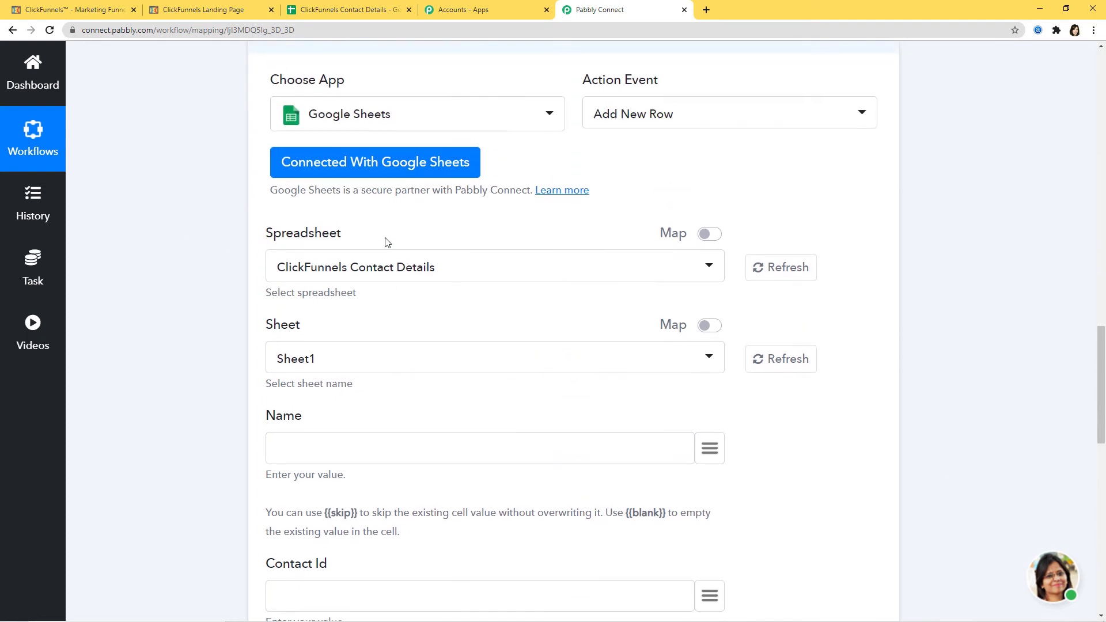
click(312, 13)
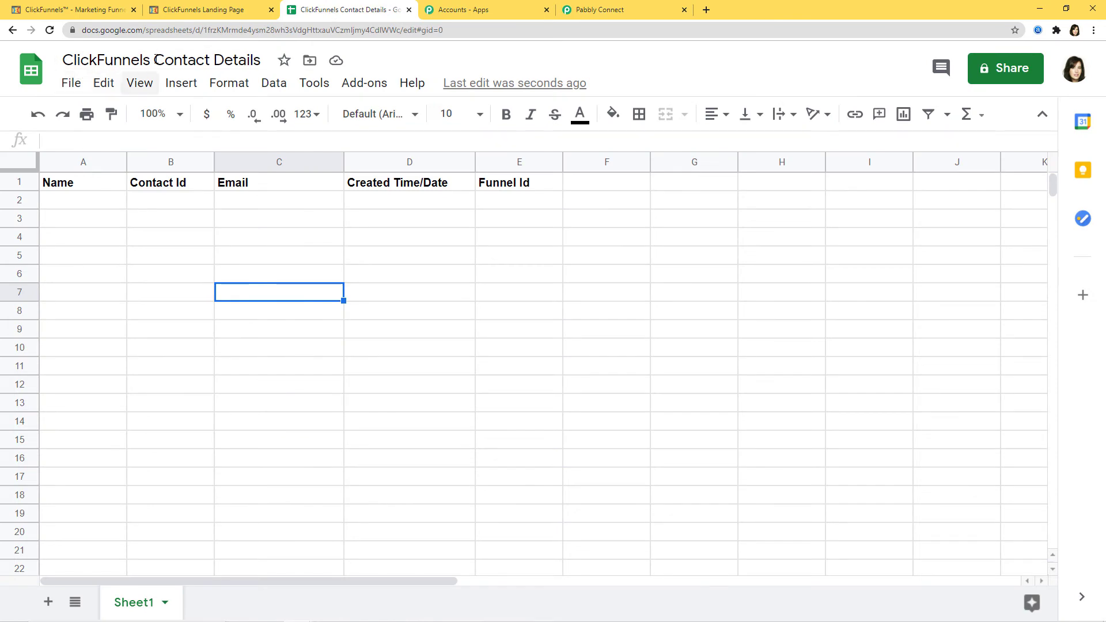
click(598, 10)
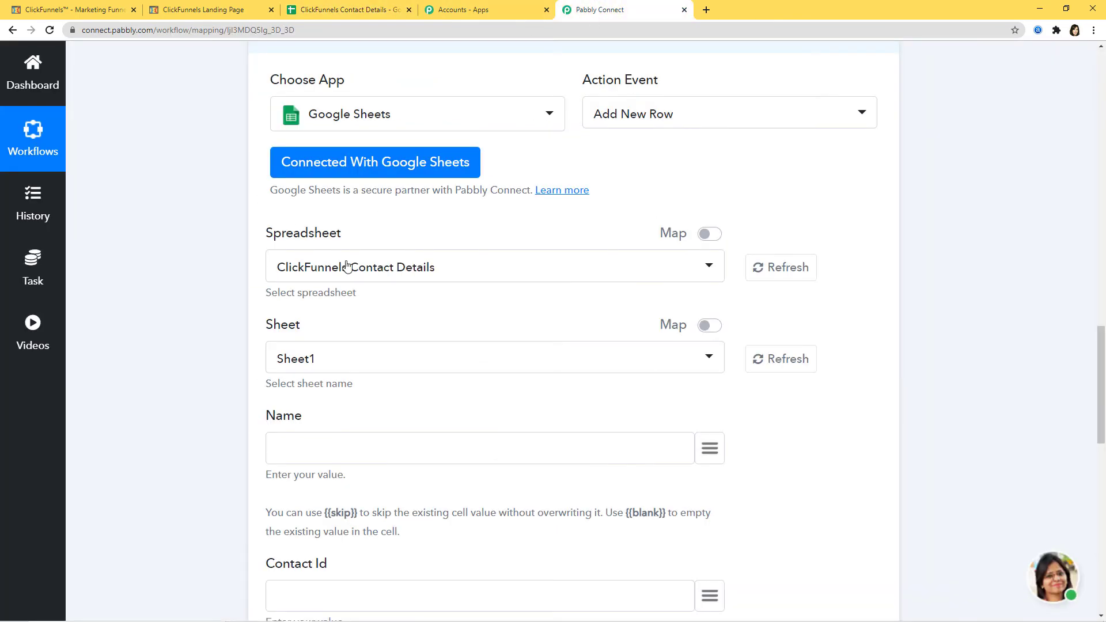
click(323, 16)
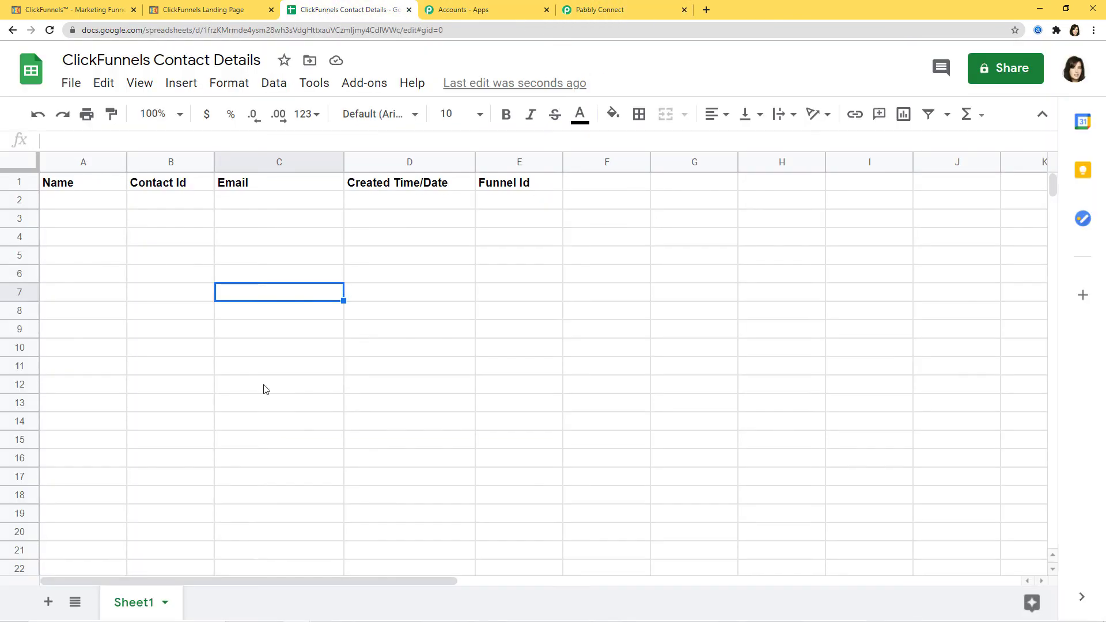
click(642, 17)
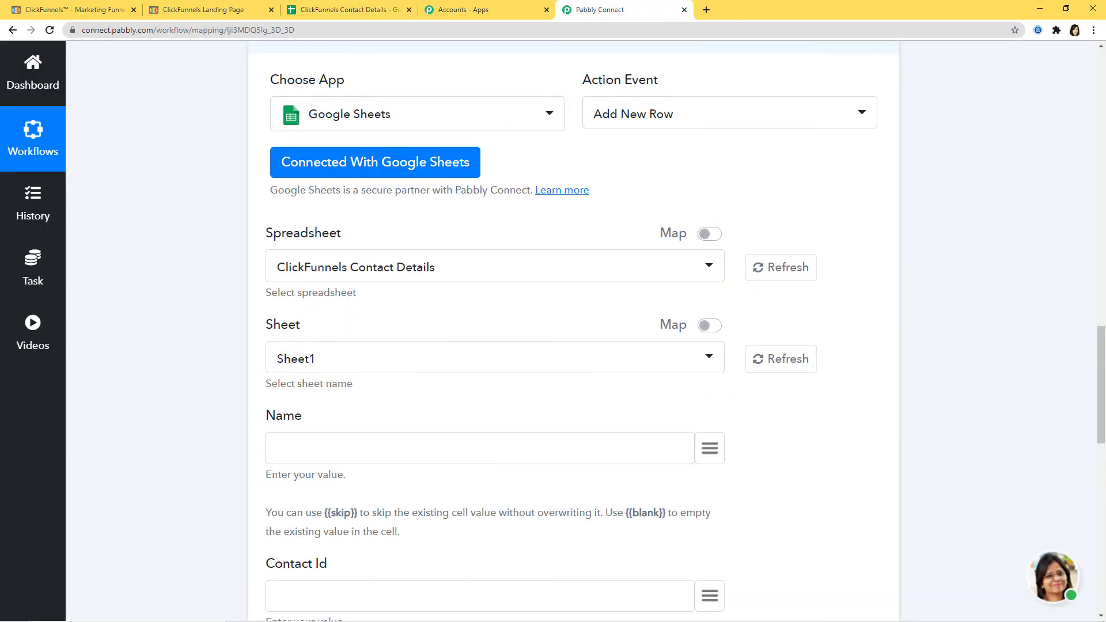
scroll(1000, 470, down, 3)
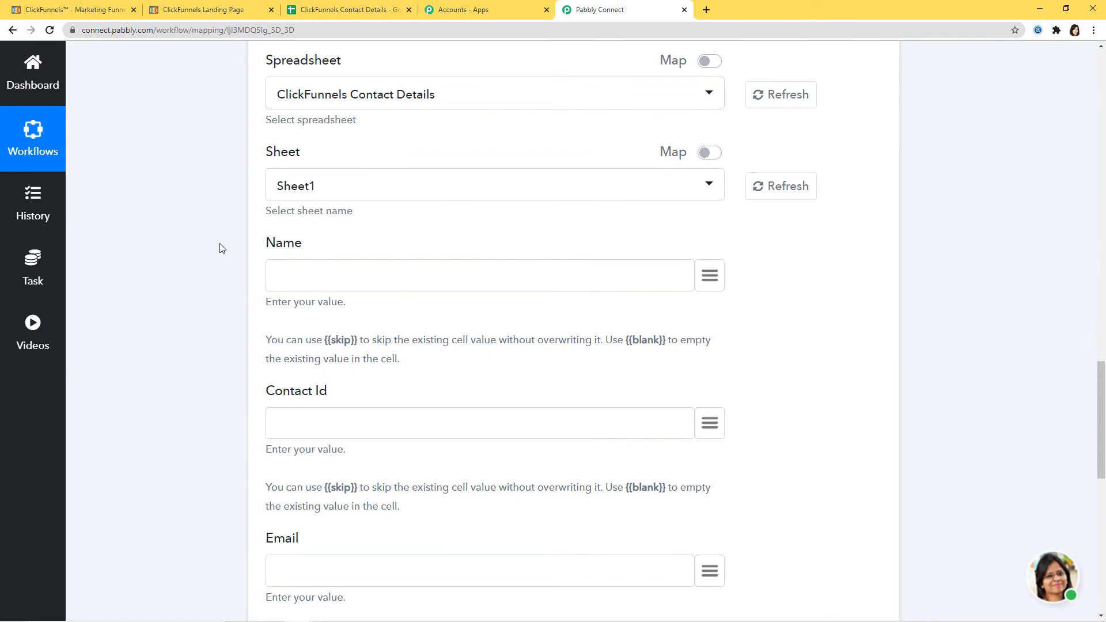
click(346, 10)
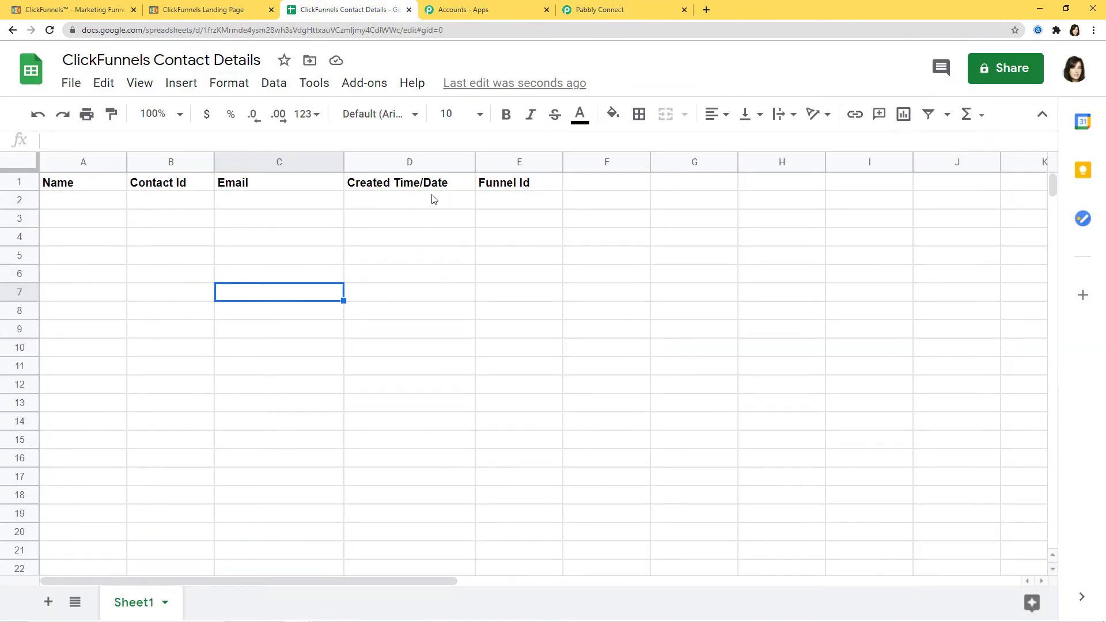
click(615, 15)
scroll(400, 412, down, 5)
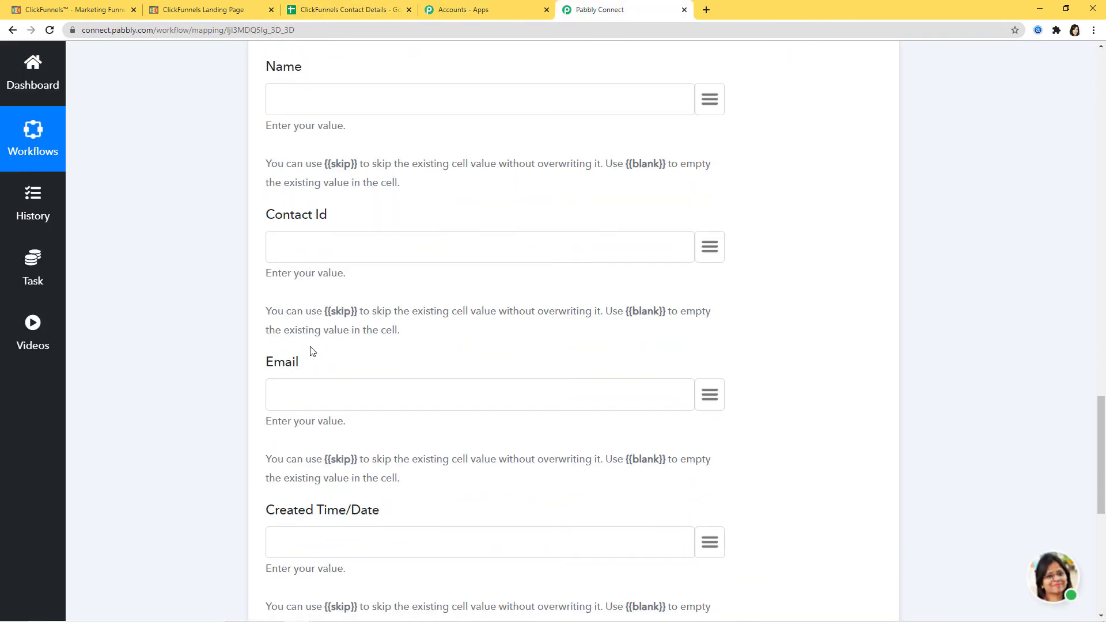
scroll(346, 402, down, 3)
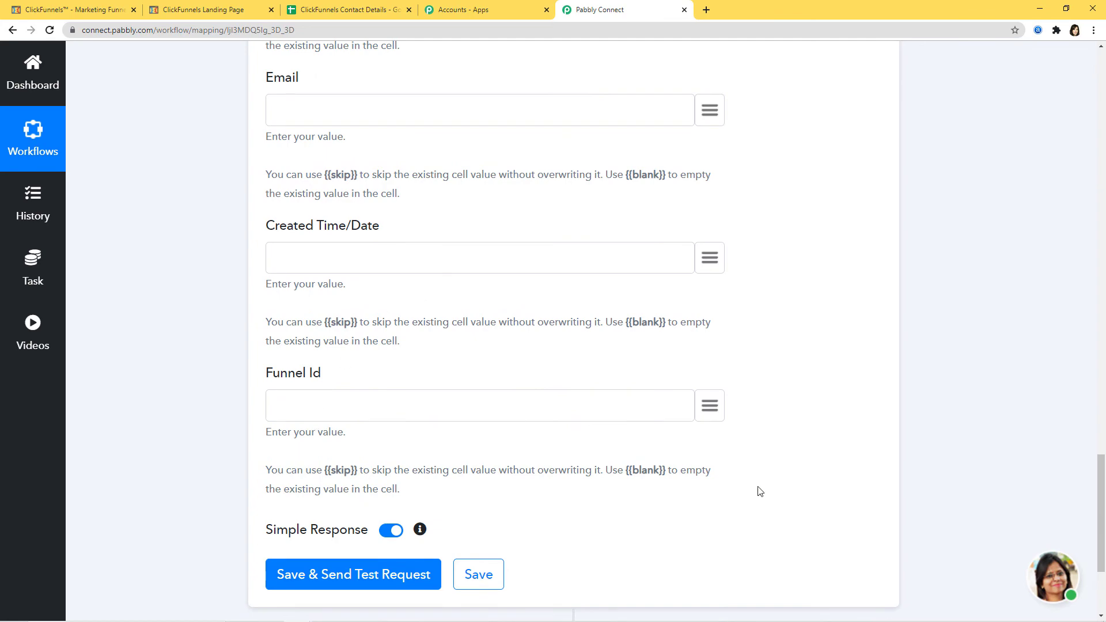
scroll(882, 517, up, 7)
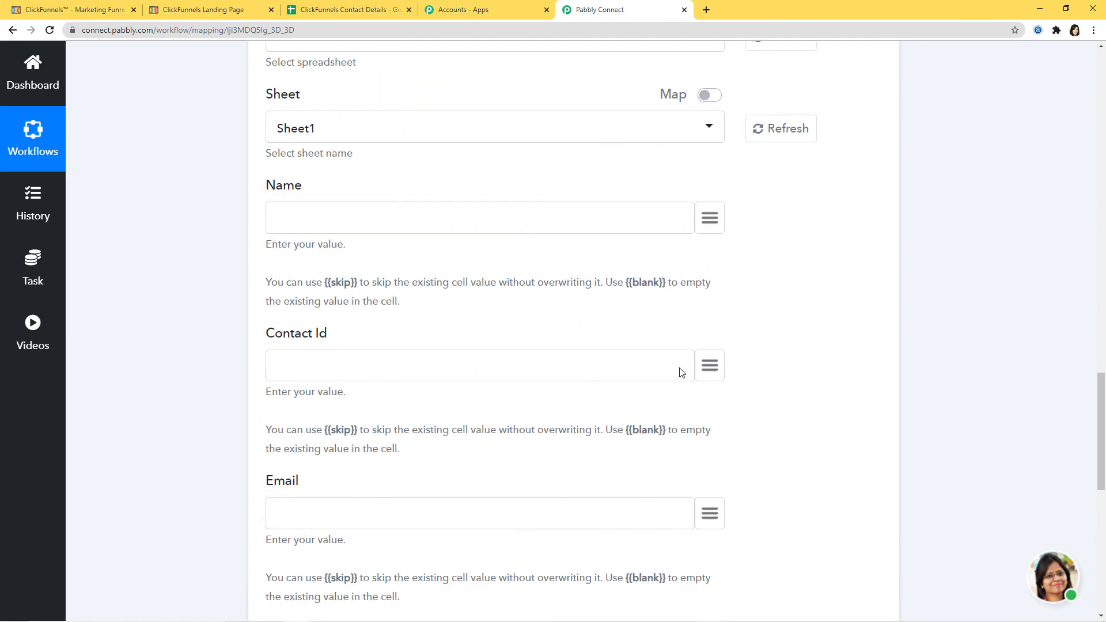
scroll(1008, 488, up, 20)
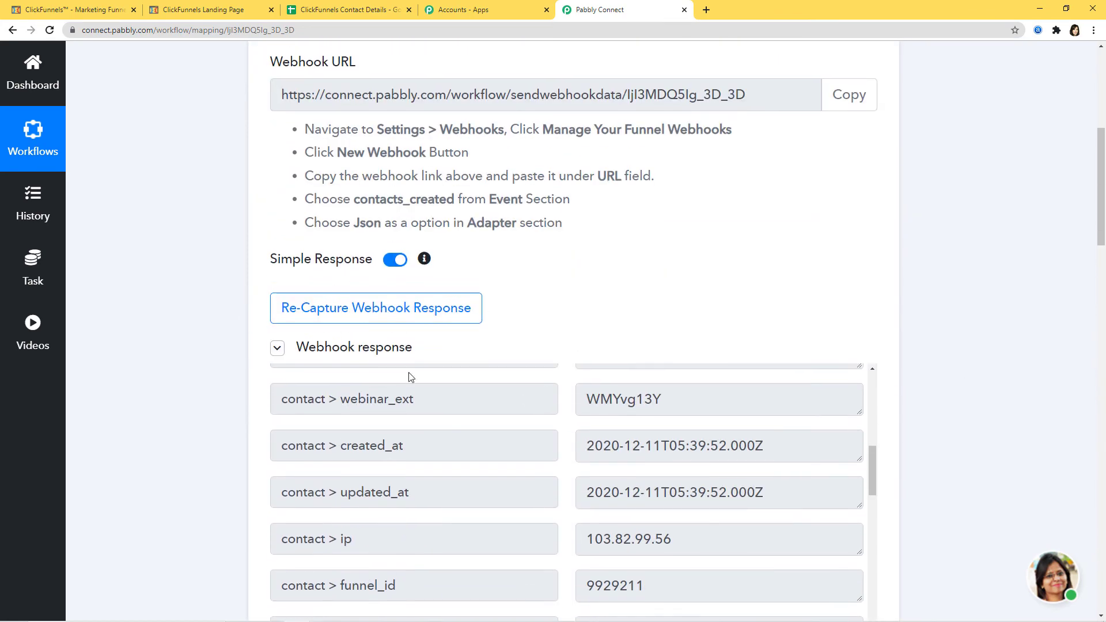
scroll(1000, 464, down, 15)
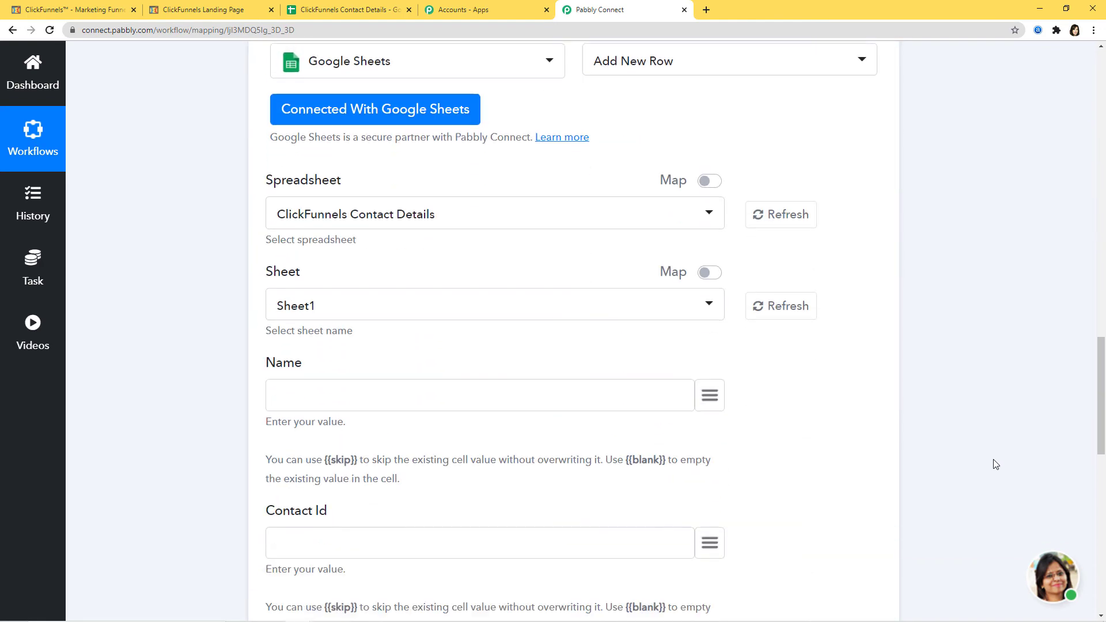
Map the contact's full name into Name and the contact id into Contact Id.
click(712, 276)
text(n)
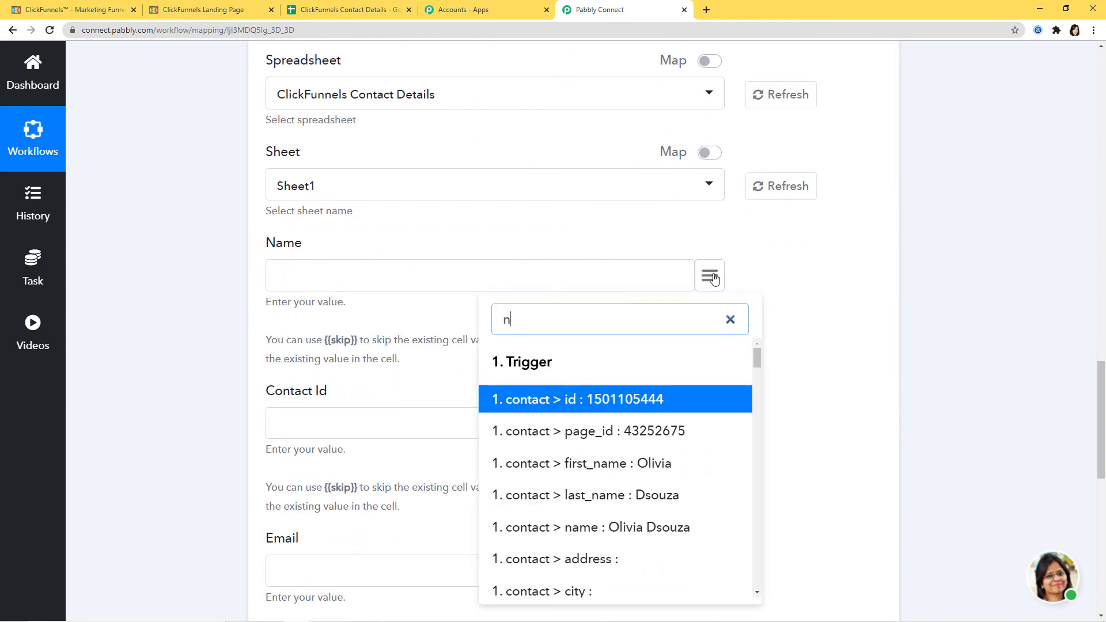
text(am)
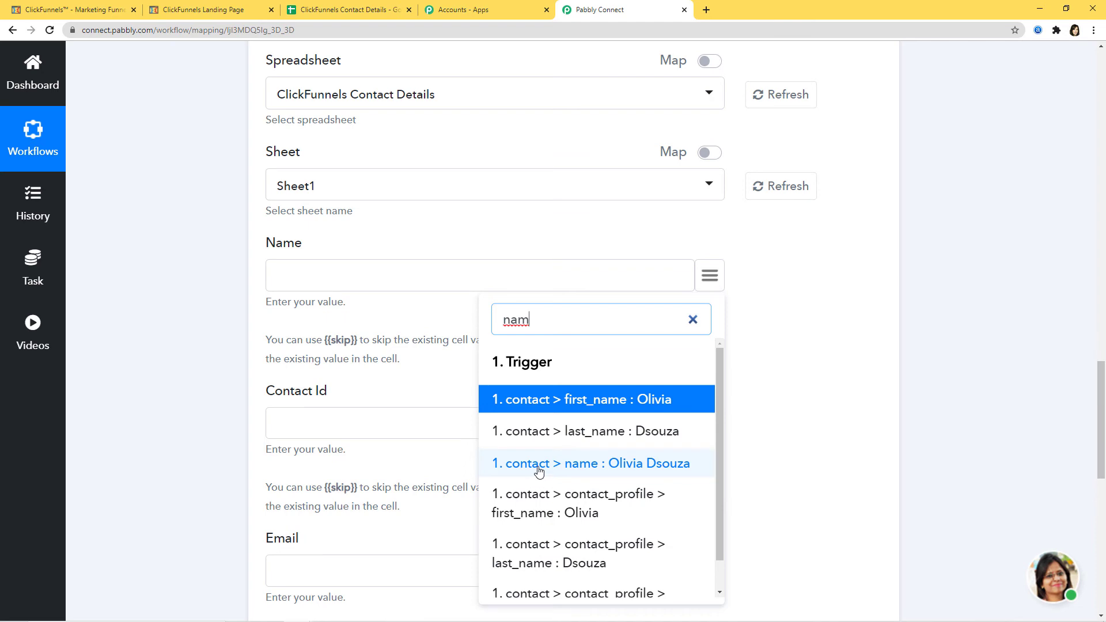
click(624, 465)
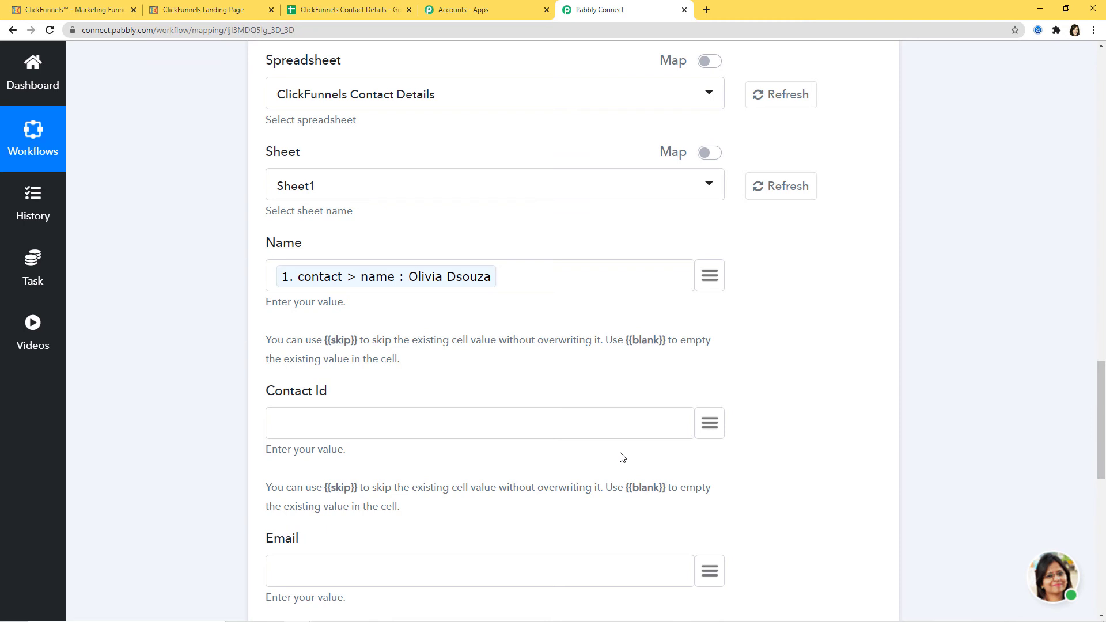
scroll(815, 447, down, 3)
click(712, 250)
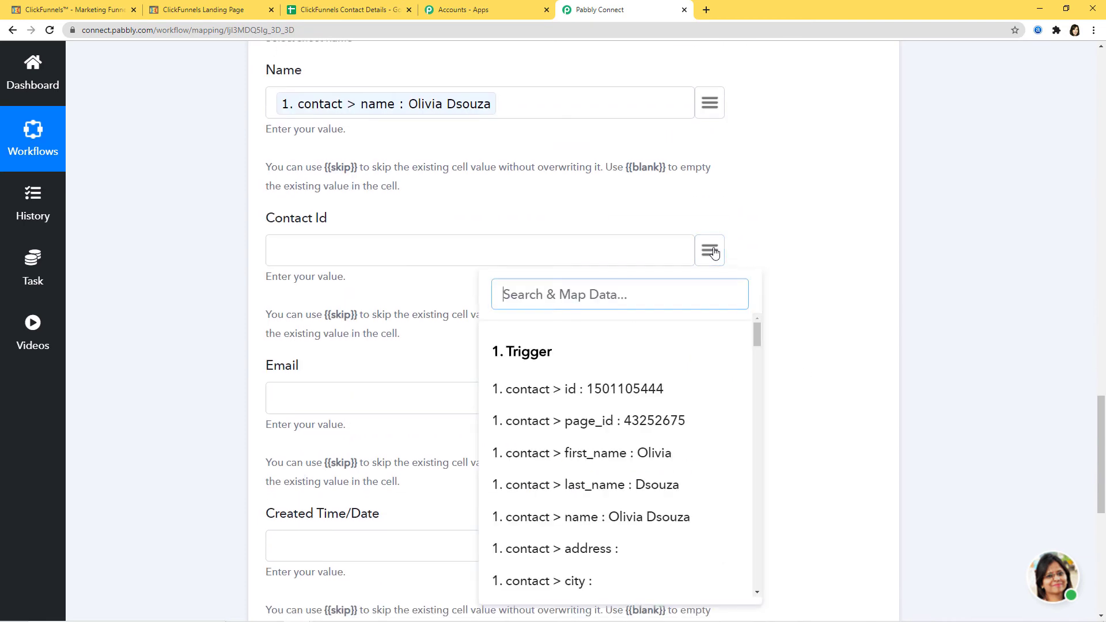
text(cont)
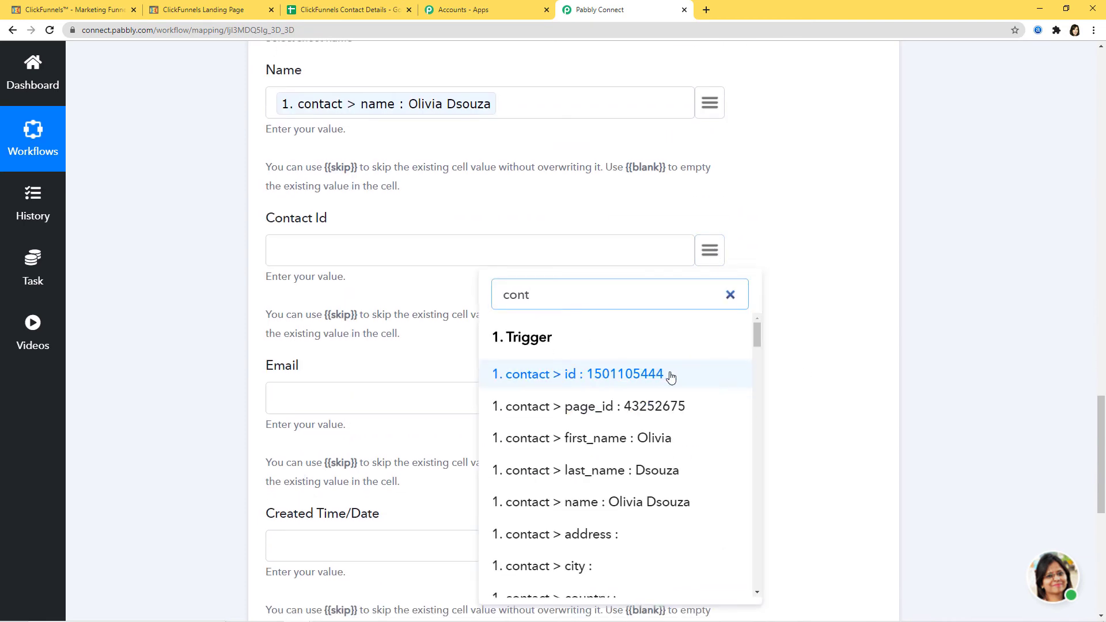
click(668, 374)
Map email, updated_at and funnel_id into Email, Created Time/Date and Funnel Id, then send a test row.
click(705, 399)
text(em)
click(627, 314)
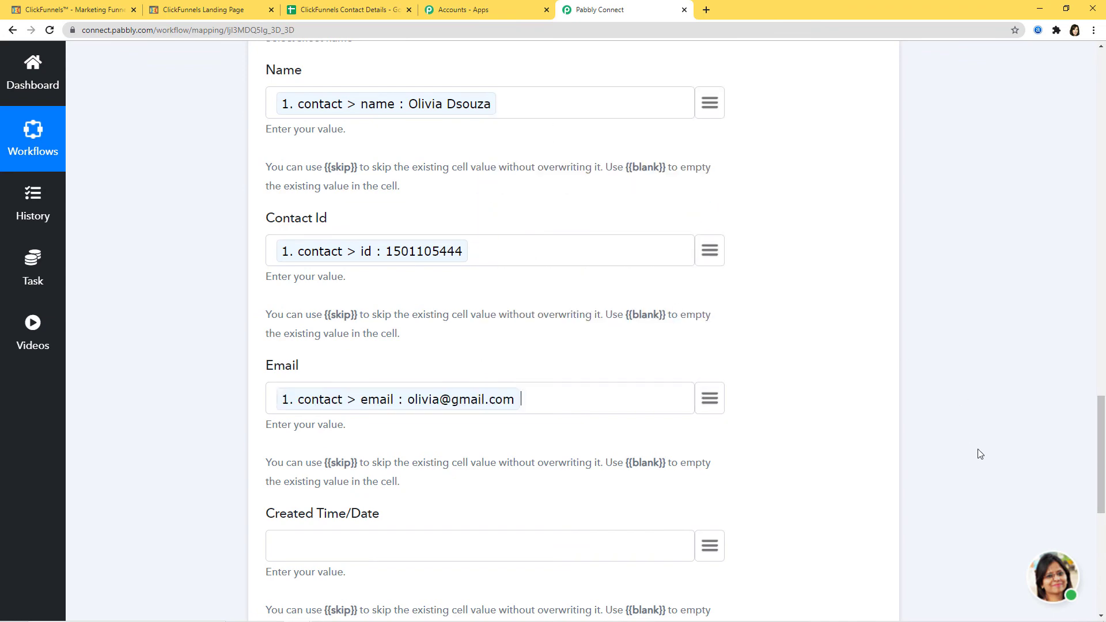
scroll(869, 390, down, 3)
click(711, 375)
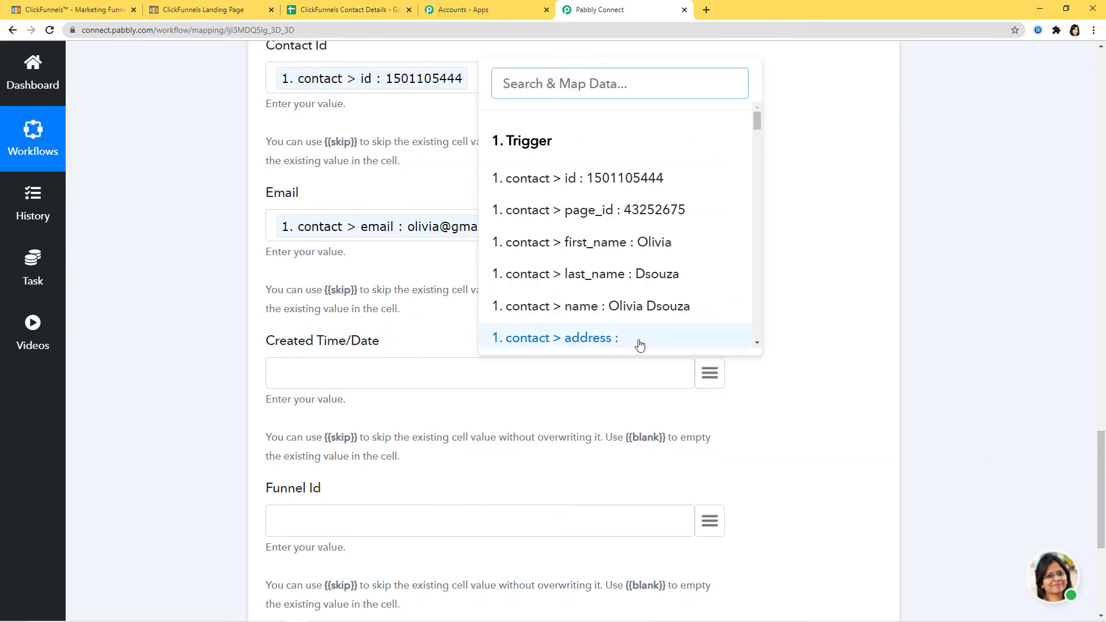
scroll(638, 343, down, 5)
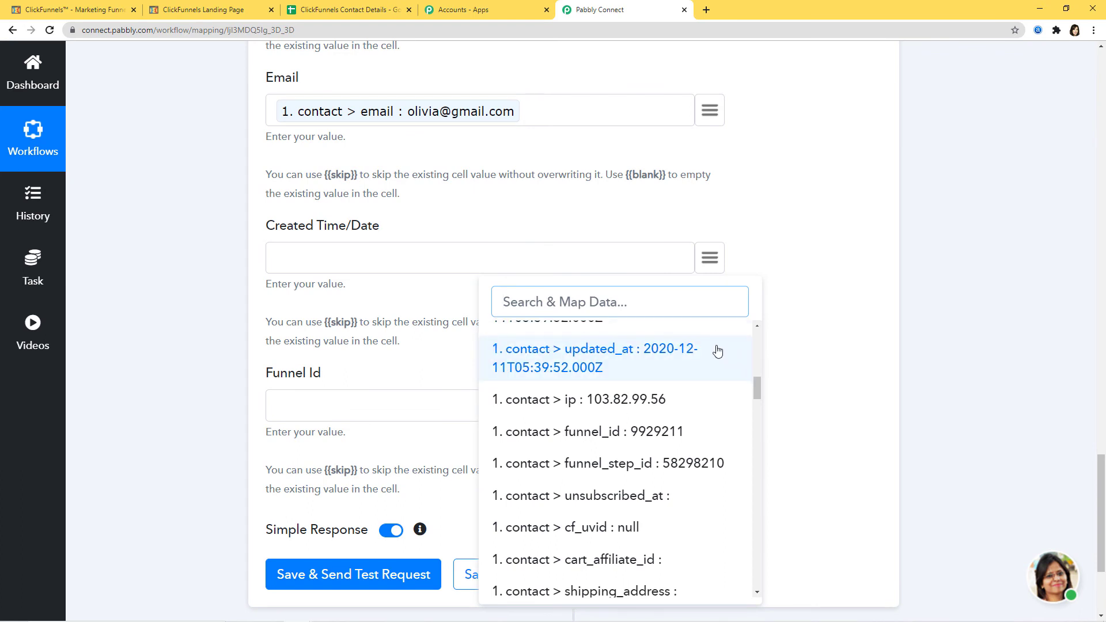
click(627, 367)
scroll(720, 340, down, 1)
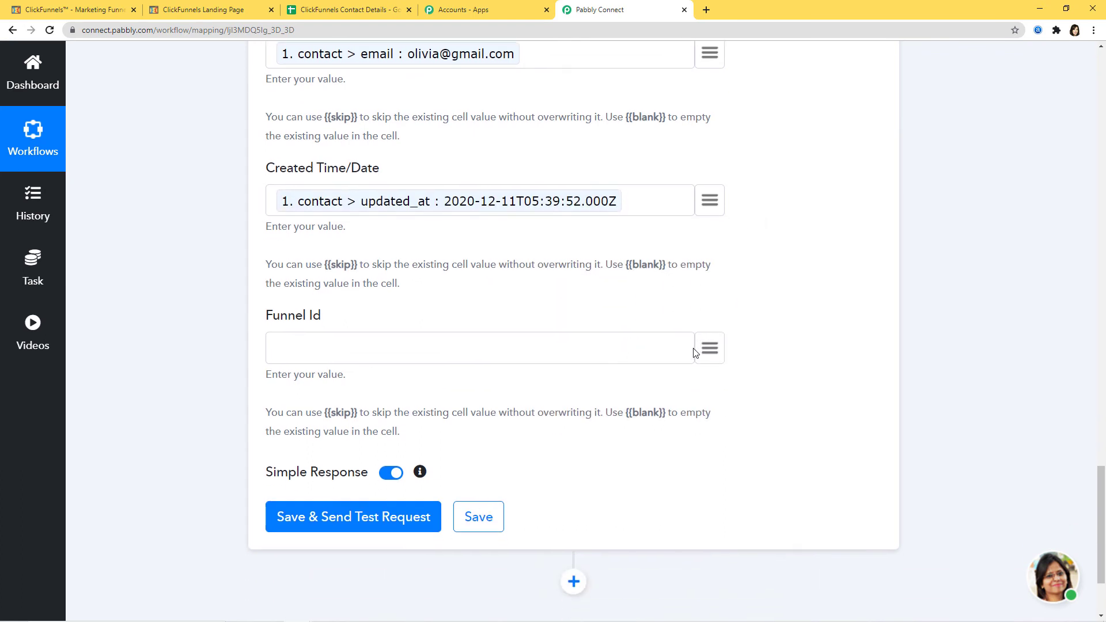
click(710, 348)
text(funn)
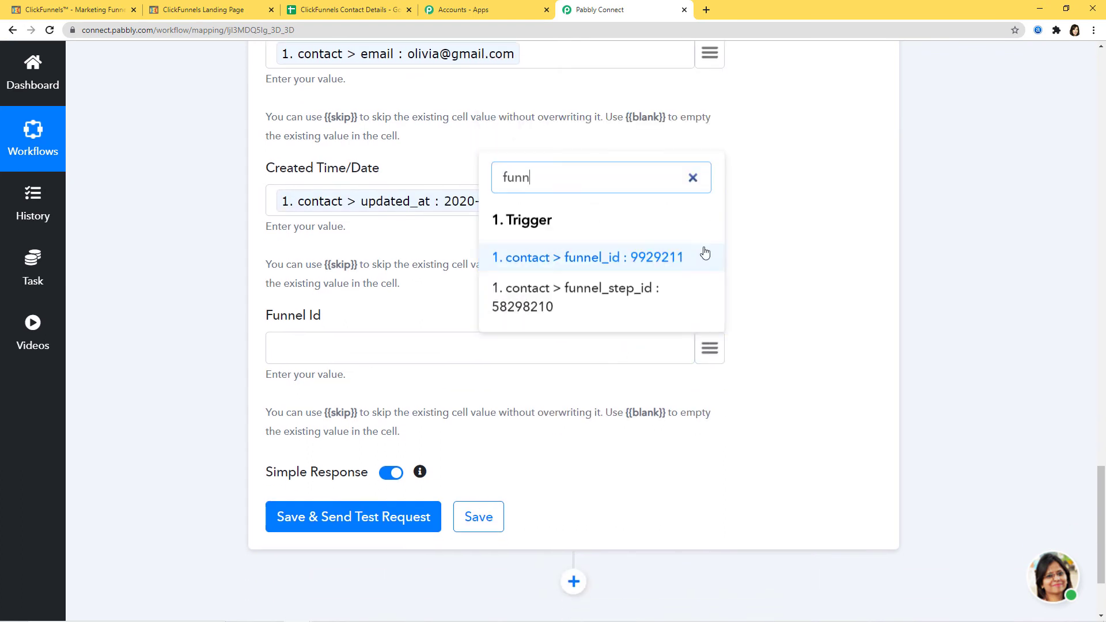
click(610, 255)
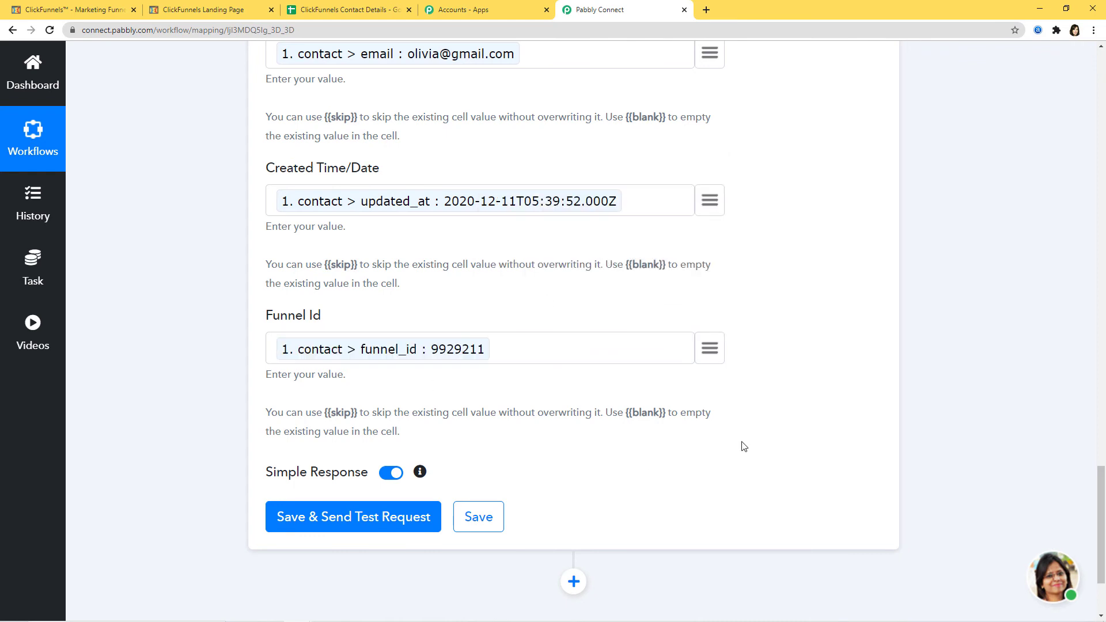
click(332, 525)
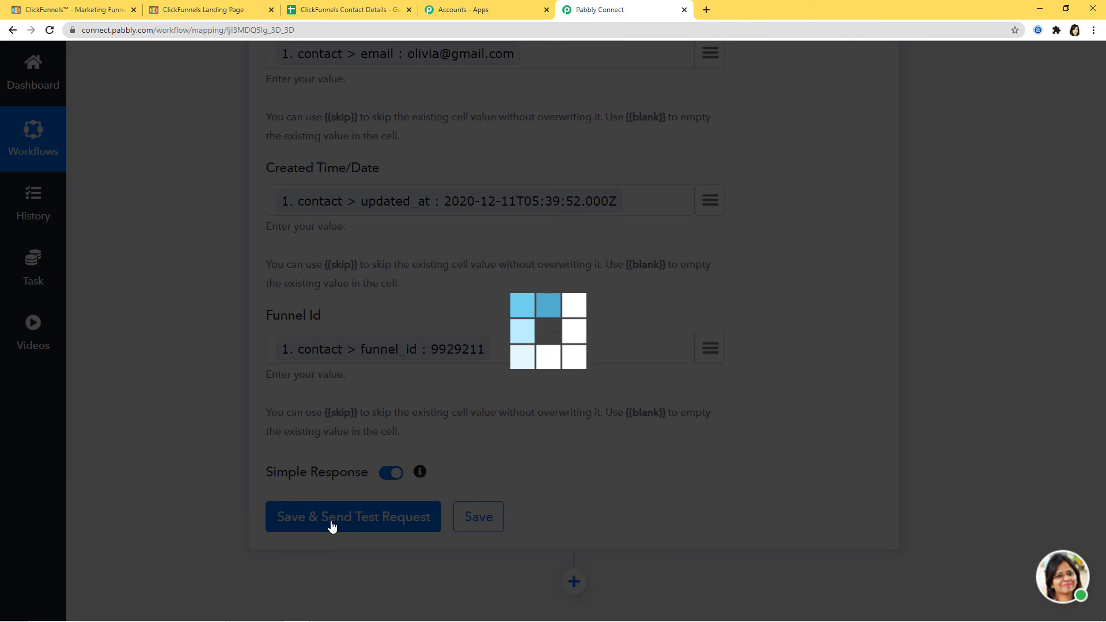
Save the Google Sheets action step and check the test row in the spreadsheet.
scroll(899, 396, down, 7)
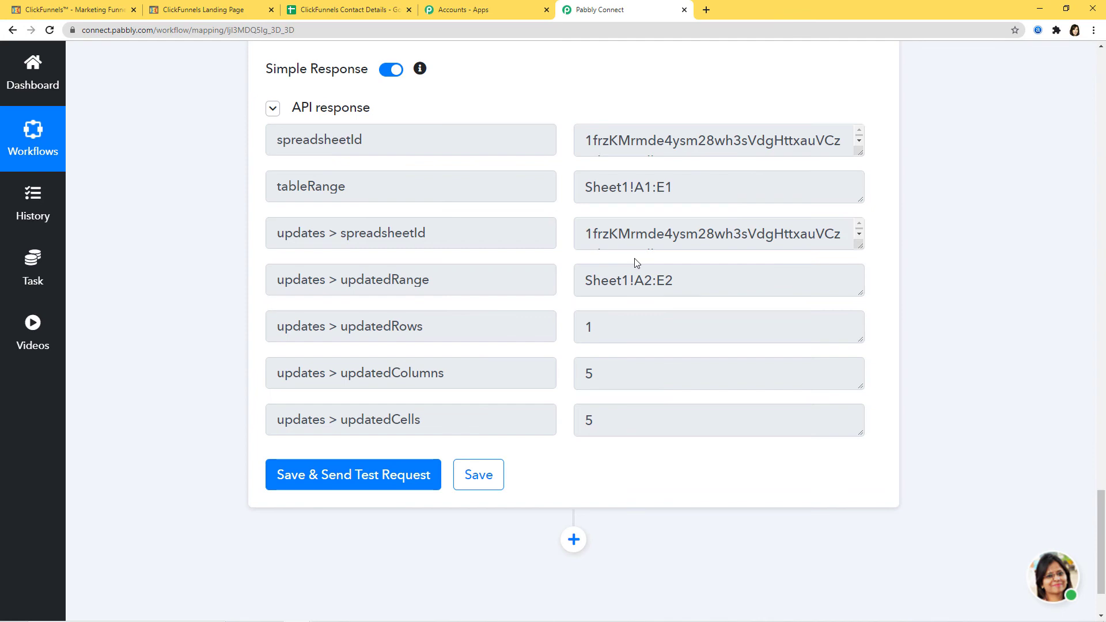
click(489, 474)
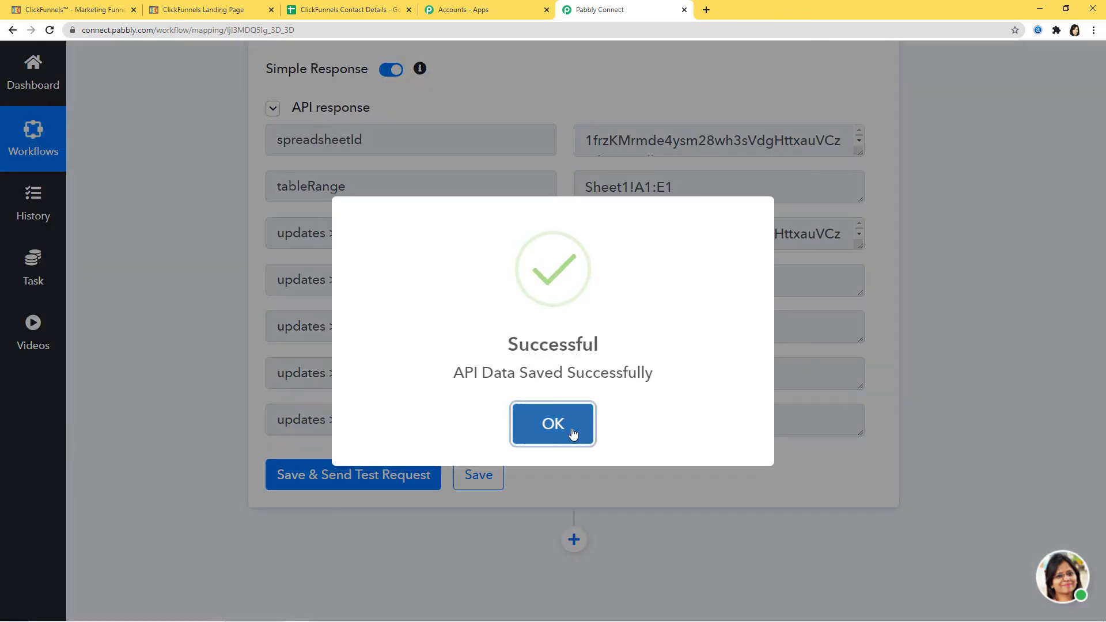
click(574, 434)
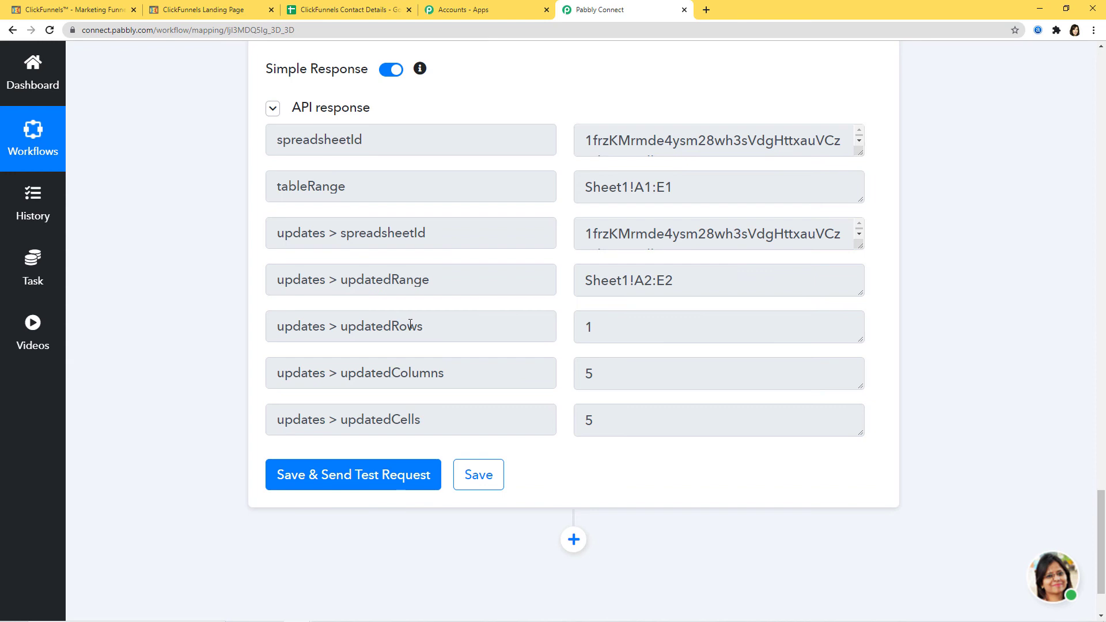
click(335, 10)
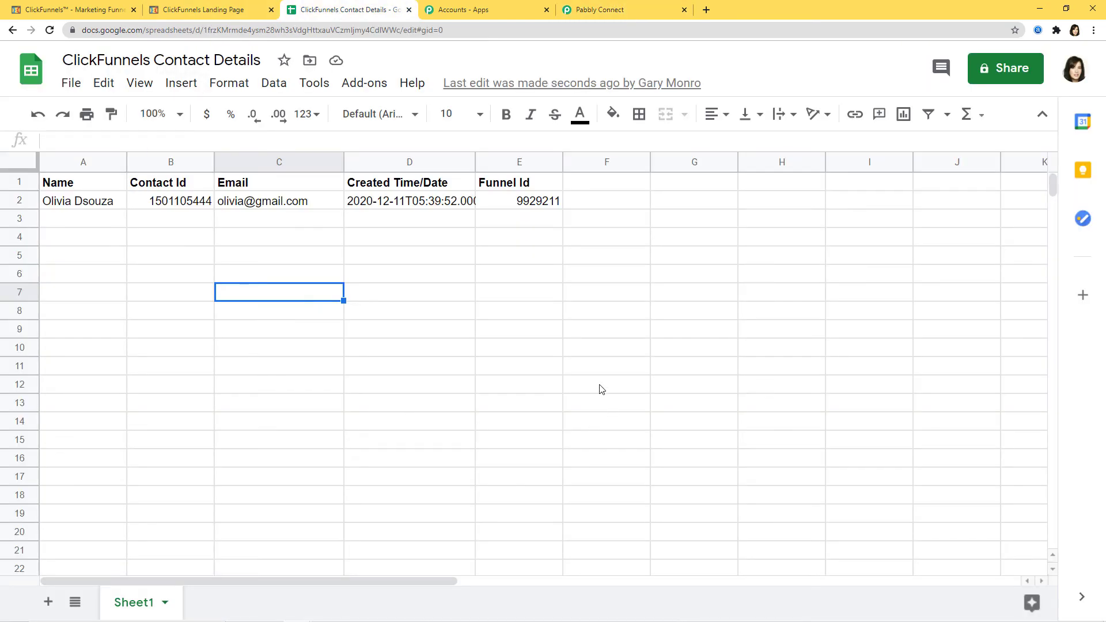
Widen column D so the full Created Time/Date timestamp is visible.
drag(475, 163, 551, 164)
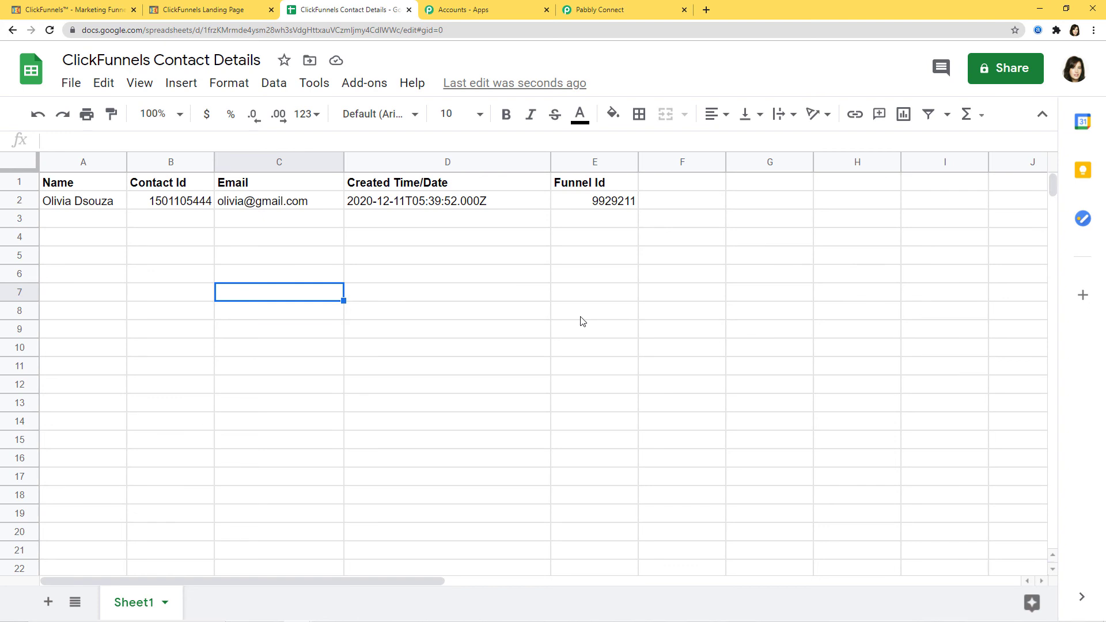
click(194, 12)
Replace the previous name and email on the opt-in form with a new contact's details.
scroll(840, 321, up, 1)
scroll(368, 395, down, 3)
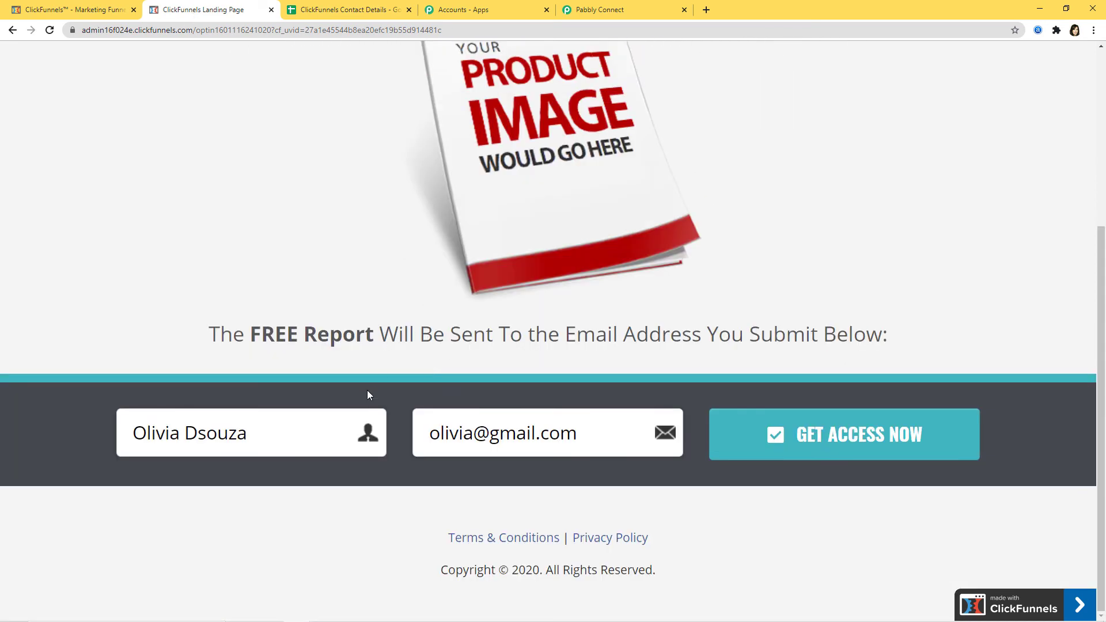
drag(138, 444, 260, 440)
key(BackSpace)
drag(617, 432, 297, 459)
key(BackSpace)
click(161, 432)
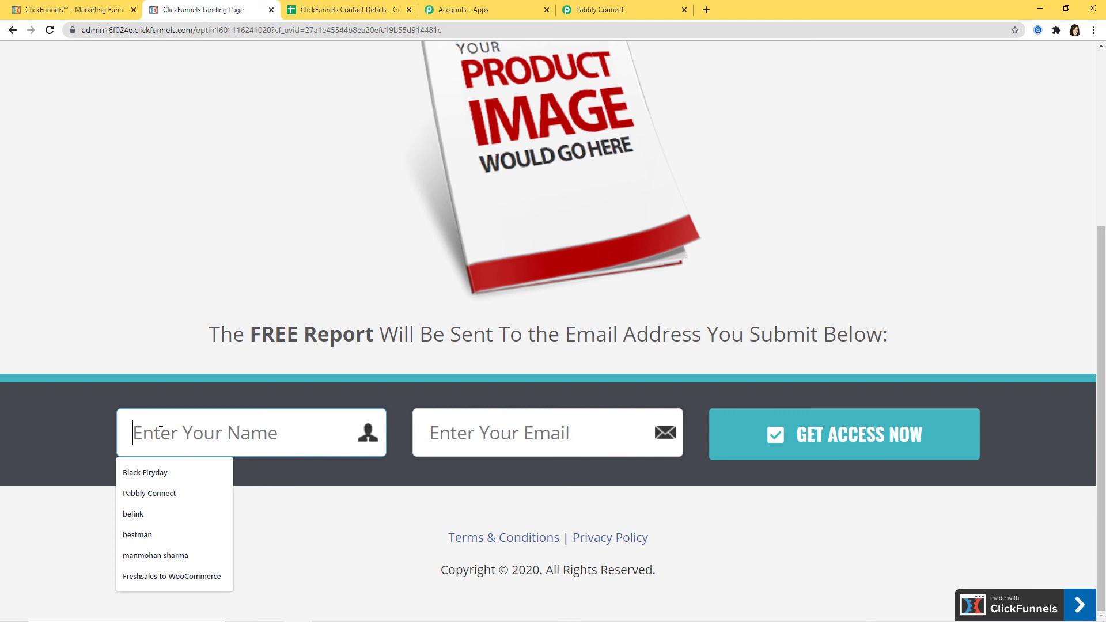
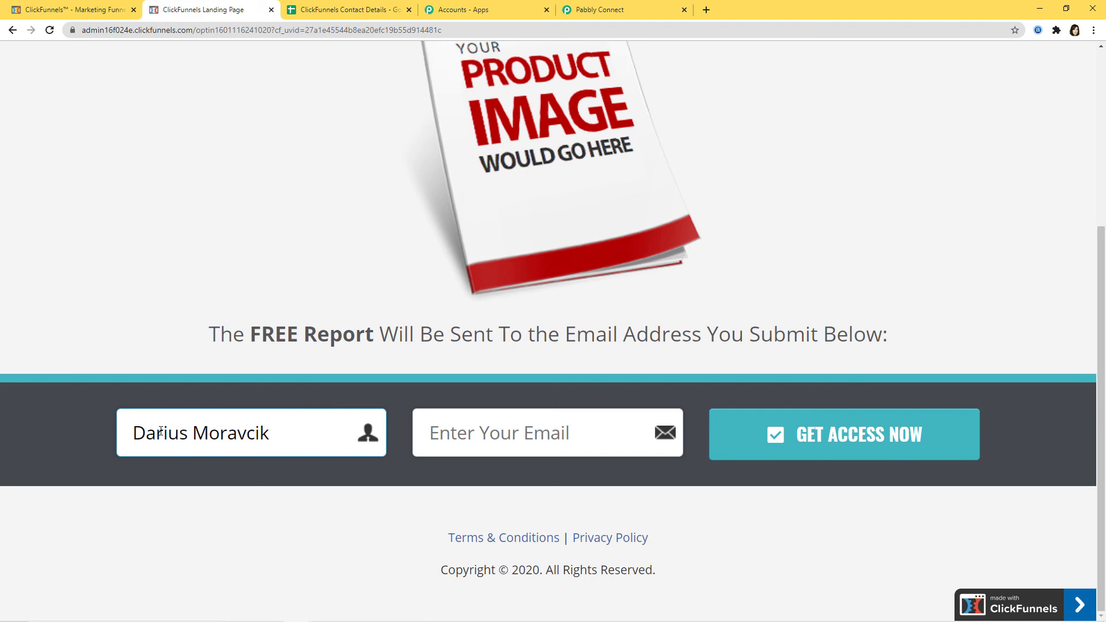
click(472, 422)
text(darius)
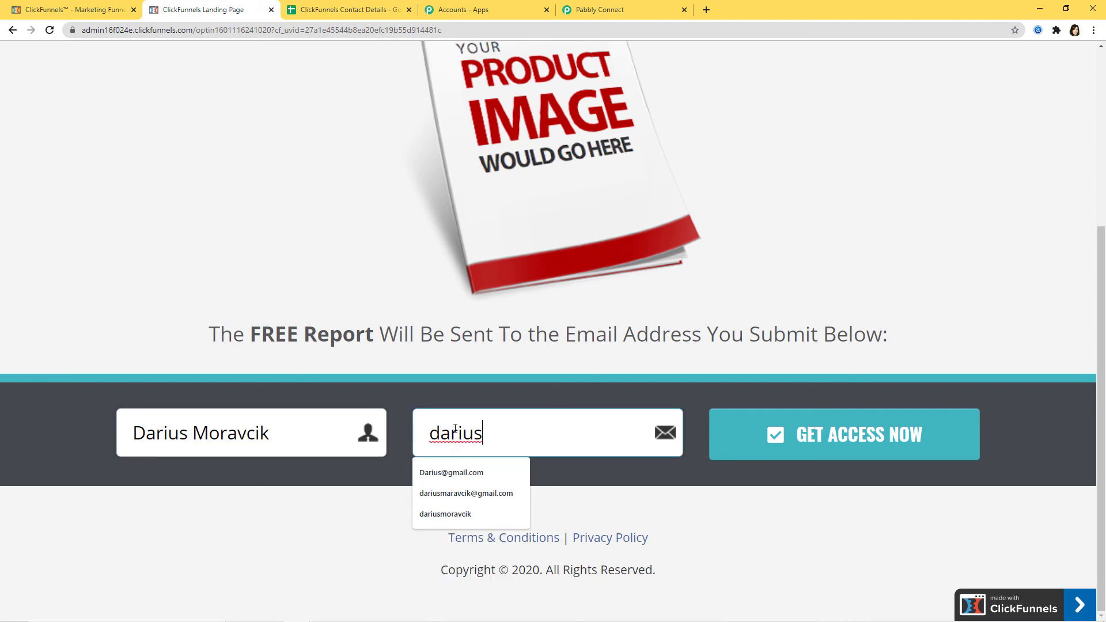
click(476, 494)
Submit the form with GET ACCESS NOW to create the new contact.
click(885, 436)
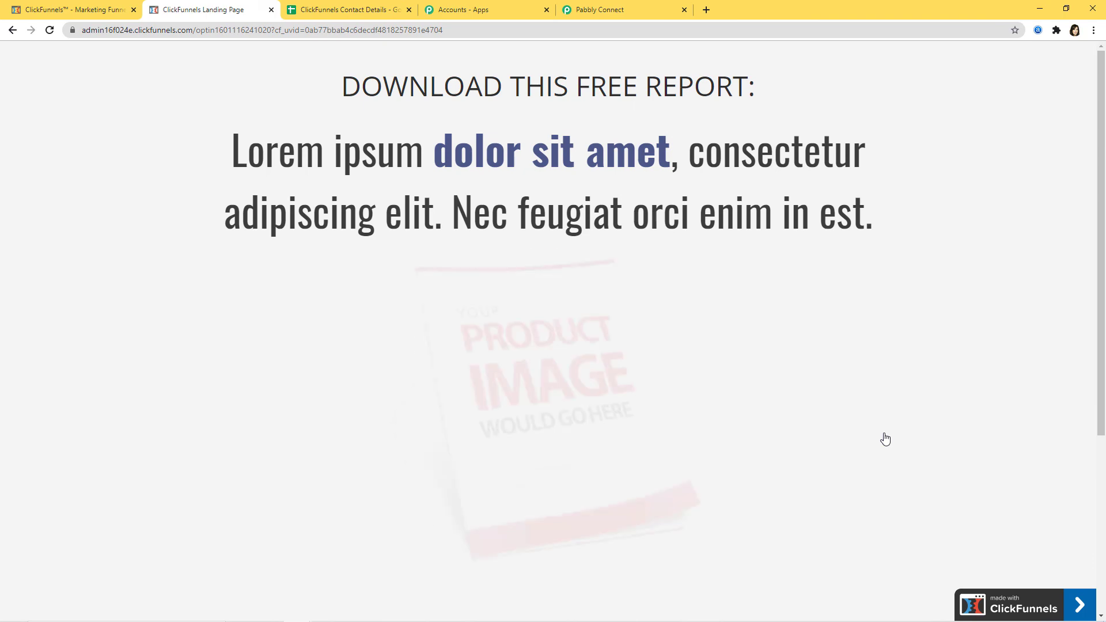
scroll(886, 439, down, 3)
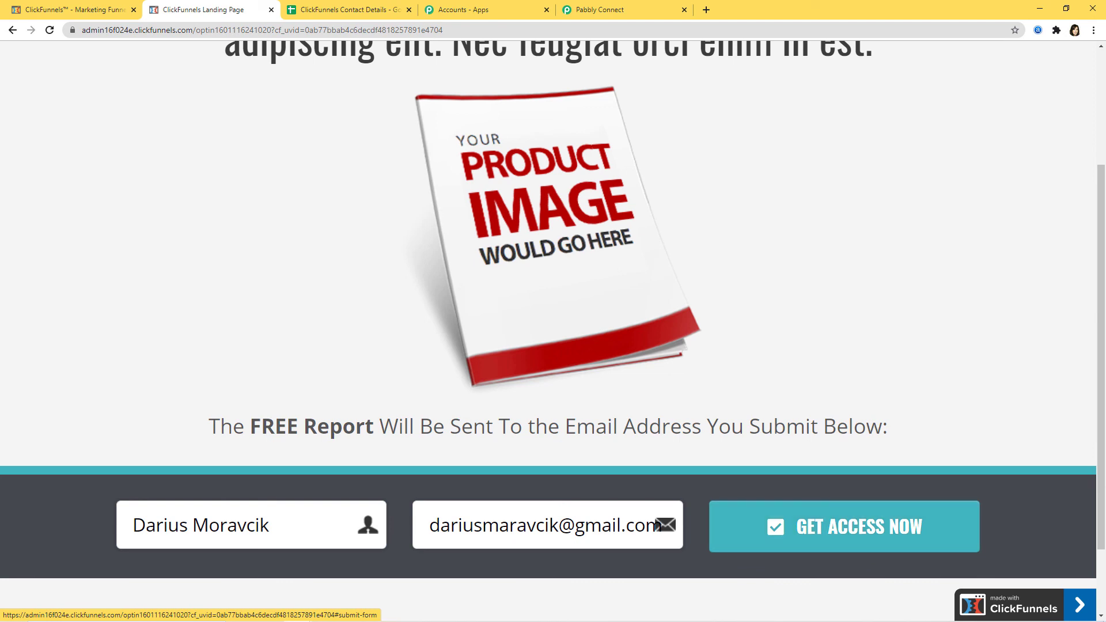
click(353, 11)
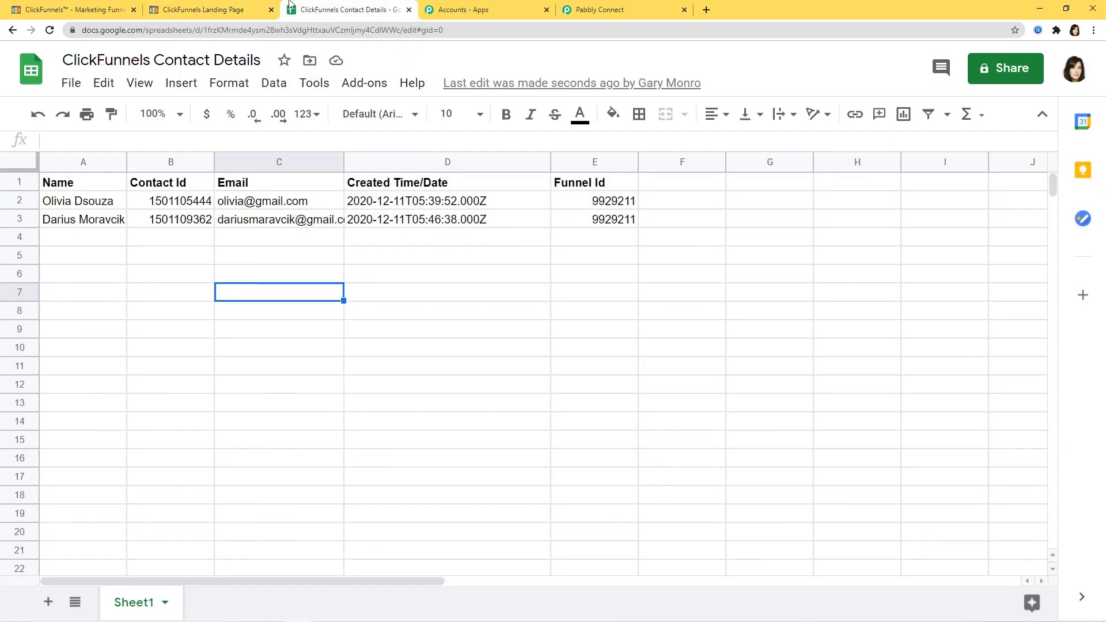
Widen the Email column C so full email addresses are readable.
drag(343, 164, 392, 163)
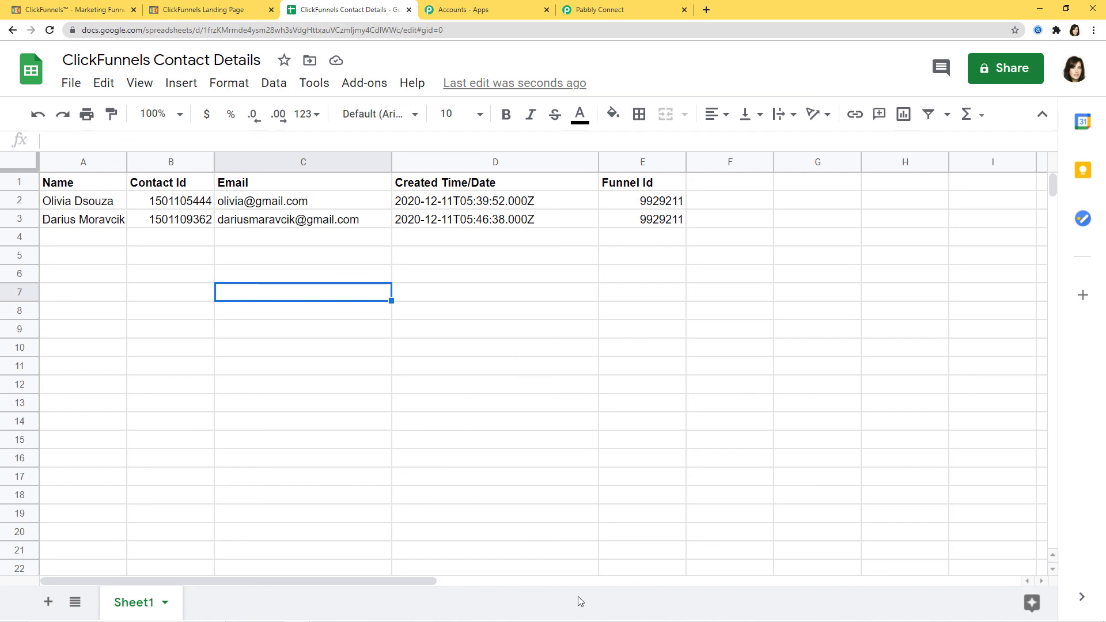
click(615, 12)
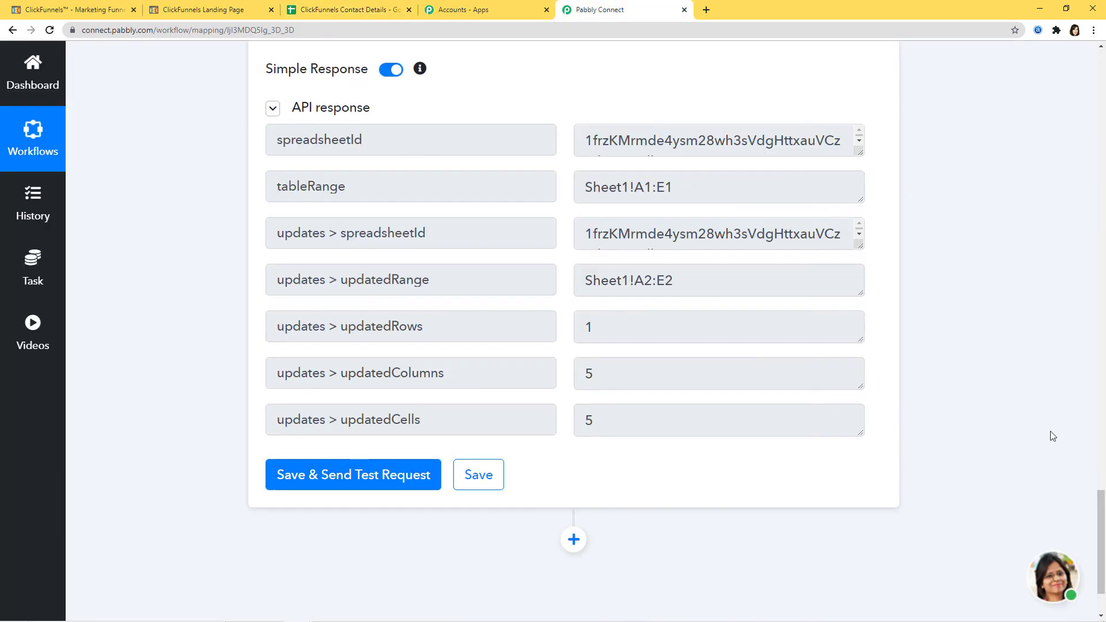
Collapse the ClickFunnels New Contact Created trigger to show the workflow overview.
scroll(1043, 444, up, 20)
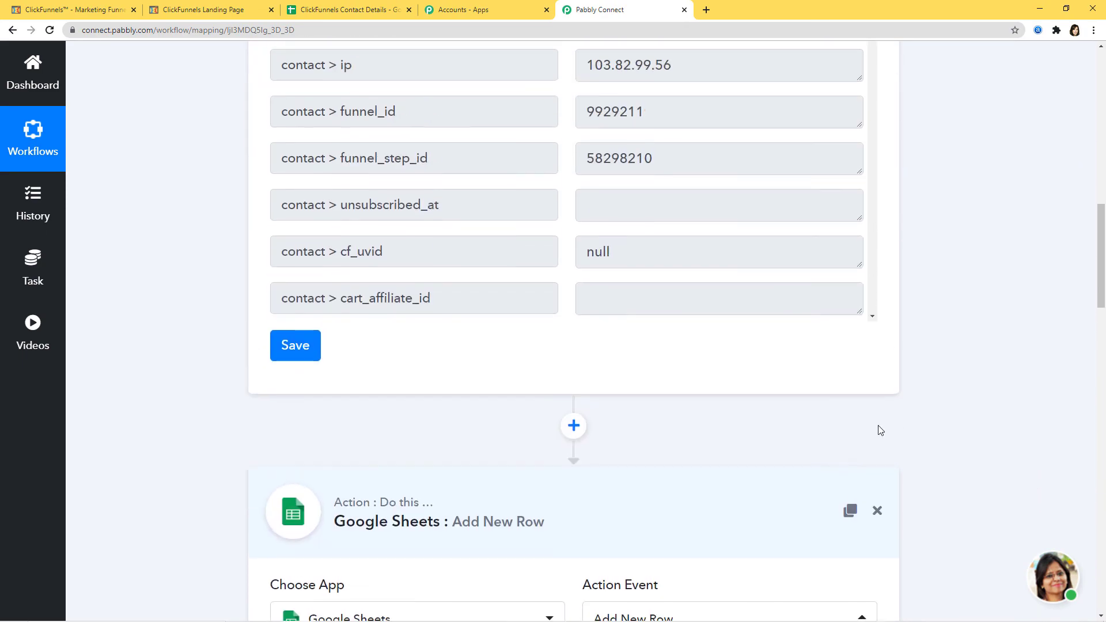
scroll(838, 449, up, 10)
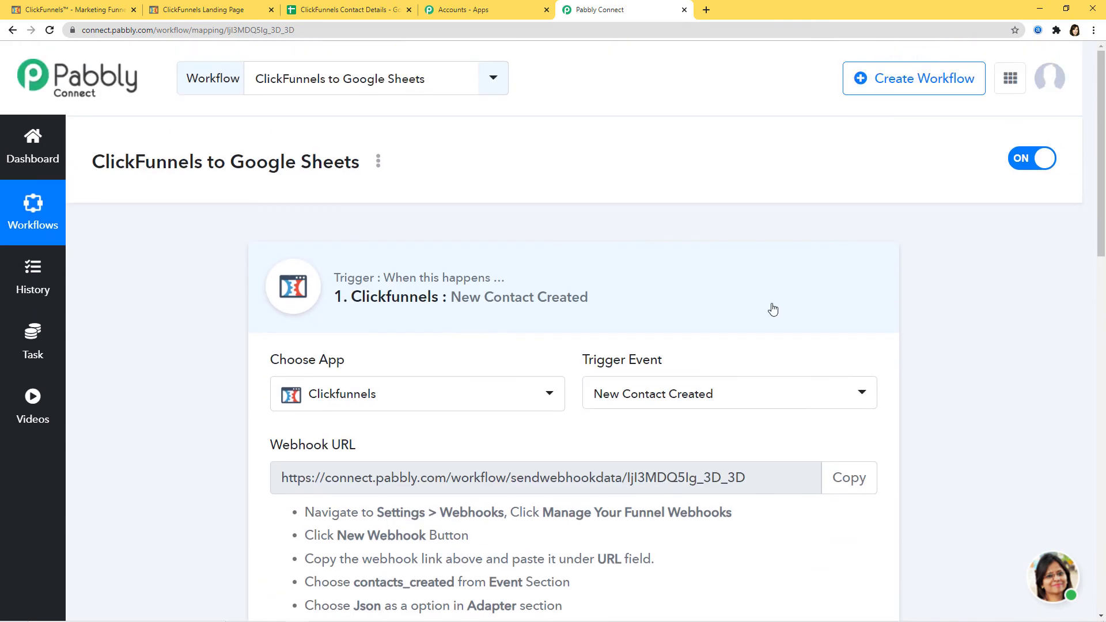
click(743, 300)
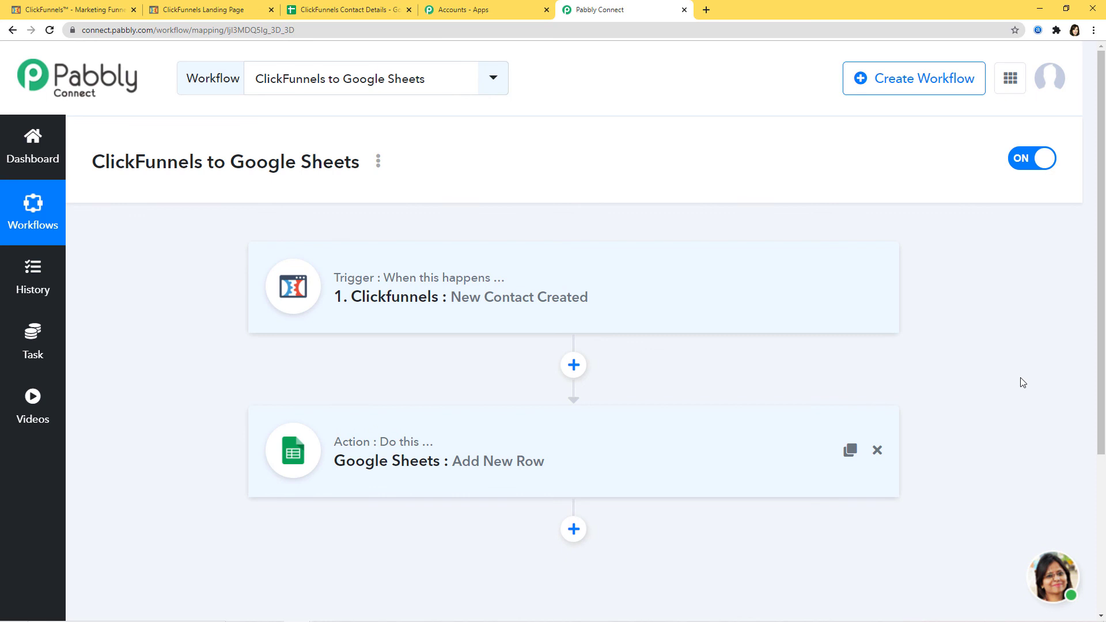